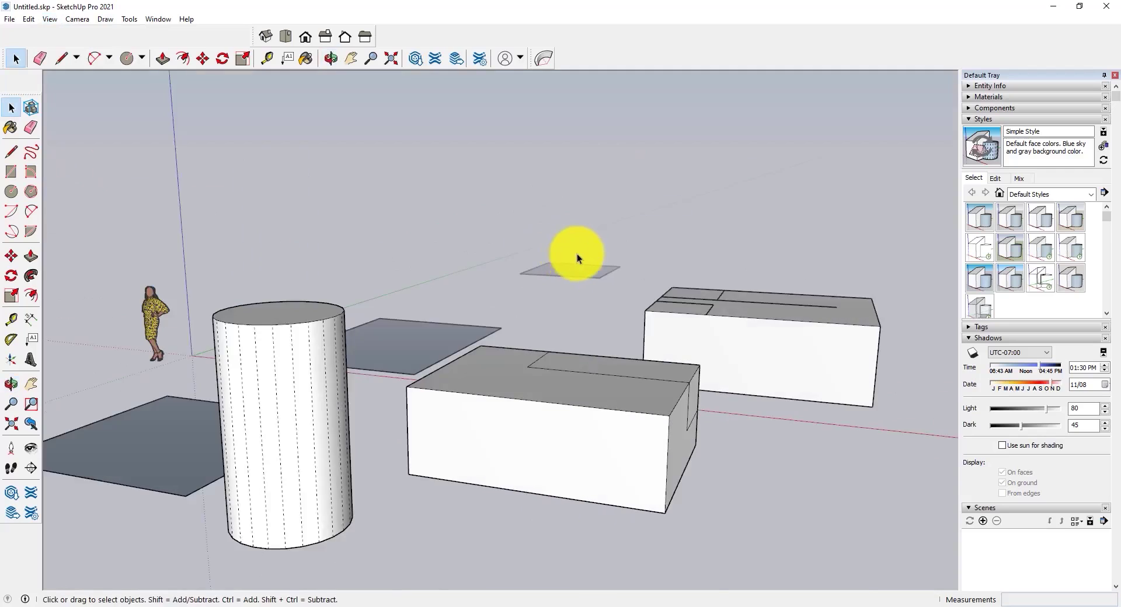
Examine how the fog affects the boxes, cylinder and ground faces at near and far viewing distances
scroll(578, 253, "up", 5)
scroll(579, 252, "down", 10)
scroll(579, 252, "down", 3)
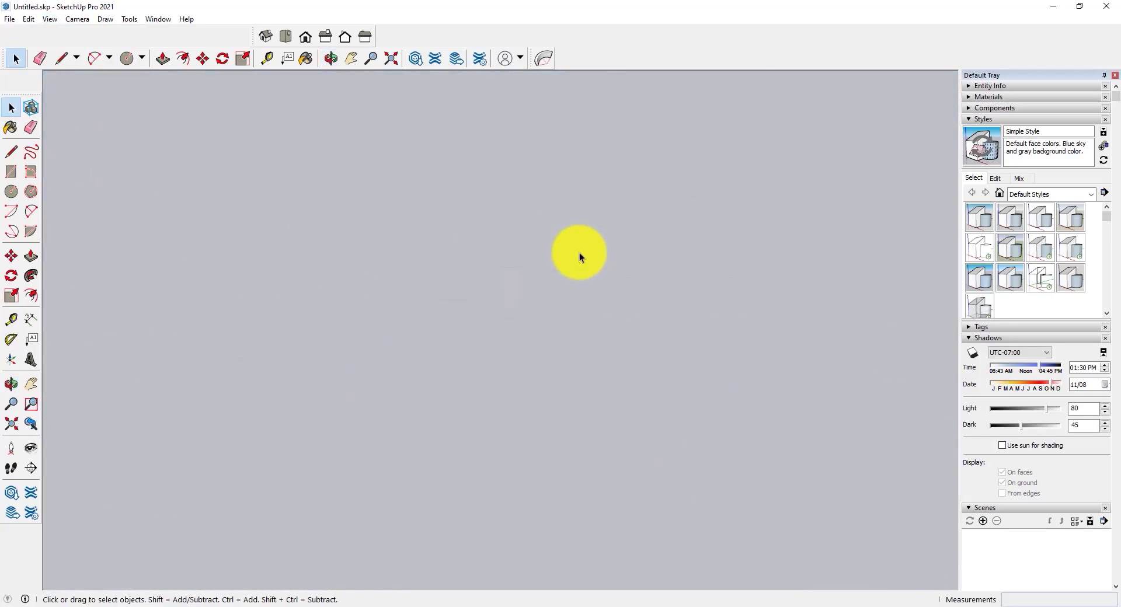
scroll(579, 252, "up", 6)
scroll(579, 254, "up", 5)
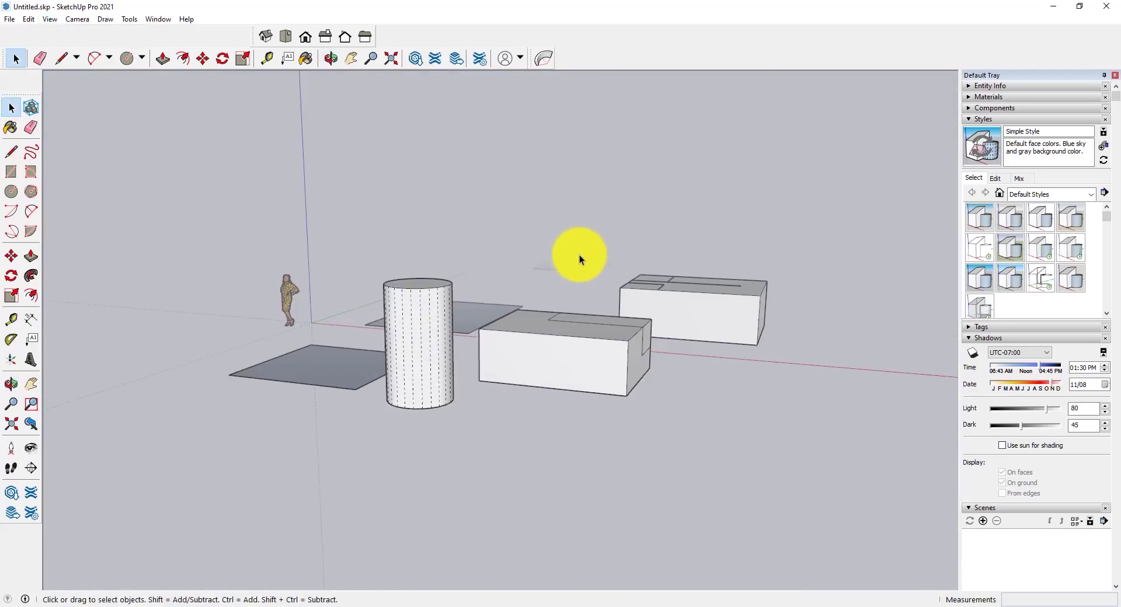
scroll(580, 257, "down", 5)
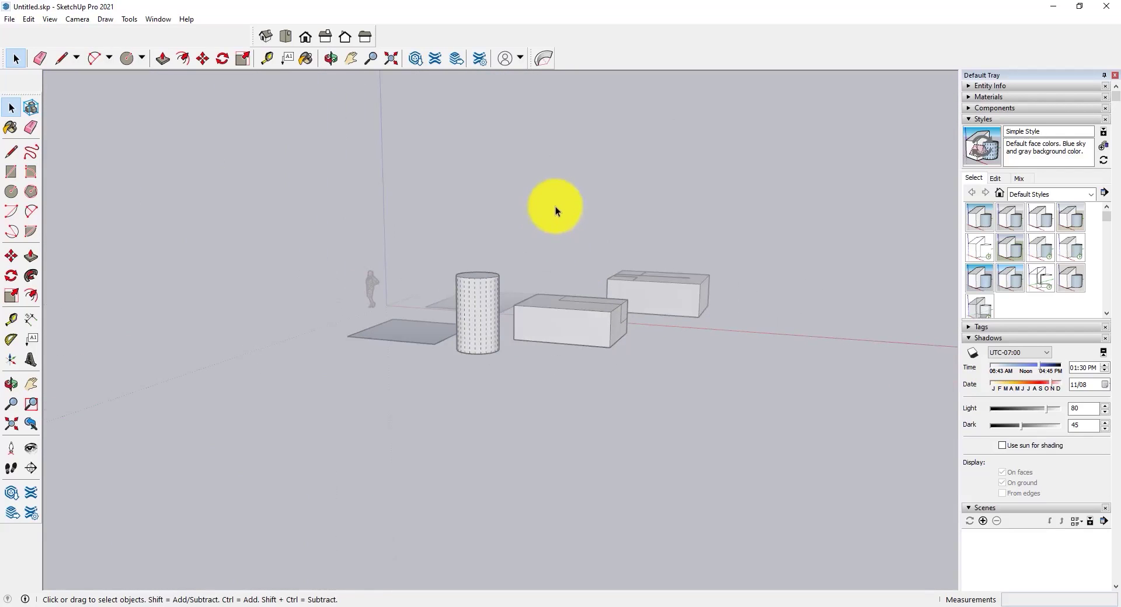
middle_click_drag(556, 205, 593, 194)
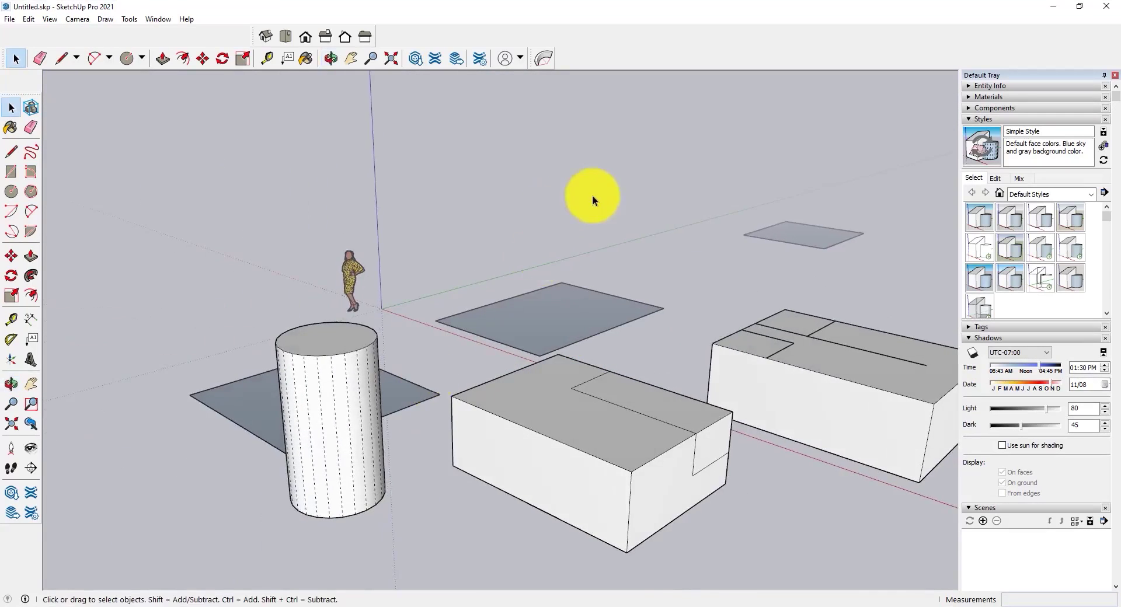
scroll(424, 245, "up", 2)
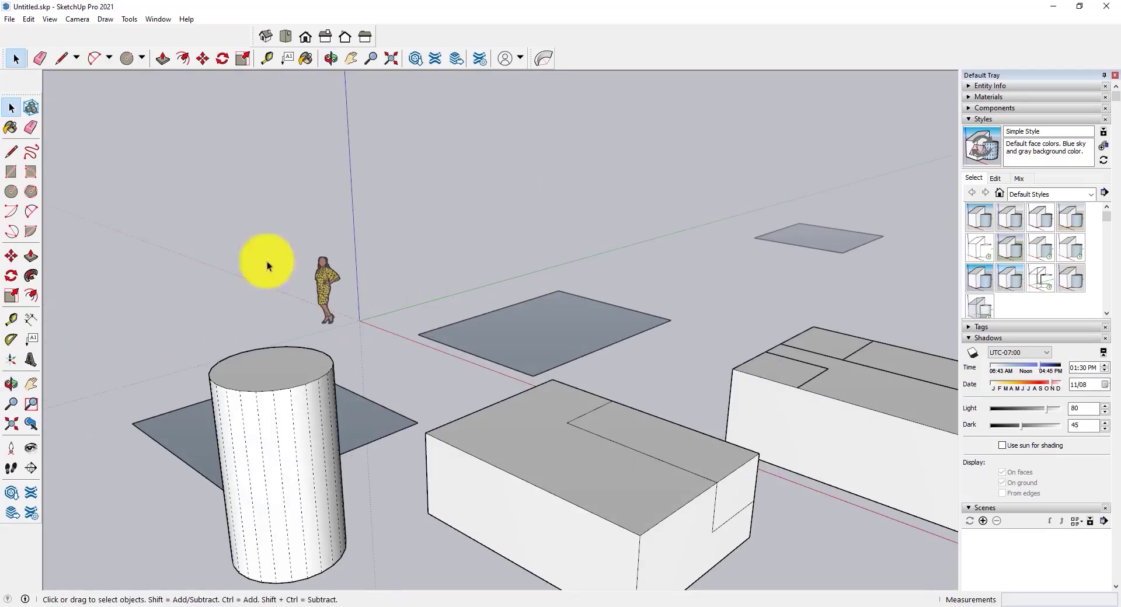
Turn off the fog display and look over the available edge style options
left_click(49, 19)
mouse_move(111, 187)
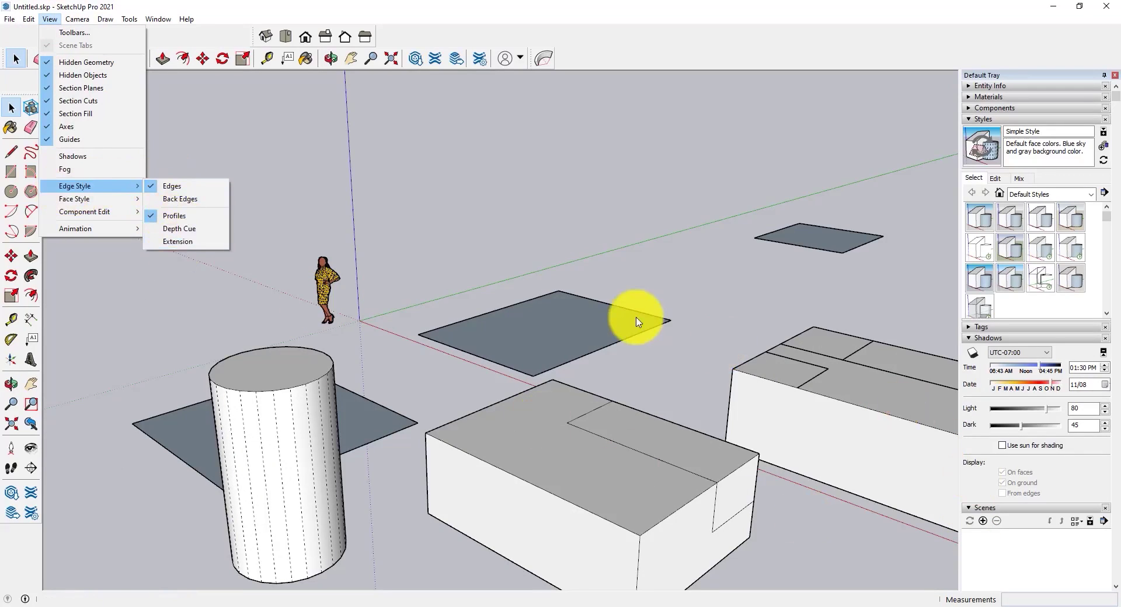
left_click(718, 229)
Turn off the display of Edges, inspect the boxes and cylinder from several sides, and turn Edges back on
scroll(253, 327, "down", 3)
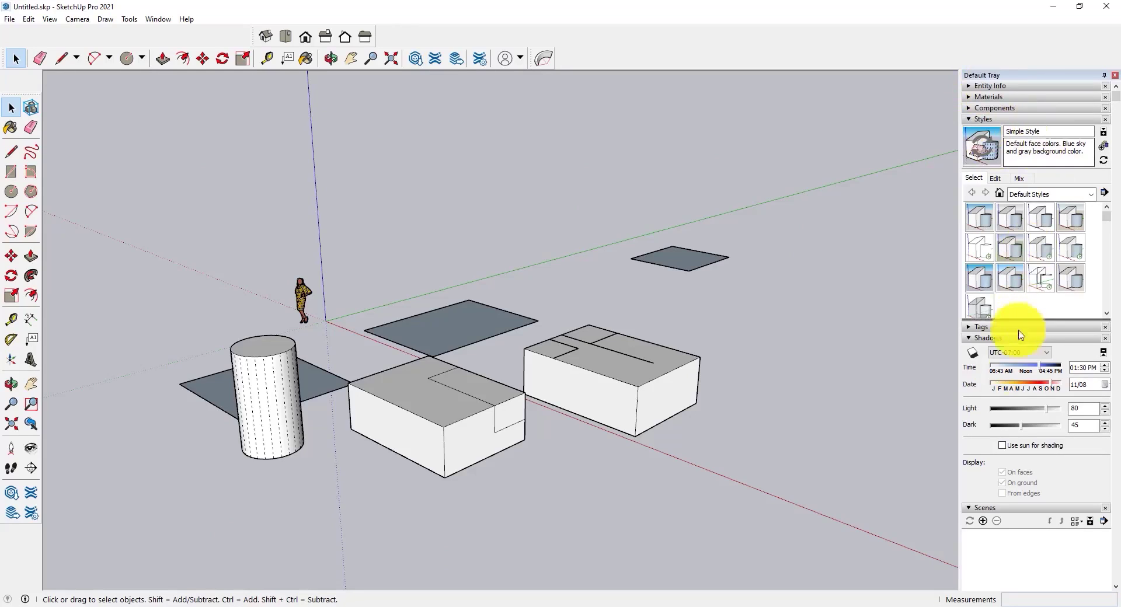
middle_click_drag(300, 488, 605, 302)
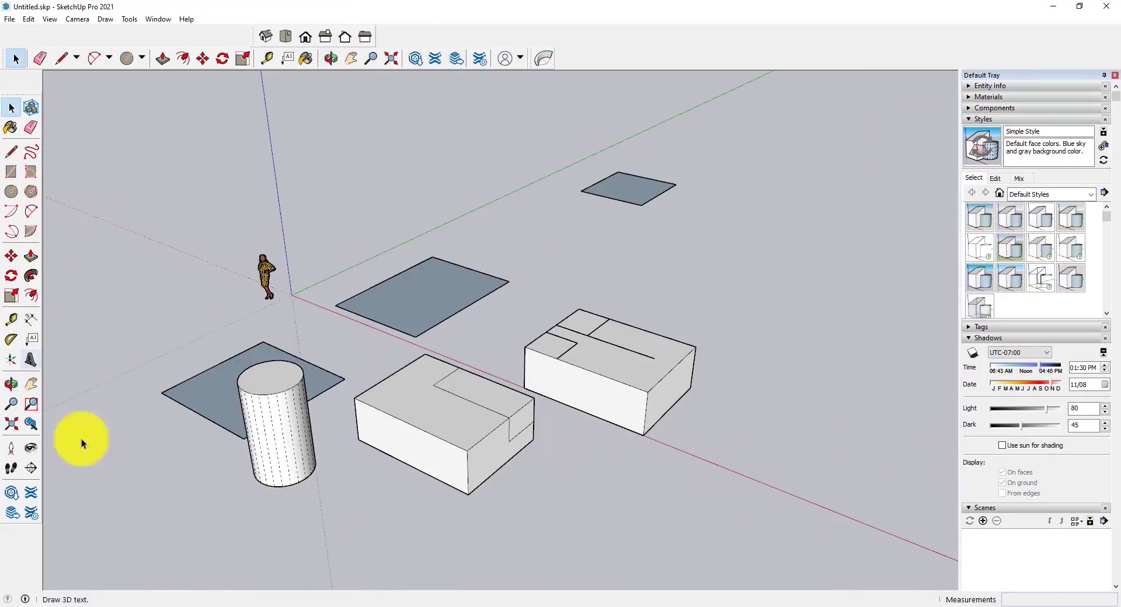
left_click(51, 19)
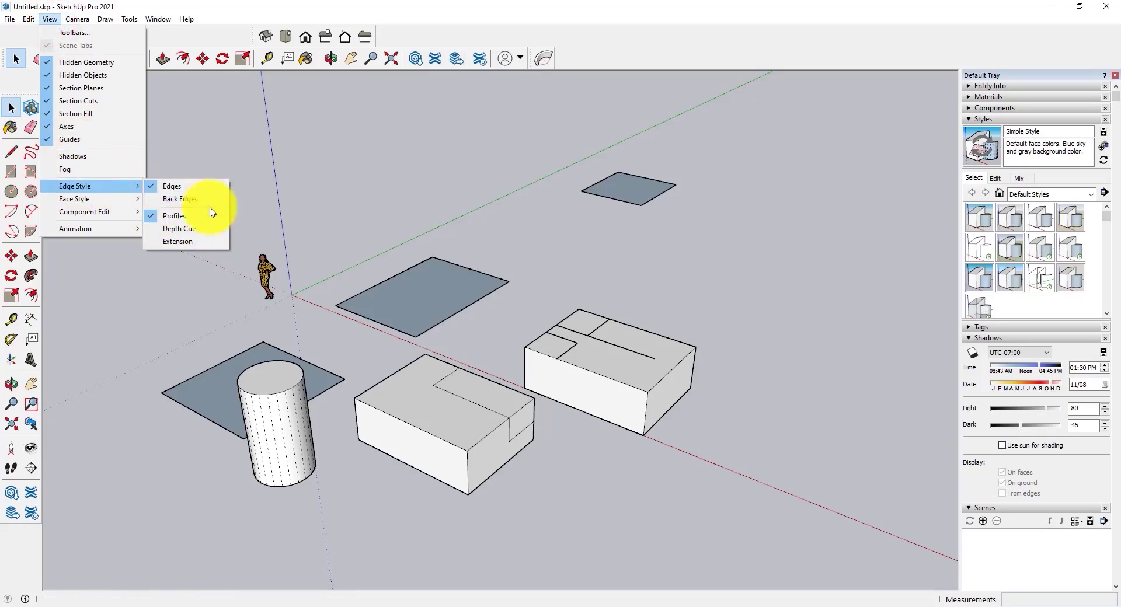
left_click(181, 187)
scroll(437, 387, "up", 6)
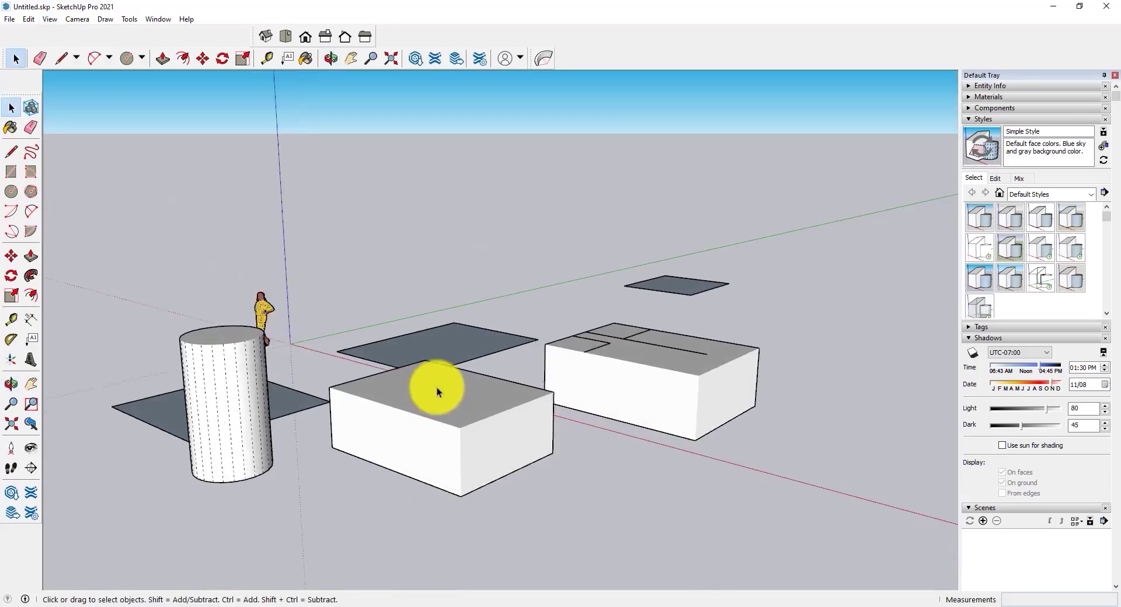
middle_click_drag(454, 447, 238, 538)
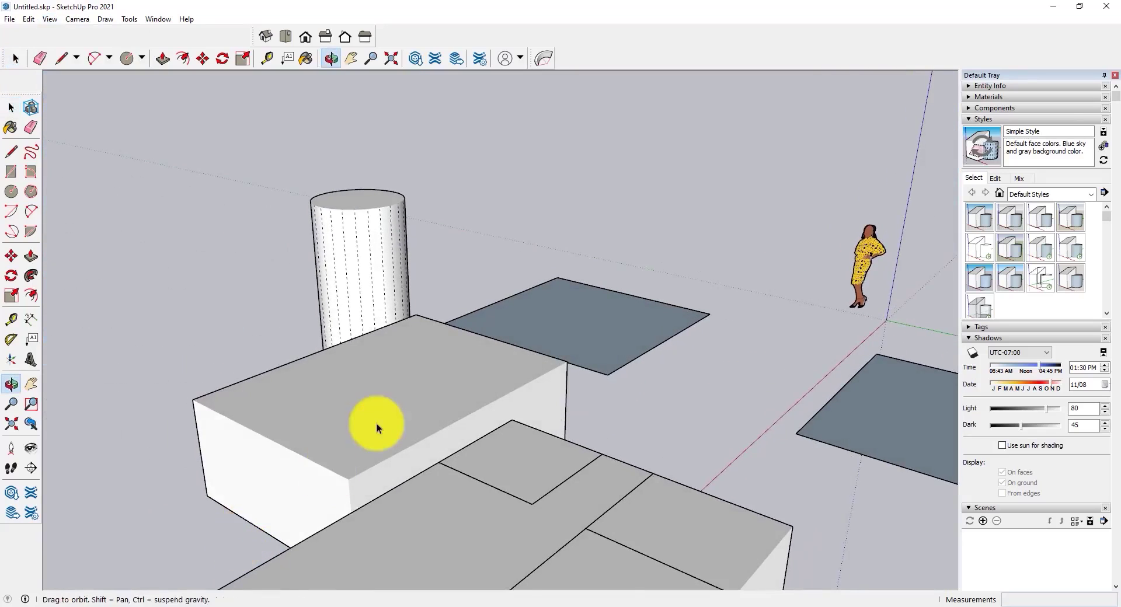
scroll(350, 438, "up", 3)
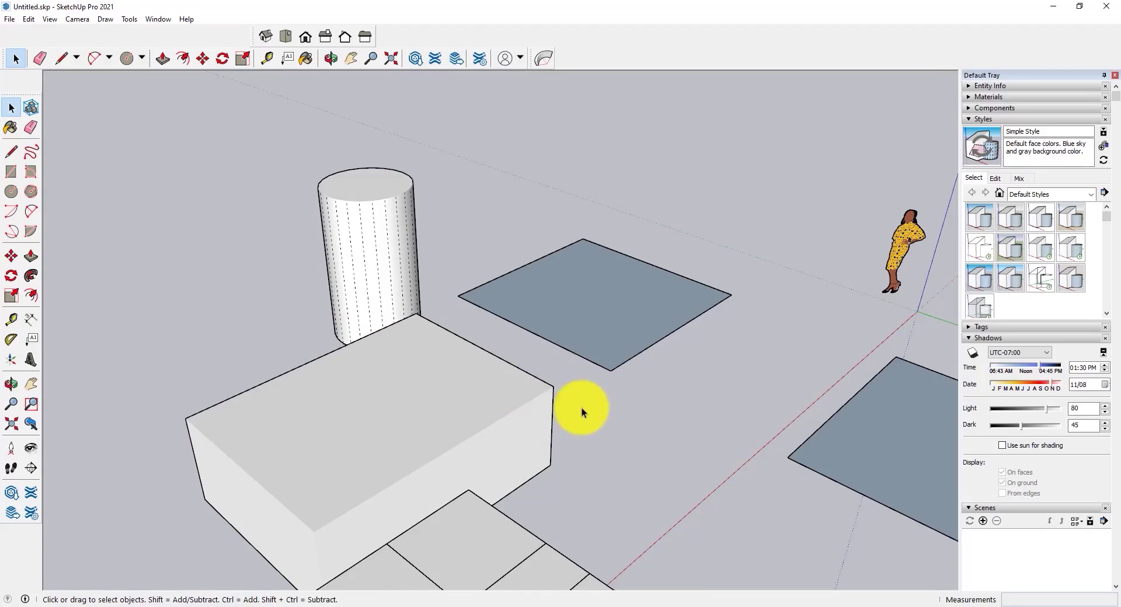
middle_click_drag(230, 471, 520, 340)
left_click(49, 18)
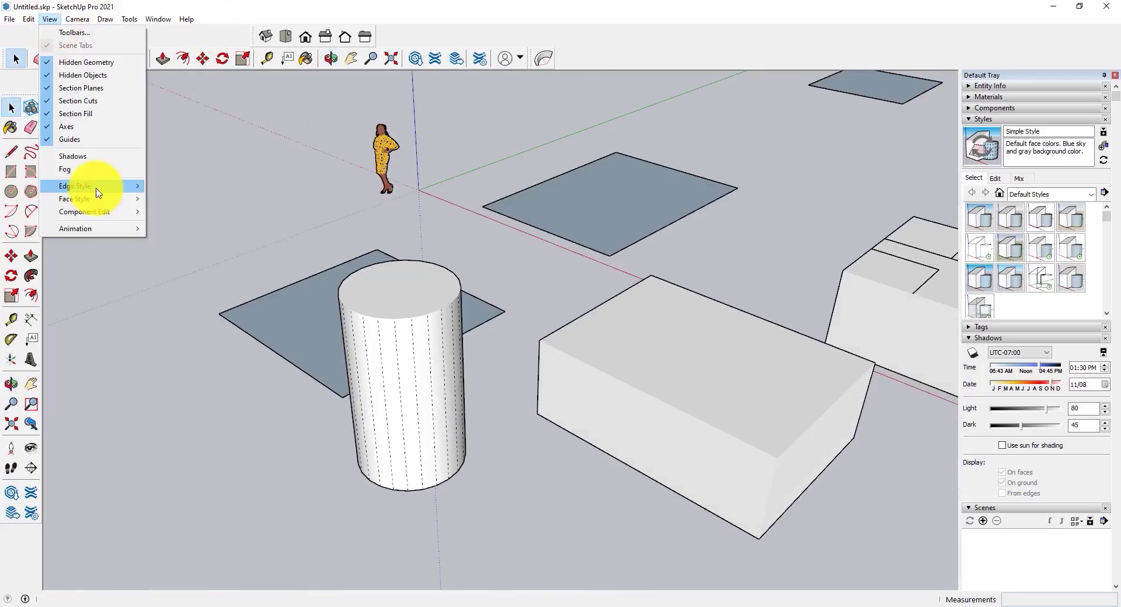
left_click(182, 193)
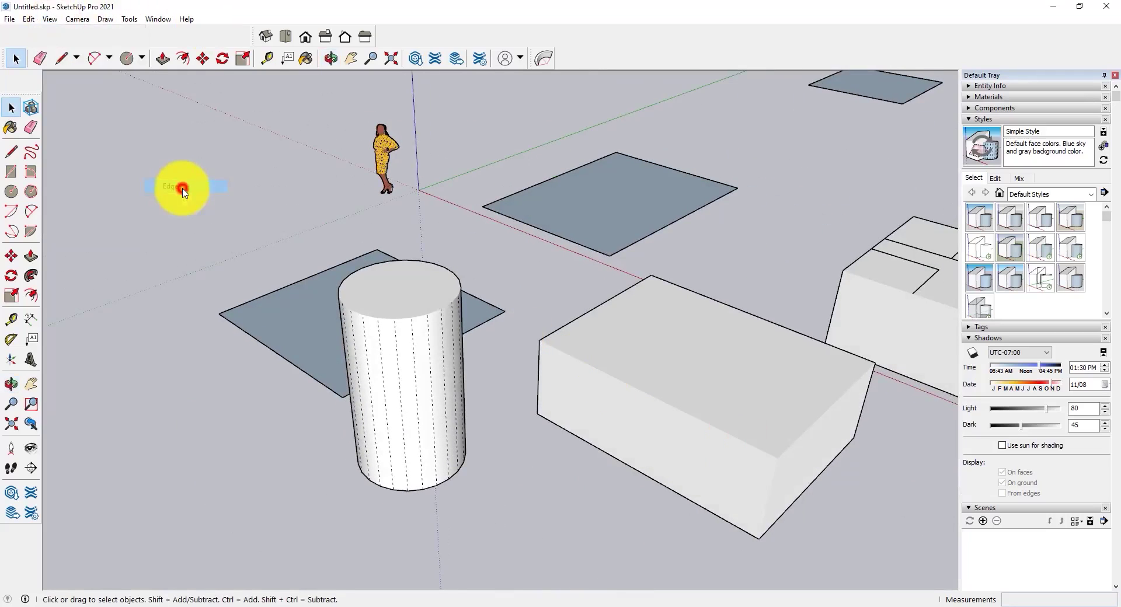
Enable the Back Edges style and examine the hidden edges of the boxes and the cylinder
left_click(50, 19)
mouse_move(119, 187)
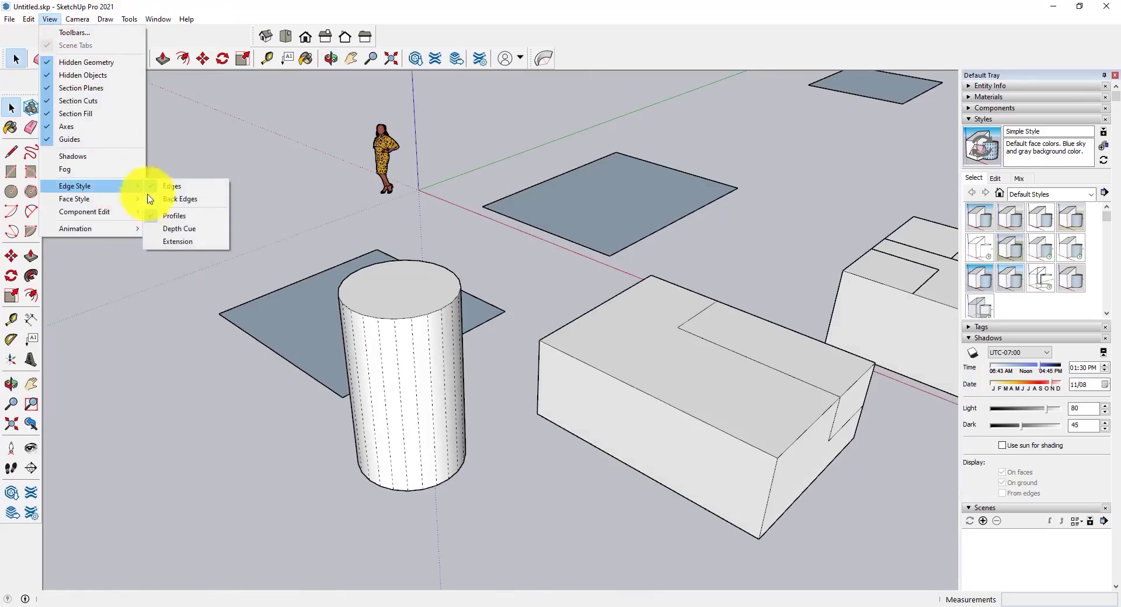
left_click(199, 202)
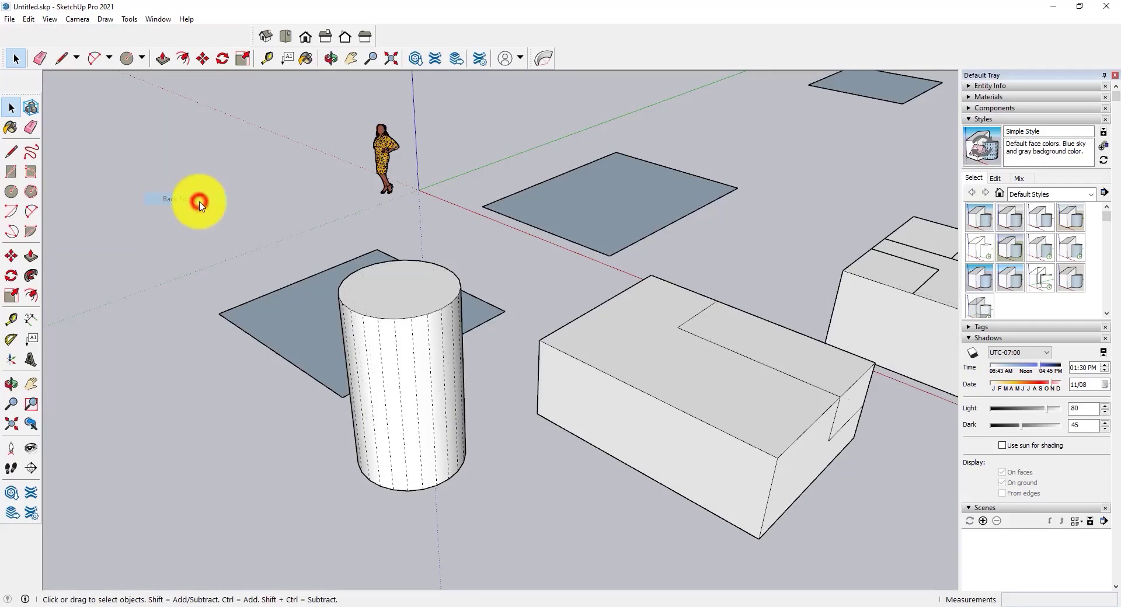
left_click(50, 19)
left_click(806, 537)
scroll(598, 335, "up", 6)
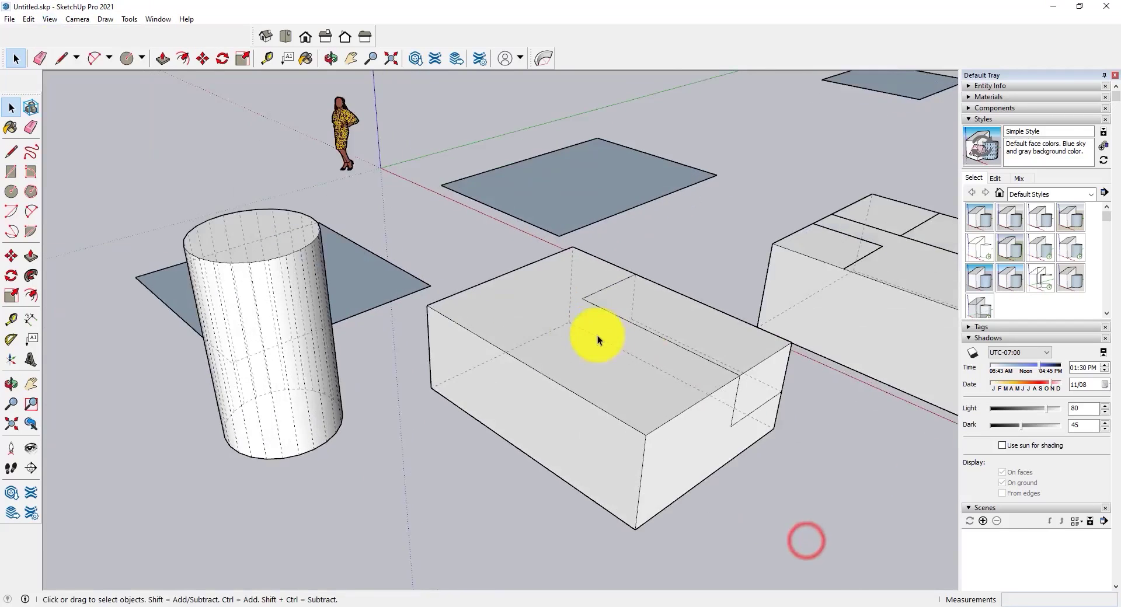
scroll(451, 352, "down", 5)
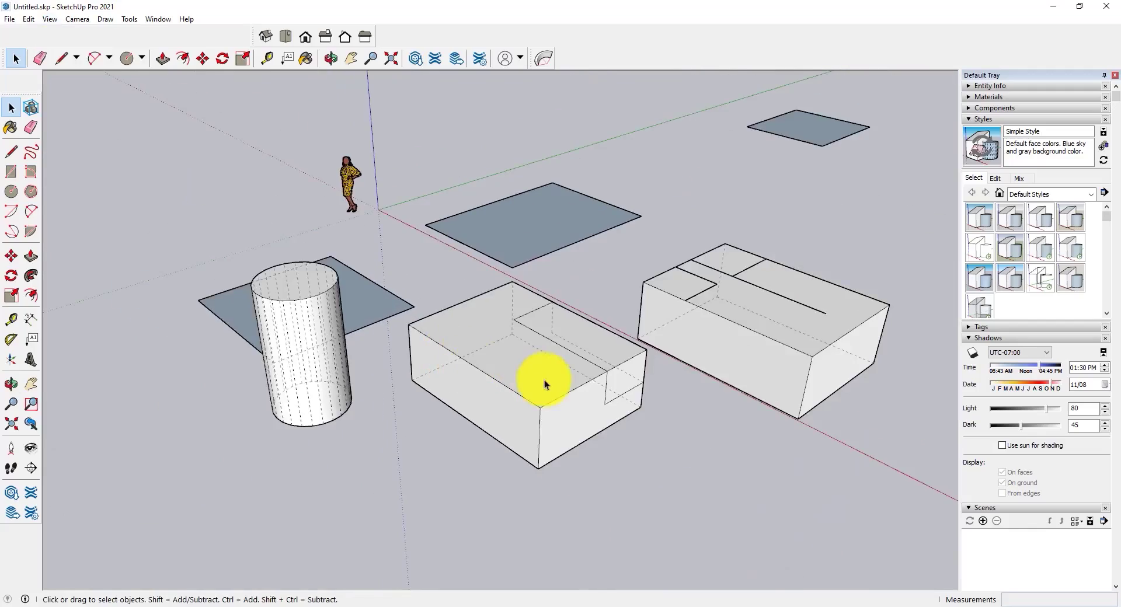
middle_click_drag(538, 381, 672, 286)
scroll(467, 338, "up", 3)
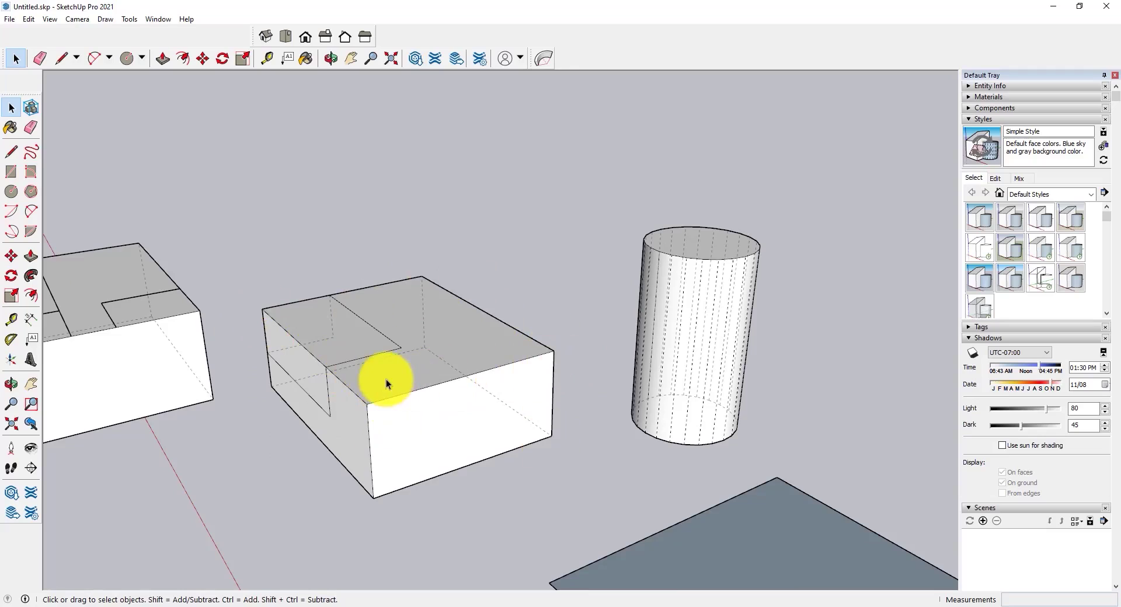
middle_click_drag(386, 380, 410, 411)
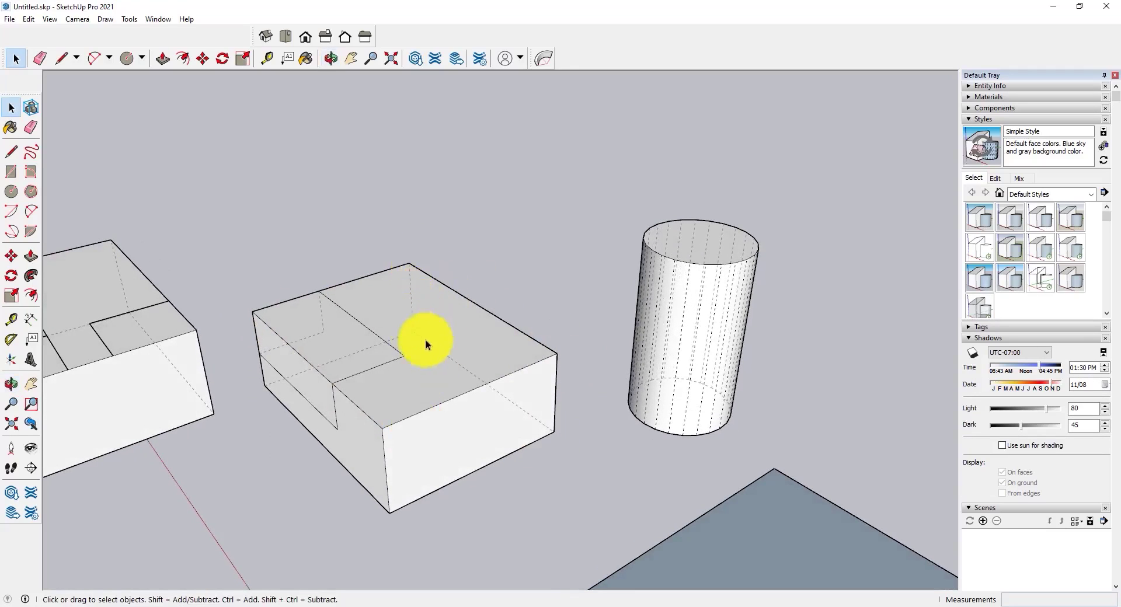
middle_click_drag(541, 435, 117, 326)
Disable the Back Edges style
left_click(50, 19)
mouse_move(107, 196)
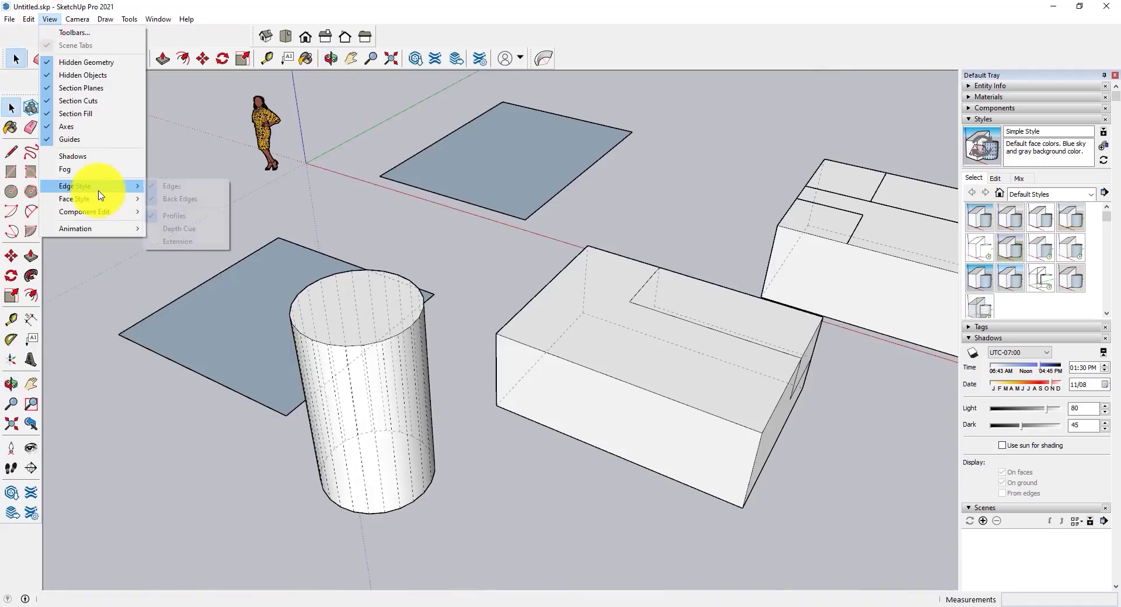
left_click(172, 196)
Disable the Profiles edge style and inspect the thinner outlines of the shapes
left_click(50, 19)
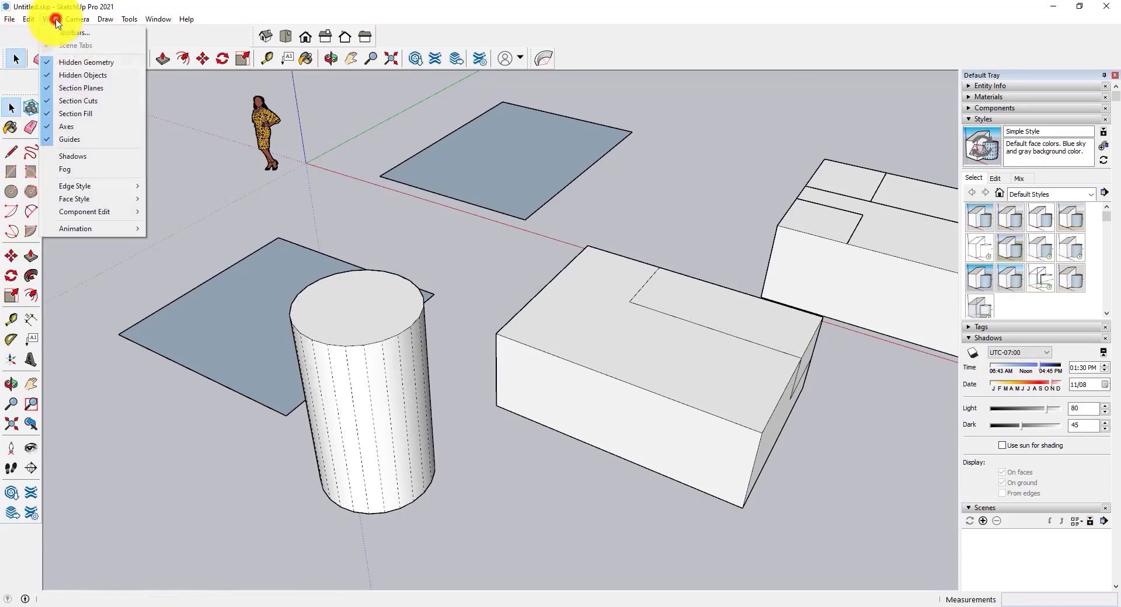
mouse_move(130, 192)
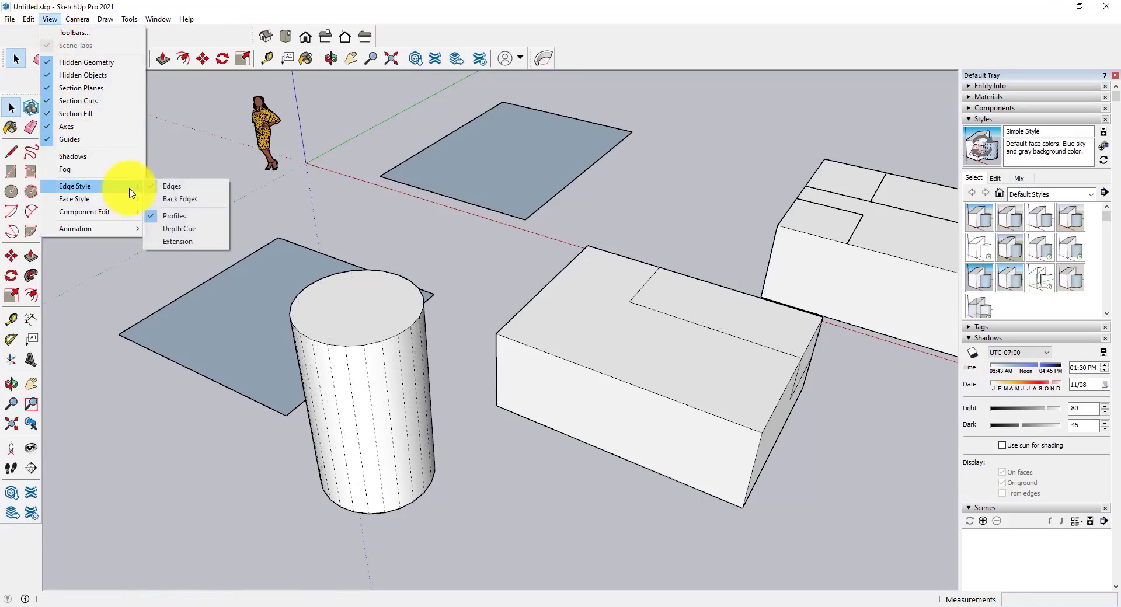
left_click(188, 217)
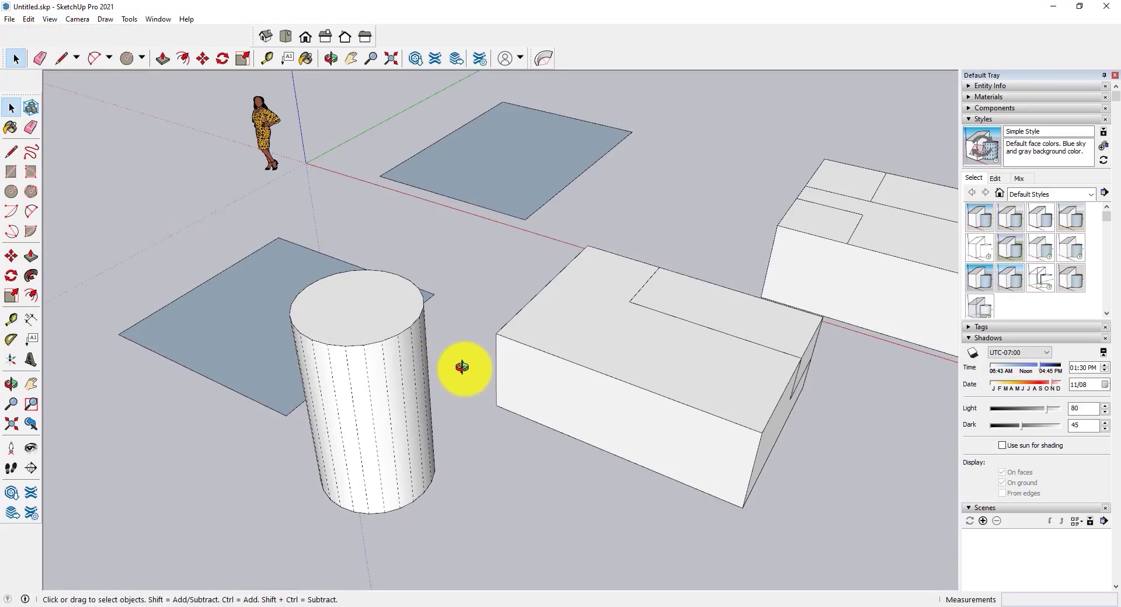
middle_click_drag(462, 366, 188, 200)
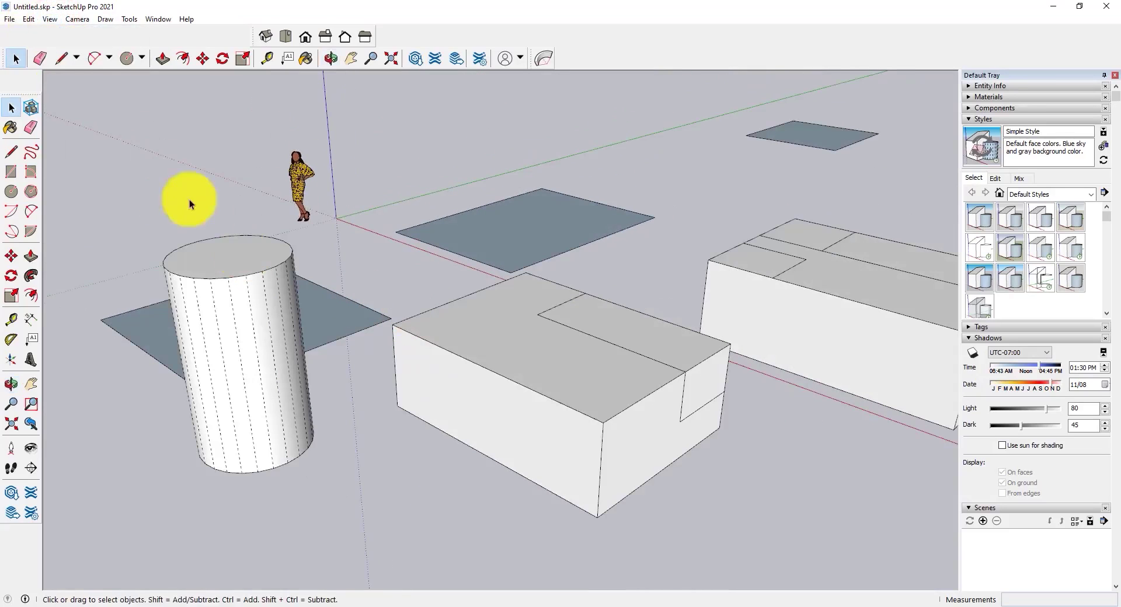
Enable the Profiles edge style again and examine the outlines on the cylinder and boxes
left_click(50, 20)
mouse_move(120, 198)
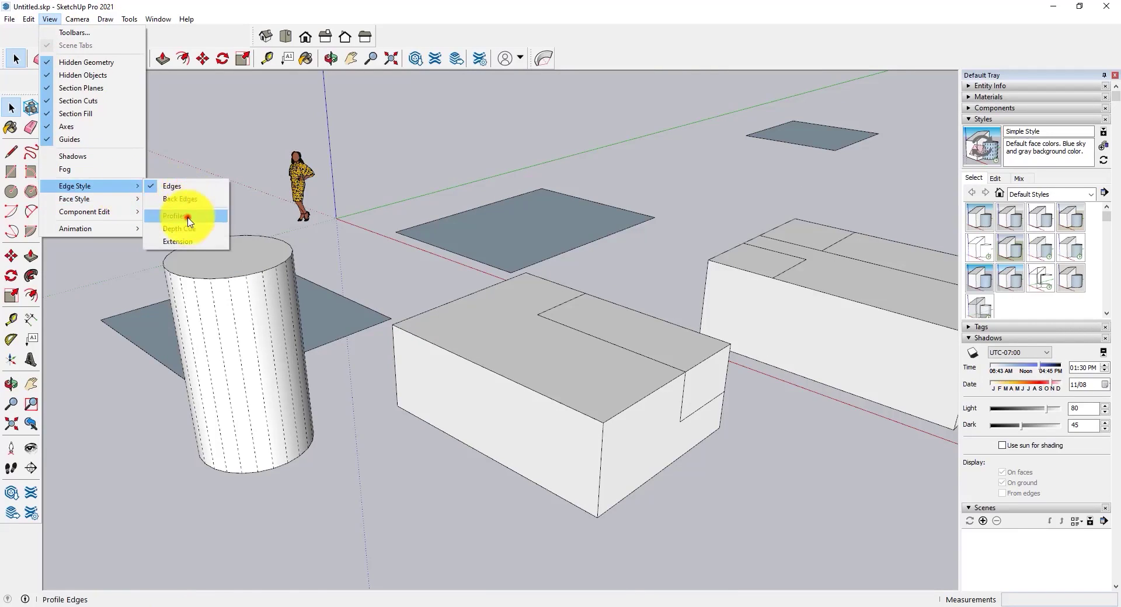
left_click(188, 217)
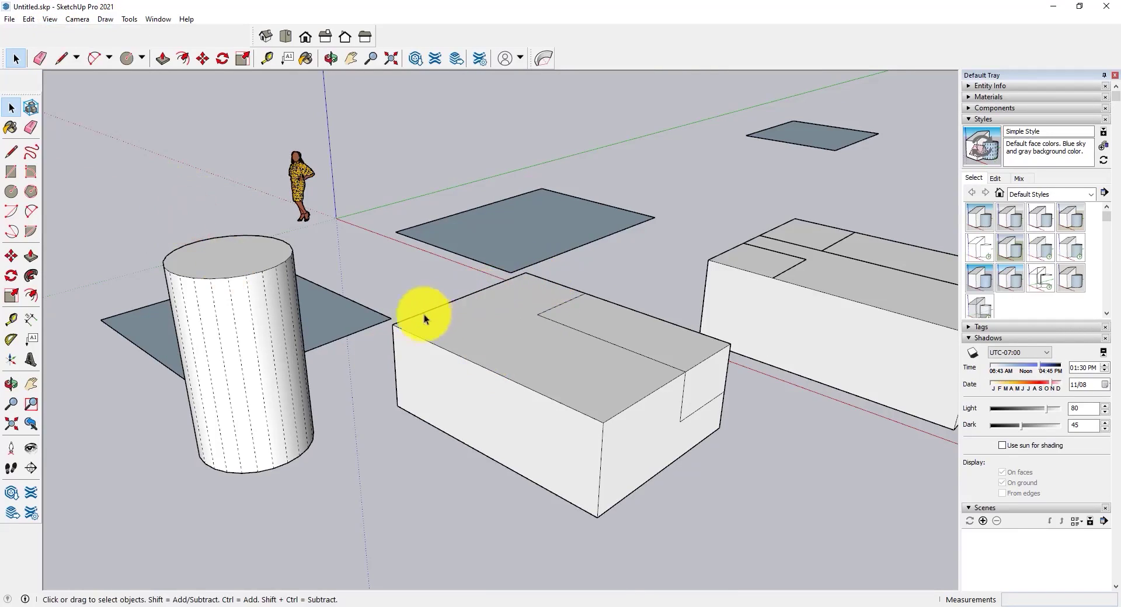
scroll(341, 383, "down", 5)
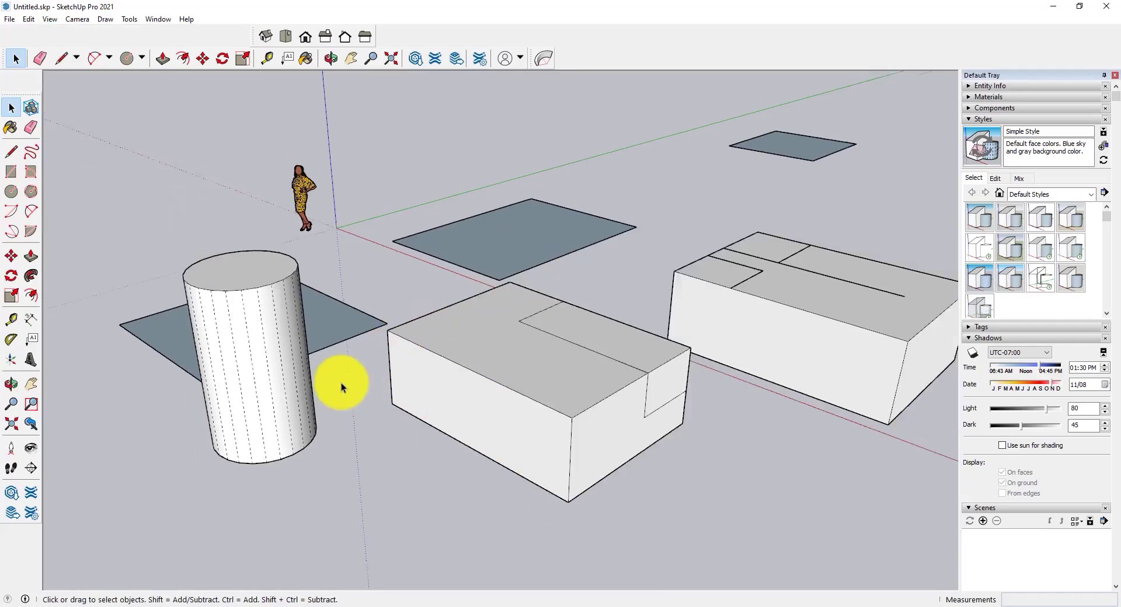
middle_click_drag(435, 383, 475, 338)
scroll(472, 345, "up", 3)
scroll(473, 346, "up", 2)
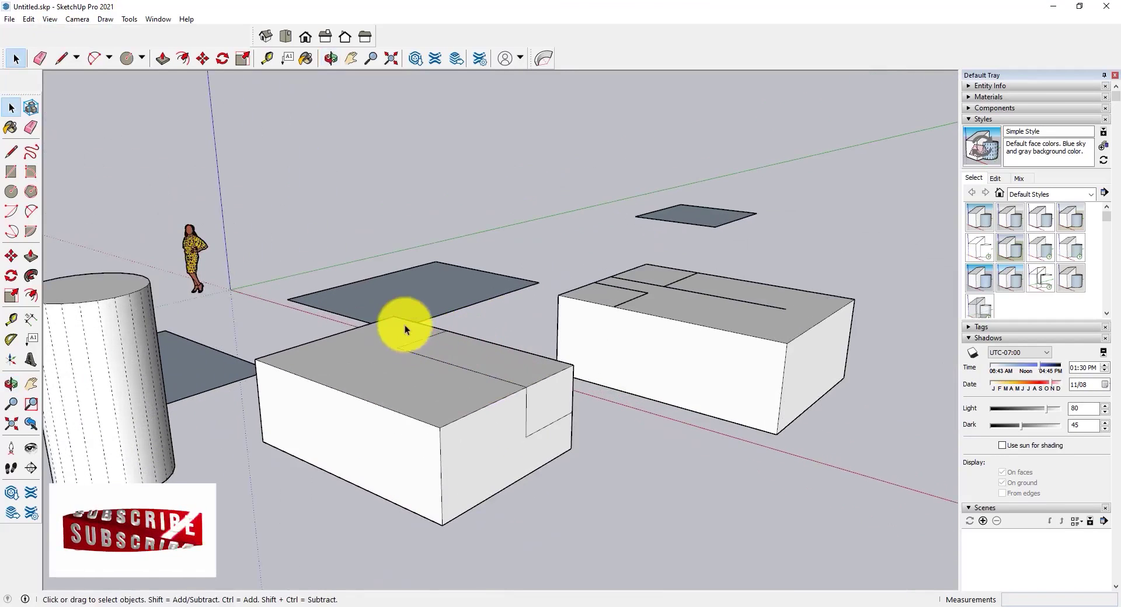
scroll(387, 316, "up", 3)
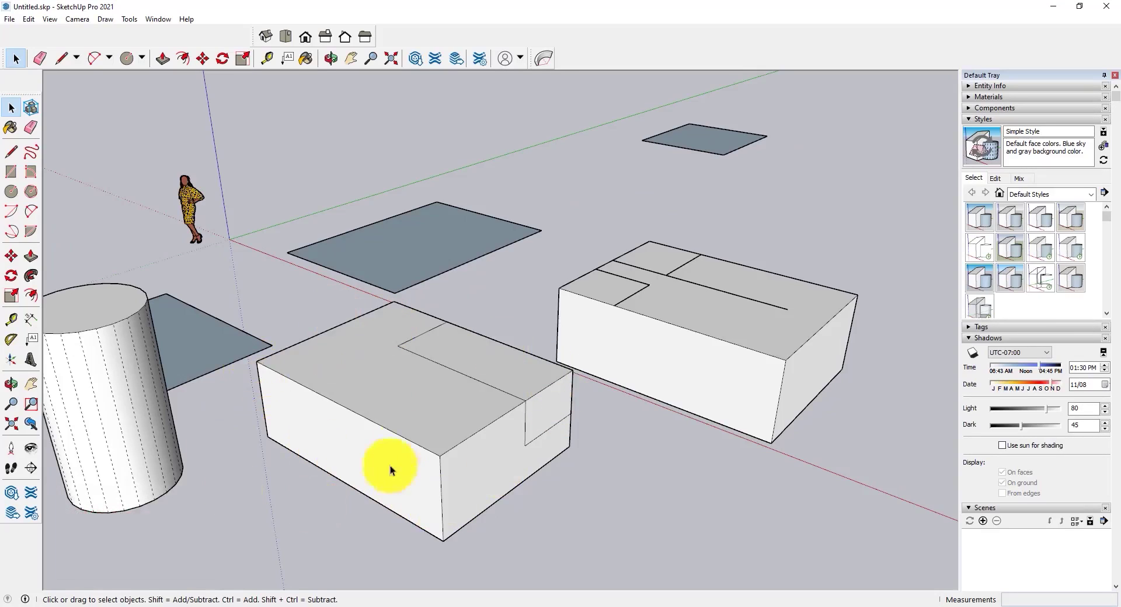
Turn Profiles off once more to compare the outlines of both boxes, and switch Profiles back on
left_click(48, 21)
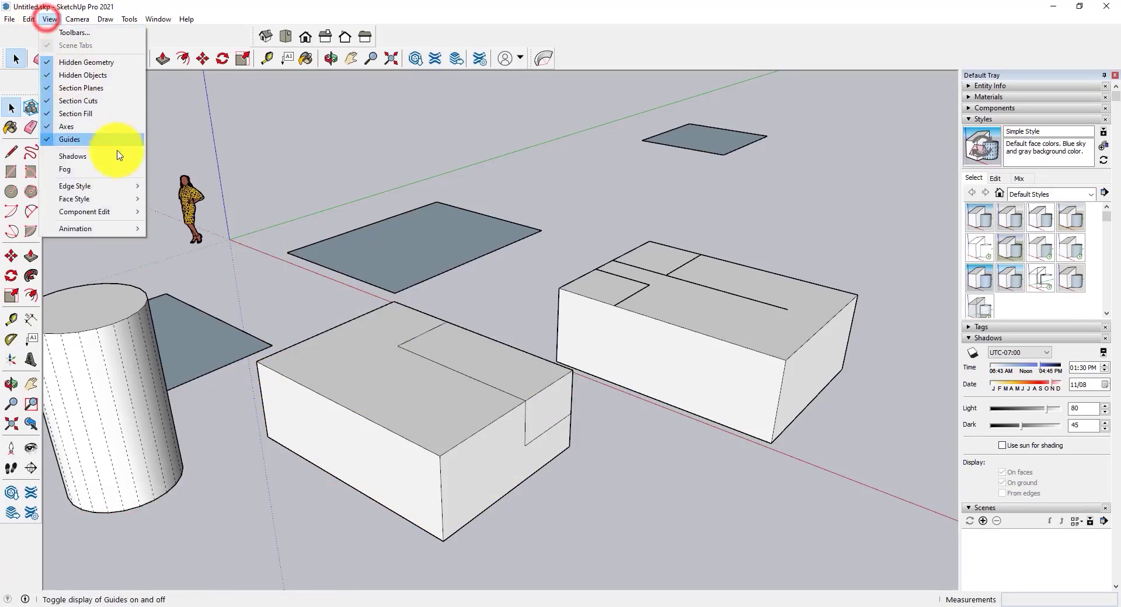
mouse_move(112, 188)
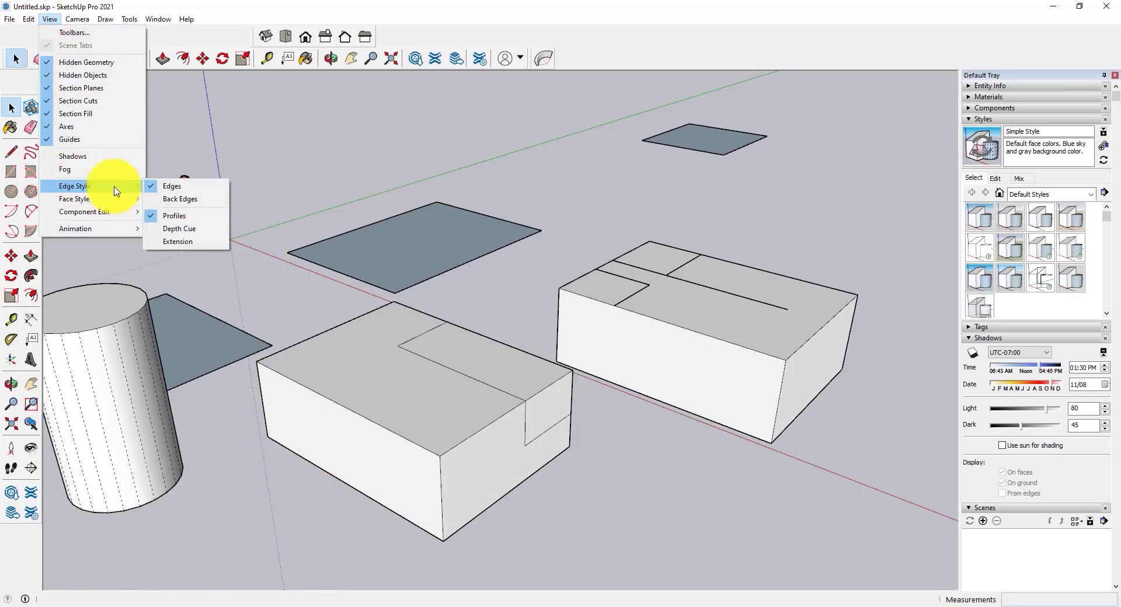
left_click(189, 220)
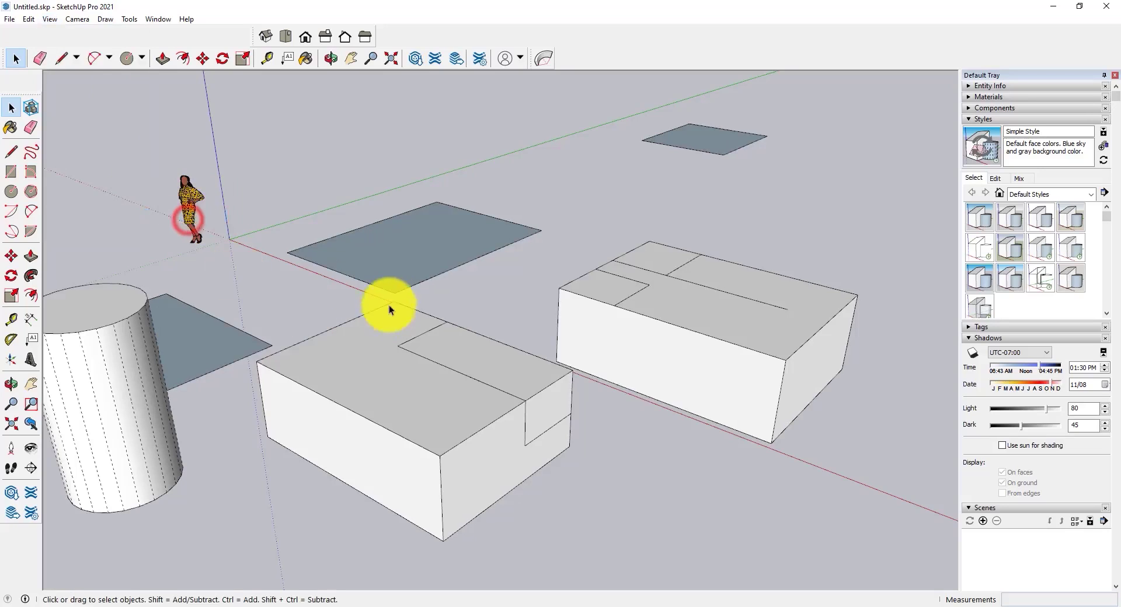
middle_click_drag(727, 280, 514, 374)
left_click(50, 19)
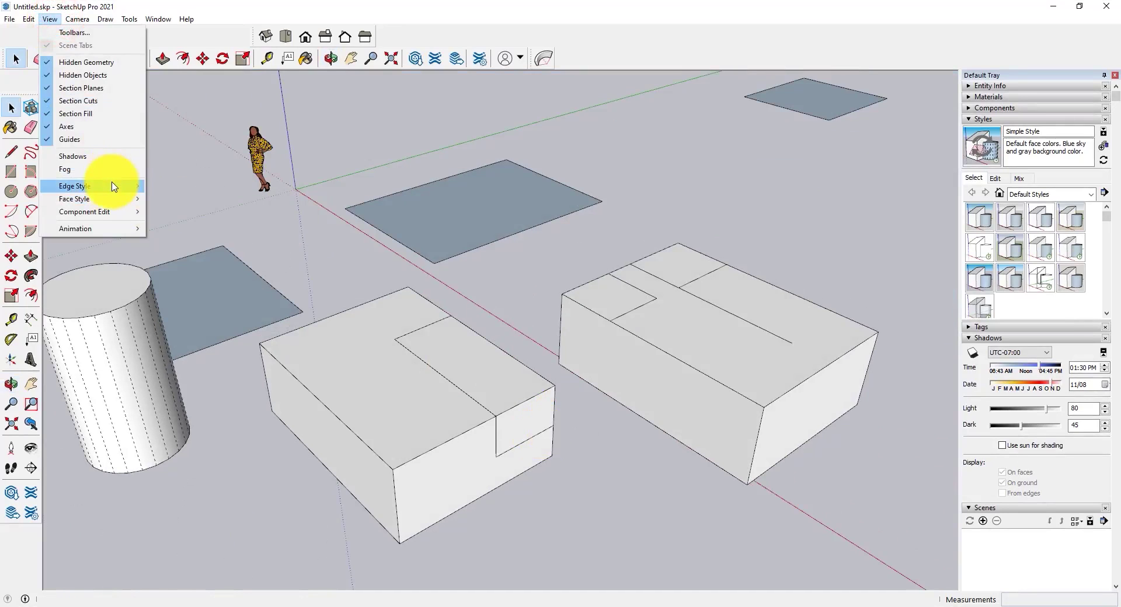
left_click(193, 216)
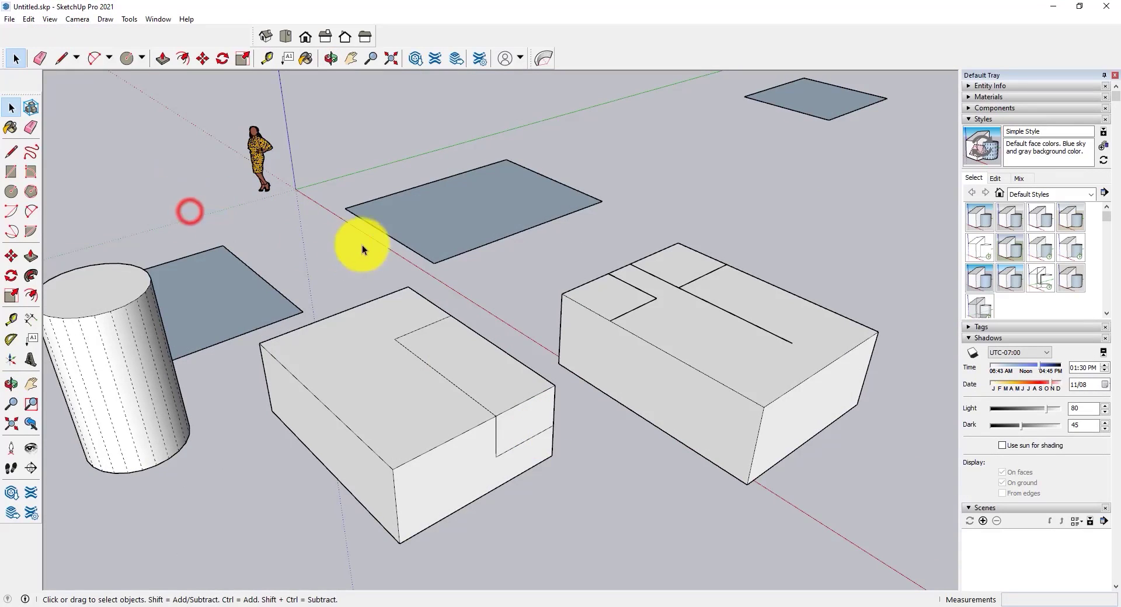
Enable the Depth Cue edge style and examine the line weights on the near and far shapes
middle_click_drag(363, 242, 487, 287)
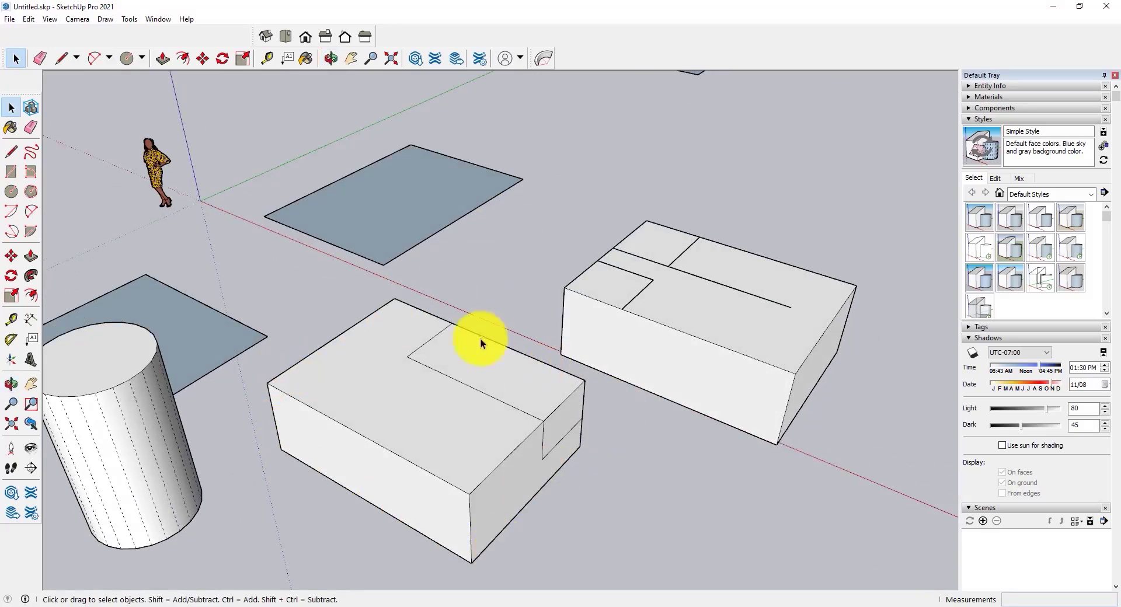
middle_click_drag(473, 335, 489, 401)
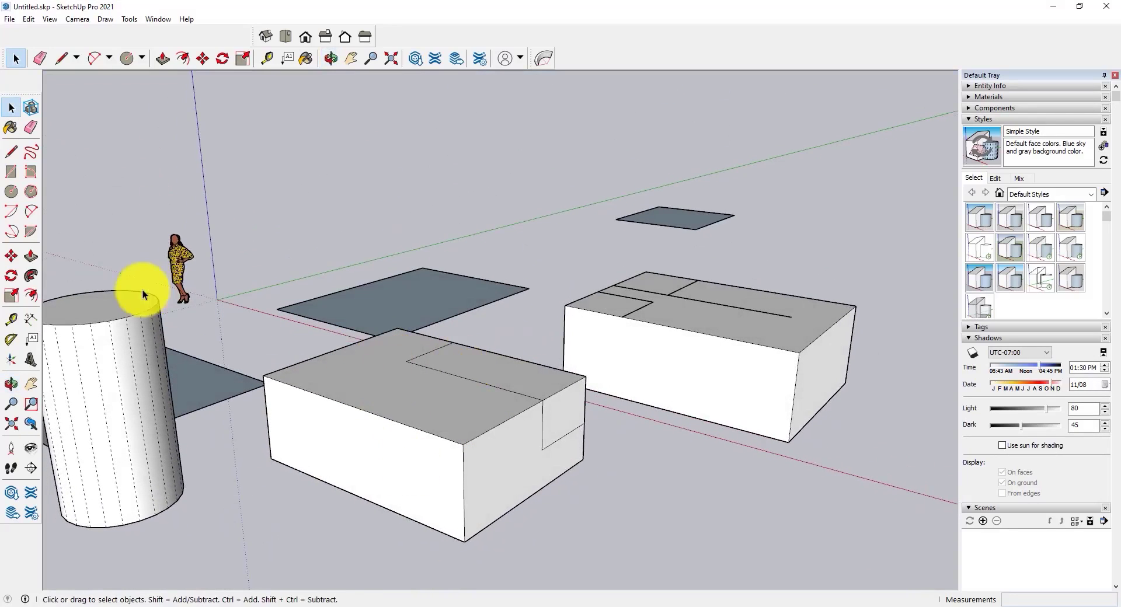
left_click(50, 19)
mouse_move(93, 186)
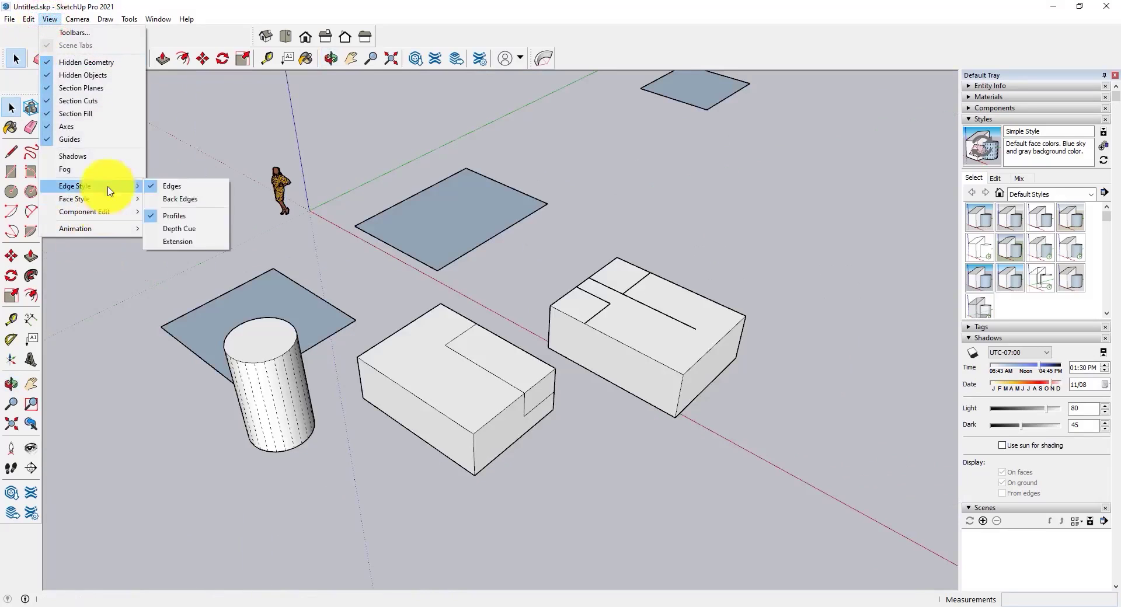
left_click(192, 231)
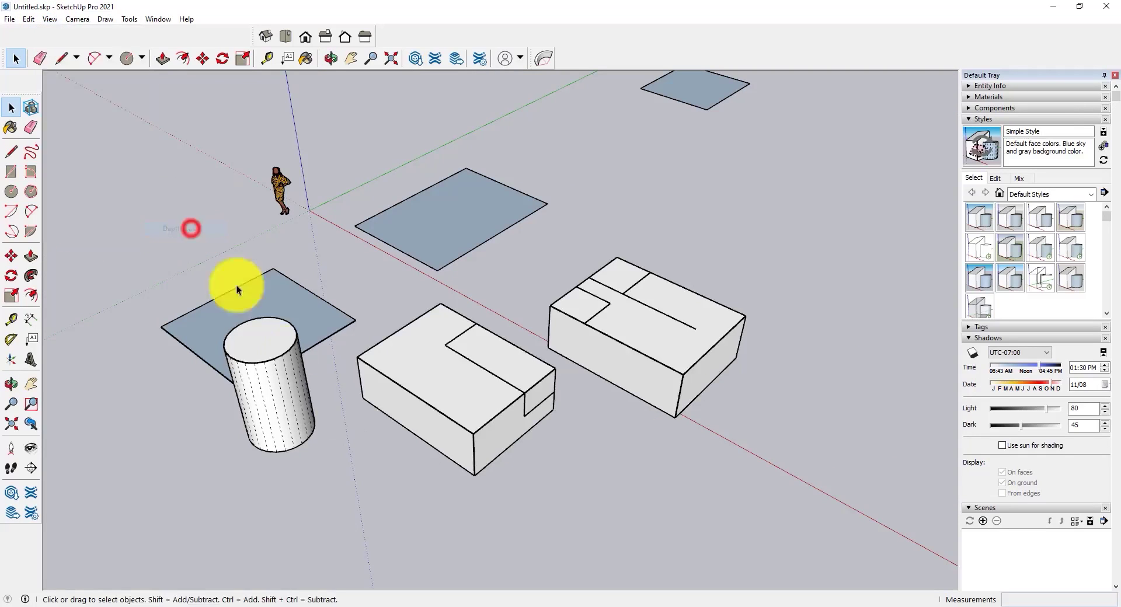
middle_click_drag(238, 288, 567, 359)
key("space")
scroll(435, 380, "down", 2)
scroll(668, 357, "up", 3)
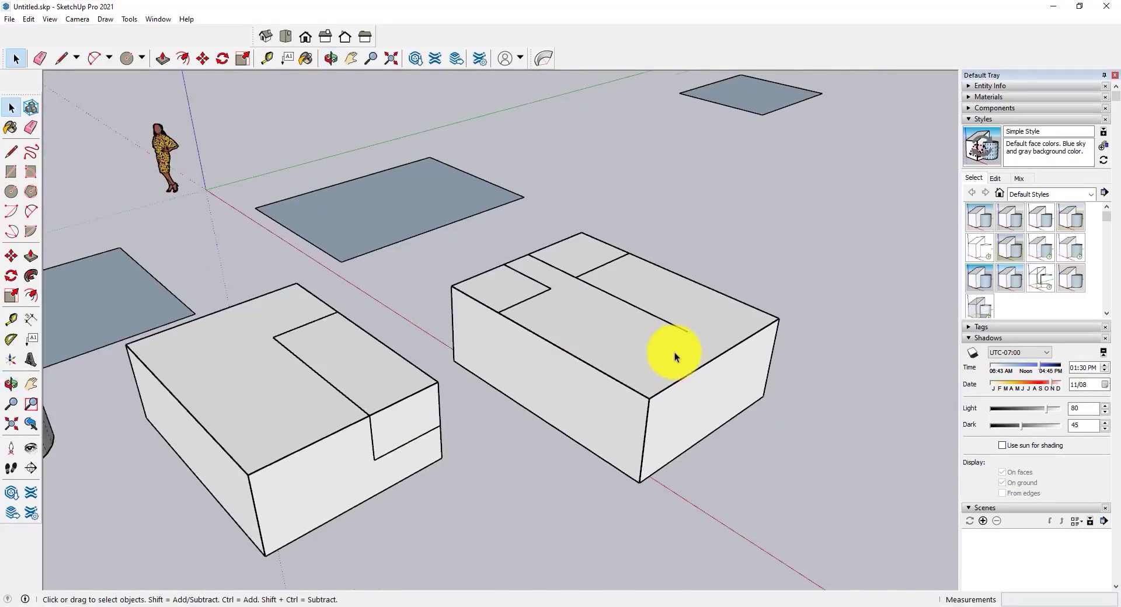
middle_click_drag(667, 357, 541, 262)
scroll(400, 302, "up", 2)
middle_click_drag(400, 302, 190, 79)
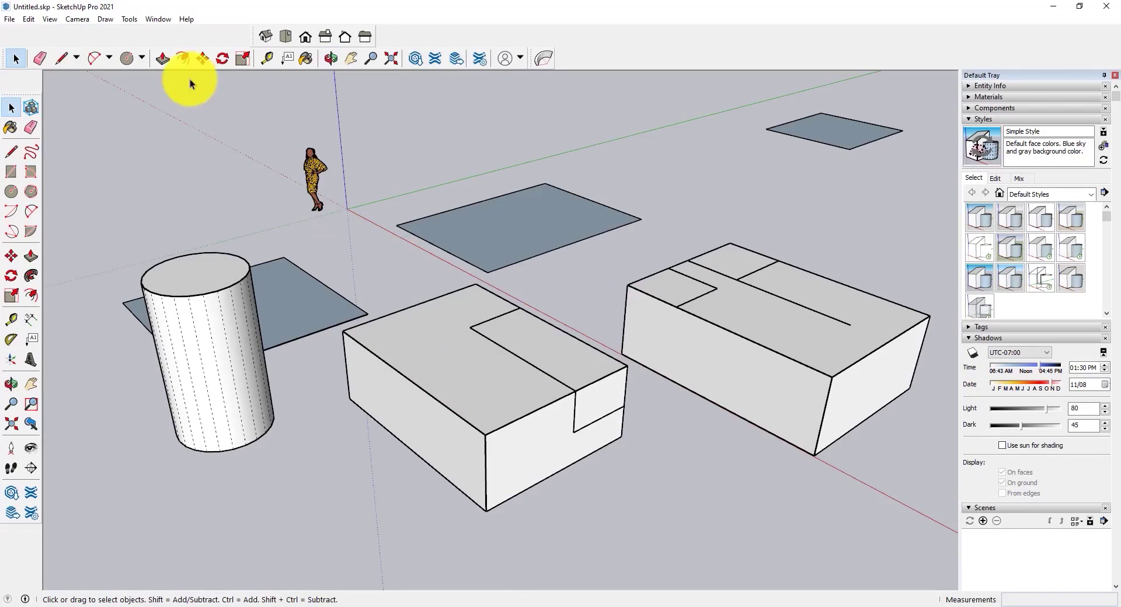
Disable the Depth Cue edge style
left_click(49, 20)
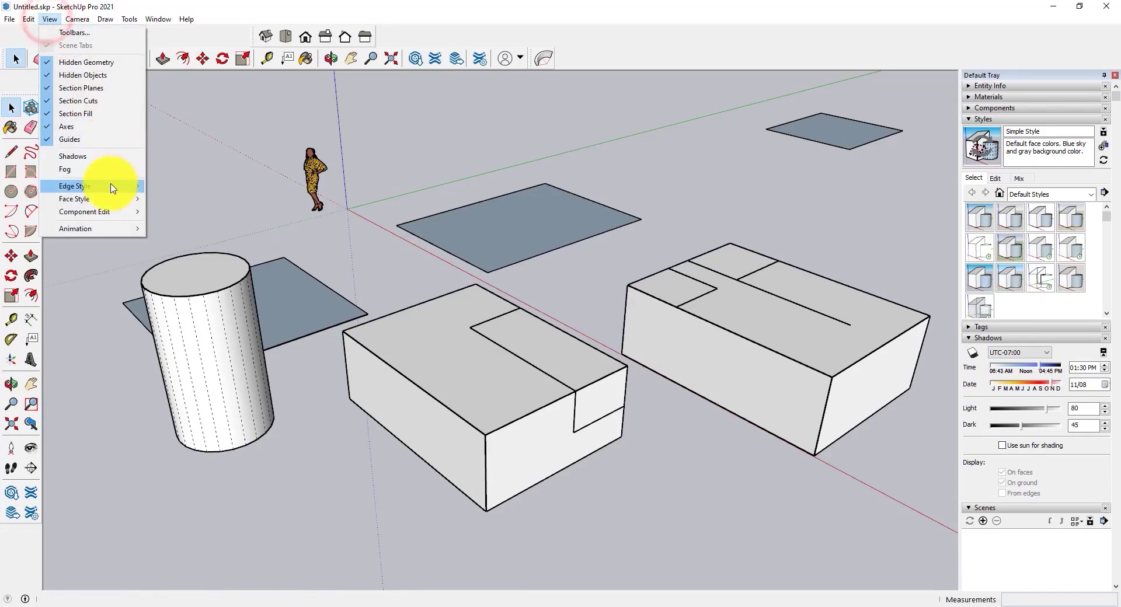
mouse_move(111, 184)
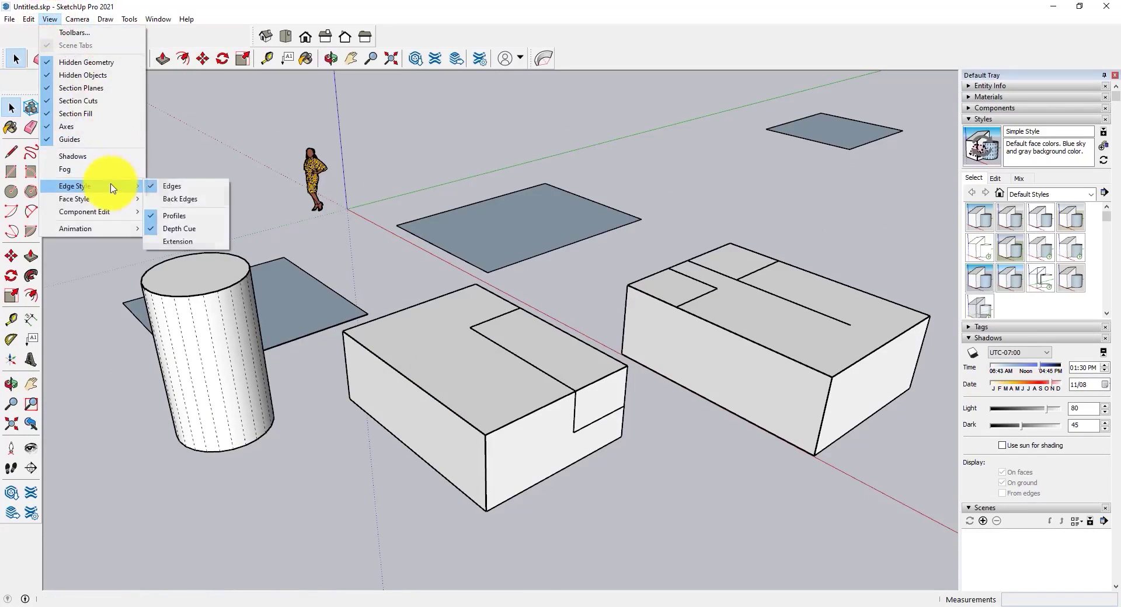
left_click(190, 231)
Enable the Extension edge style
left_click(49, 19)
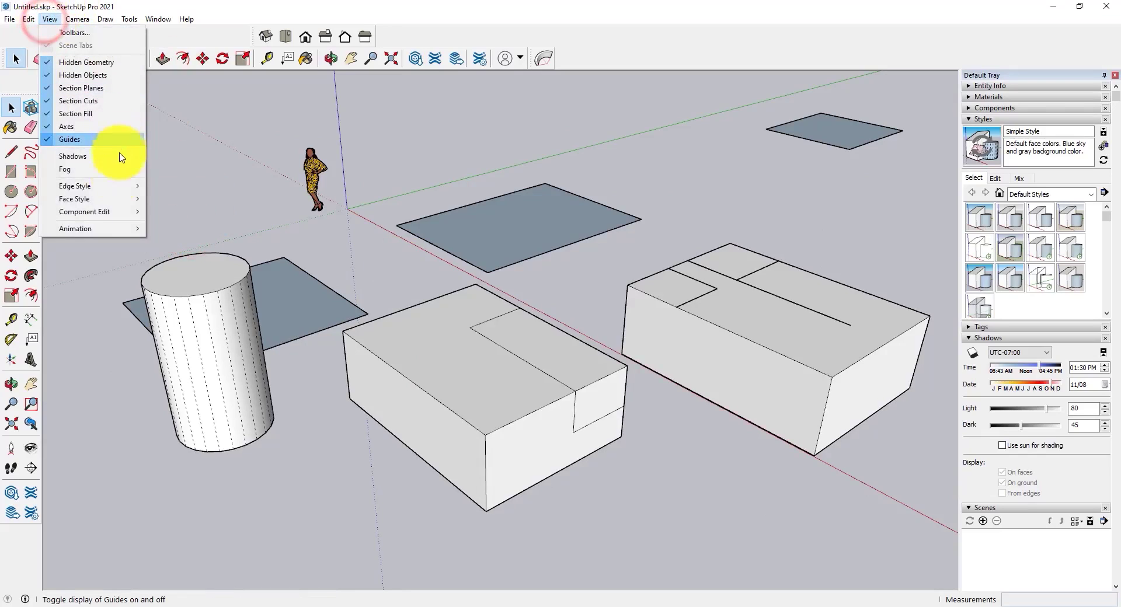
mouse_move(112, 185)
left_click(190, 242)
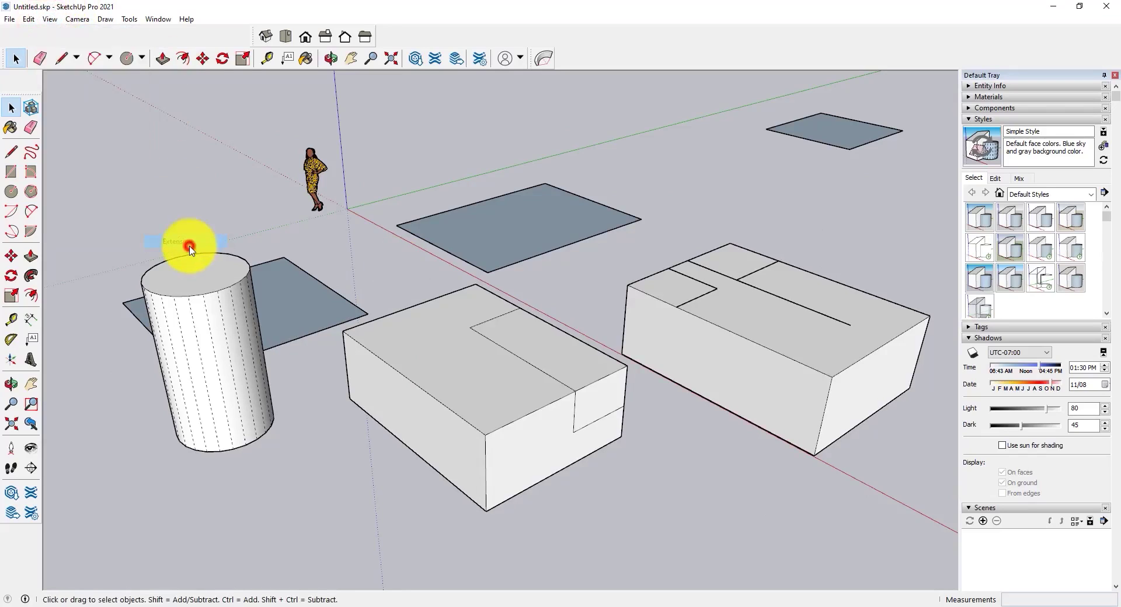
Examine the line ends at the corners of both boxes, closely checking a top corner of the farther box
scroll(507, 321, "up", 4)
scroll(449, 277, "down", 4)
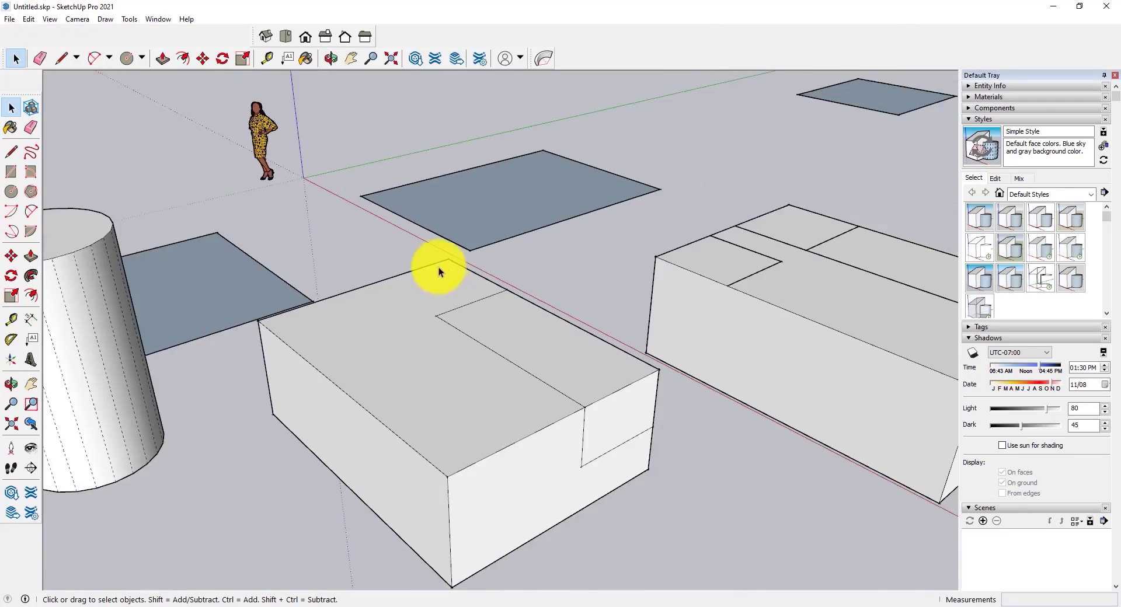
middle_click_drag(383, 319, 549, 322)
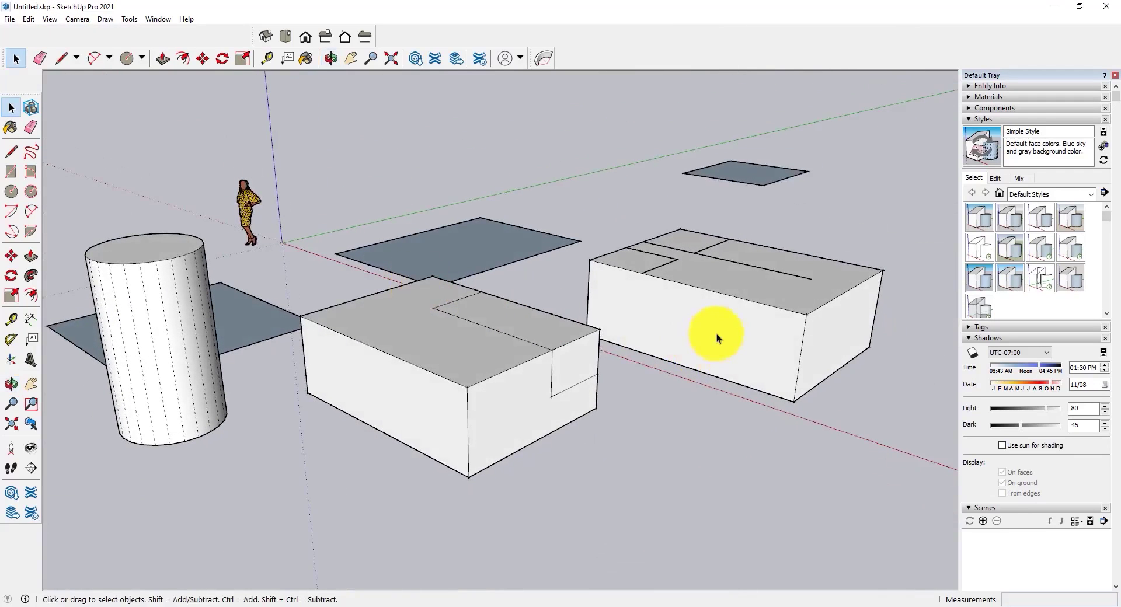
scroll(692, 259, "up", 3)
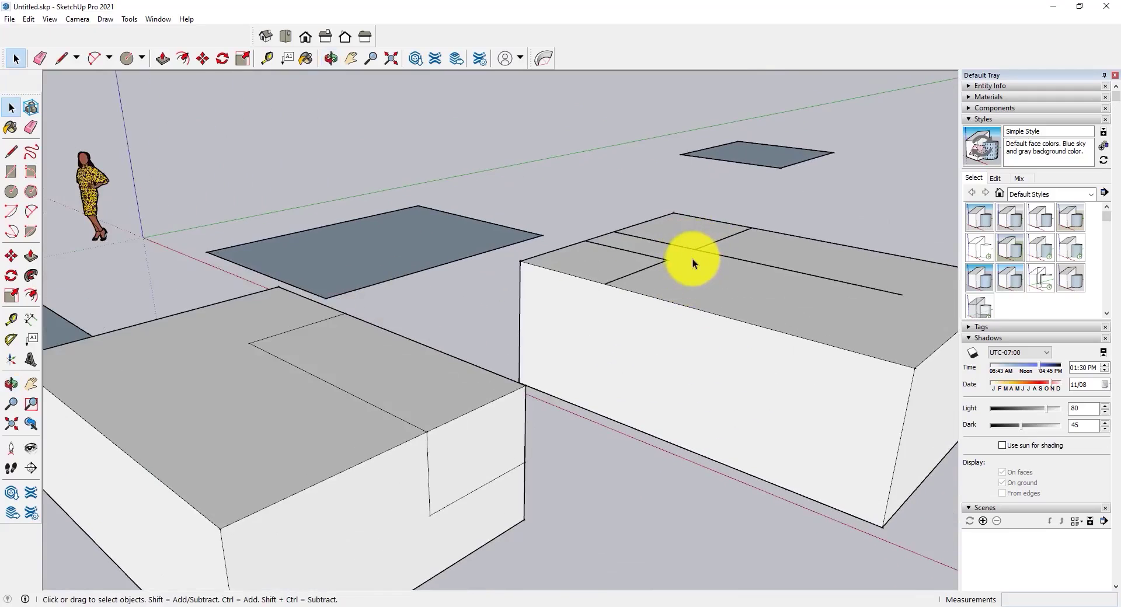
scroll(495, 266, "down", 3)
middle_click_drag(523, 269, 654, 332)
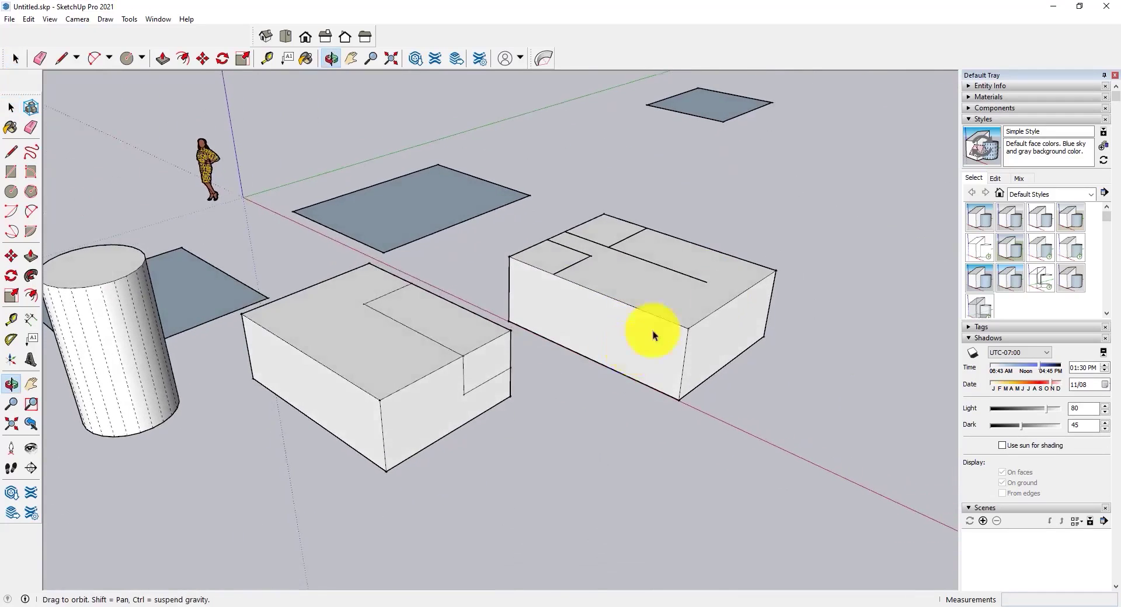
scroll(741, 294, "up", 5)
scroll(773, 269, "up", 10)
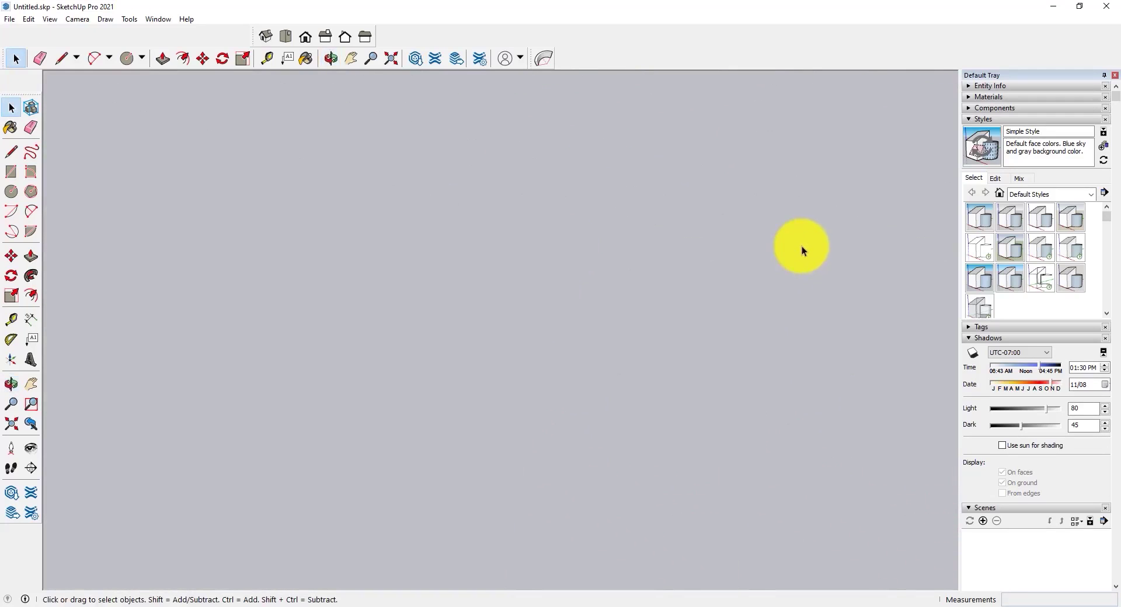
scroll(703, 250, "down", 2)
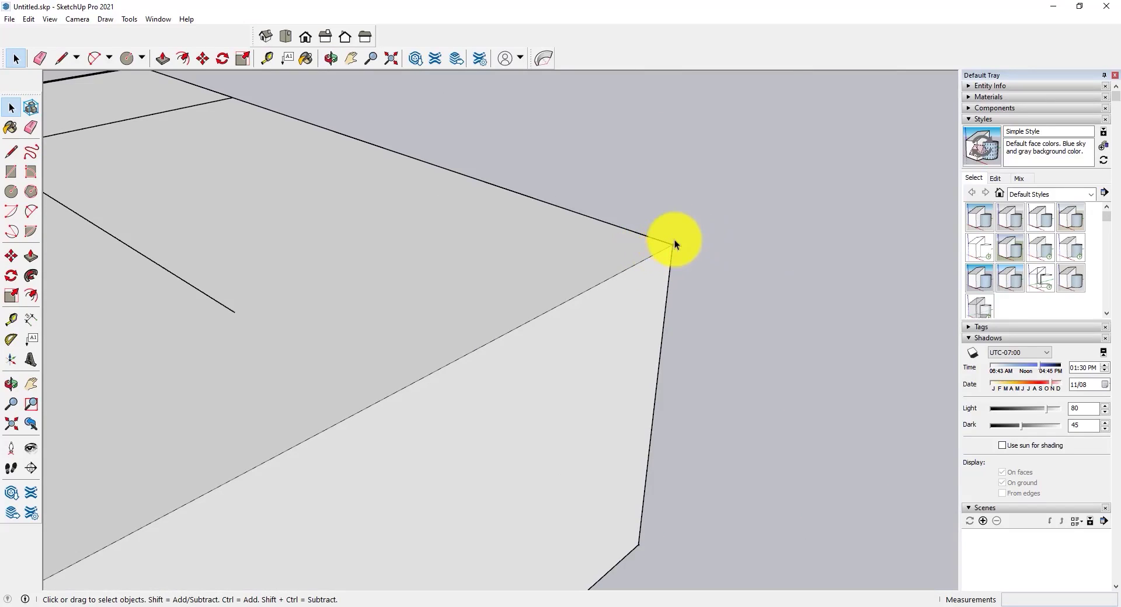
scroll(674, 242, "down", 3)
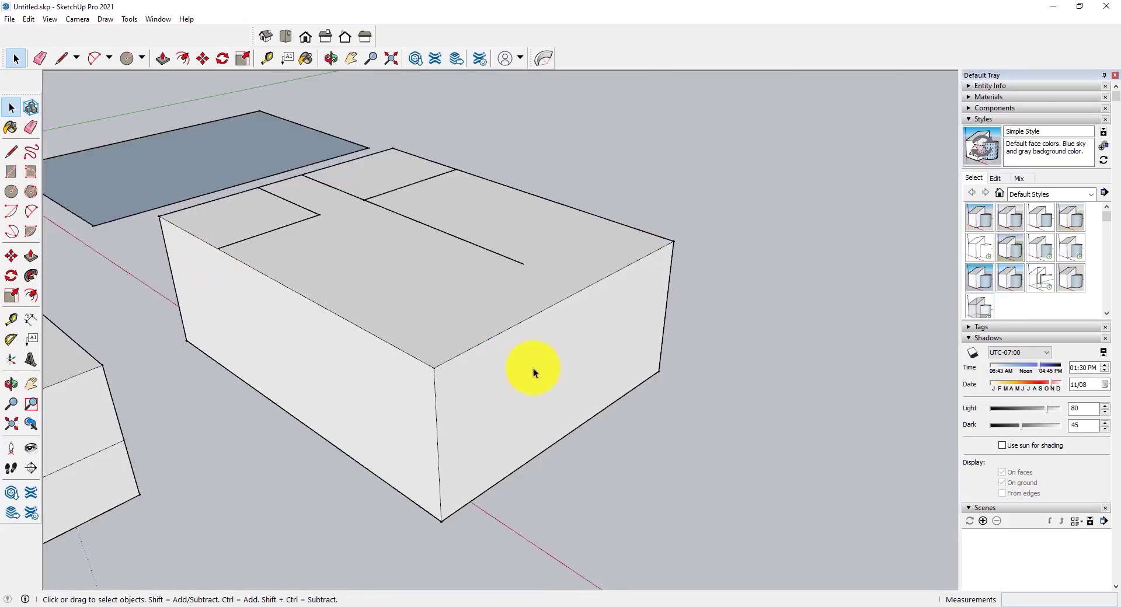
middle_click_drag(534, 368, 569, 343)
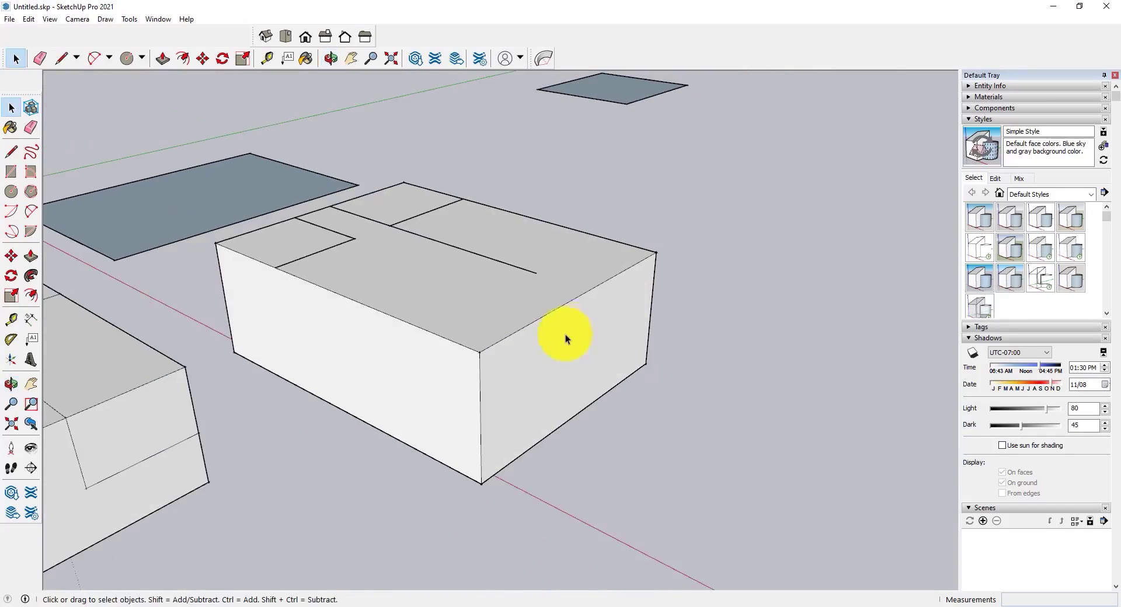
Disable the Extension edge style
left_click(49, 19)
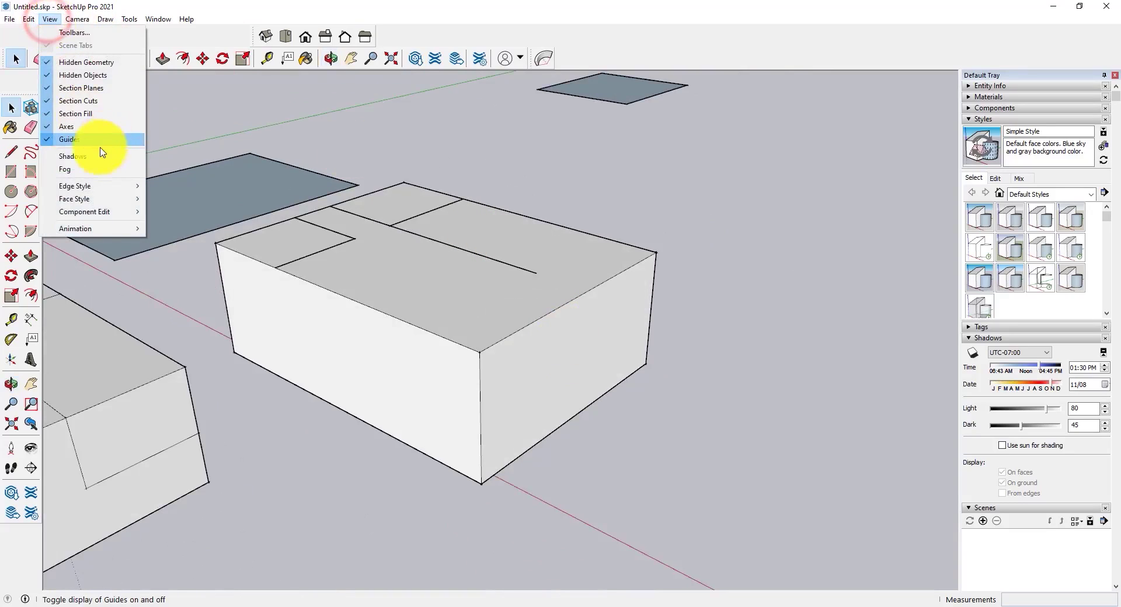
mouse_move(99, 185)
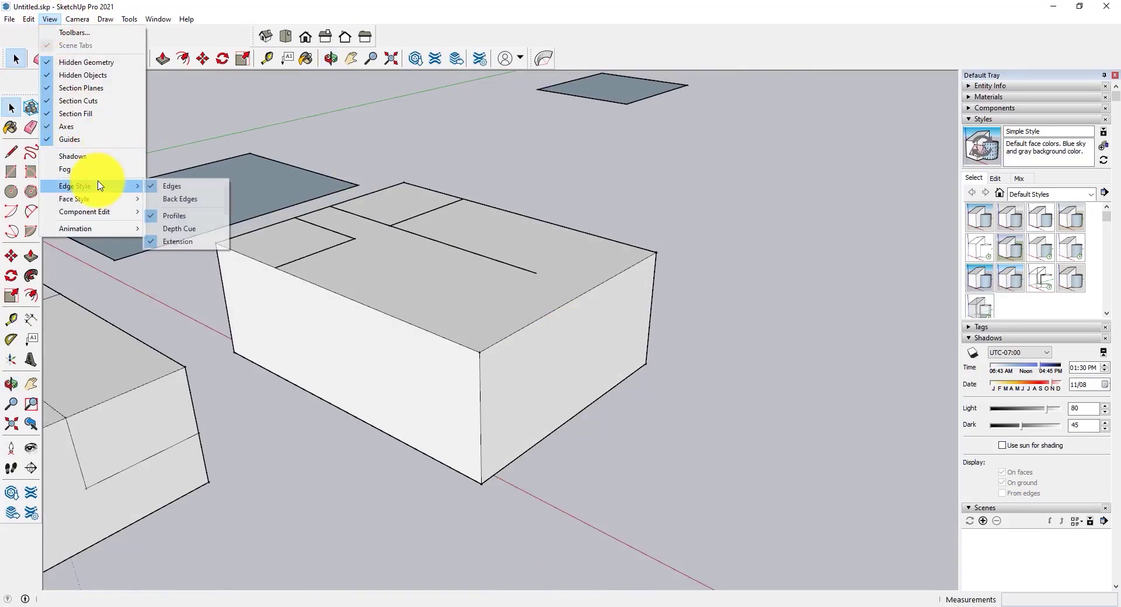
left_click(189, 241)
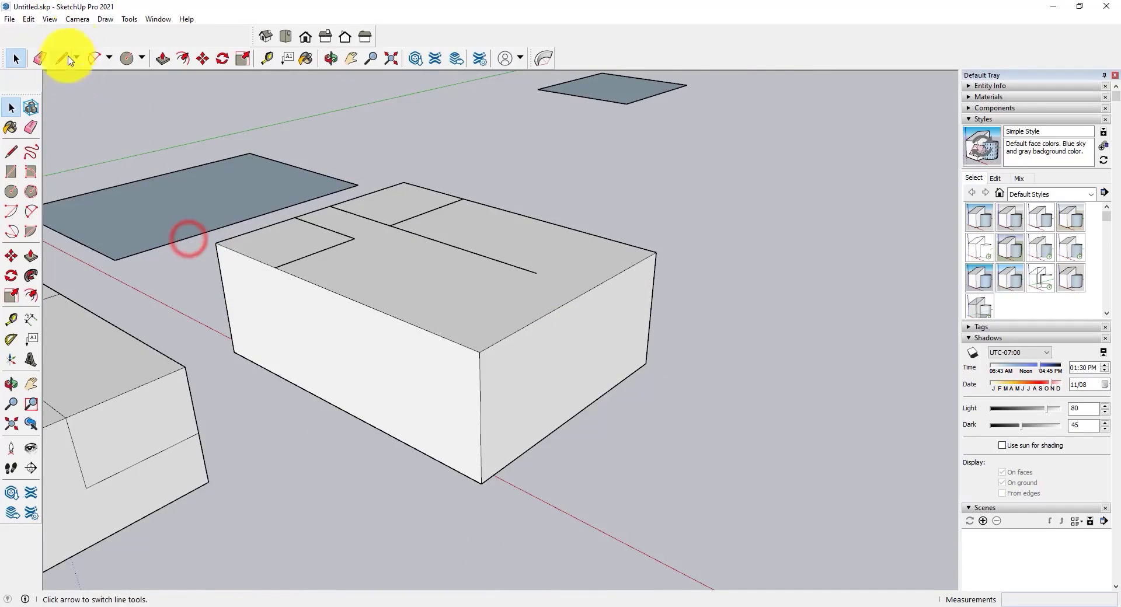
Review the edge style and face style options, and select the farther box to point out its faces
left_click(48, 19)
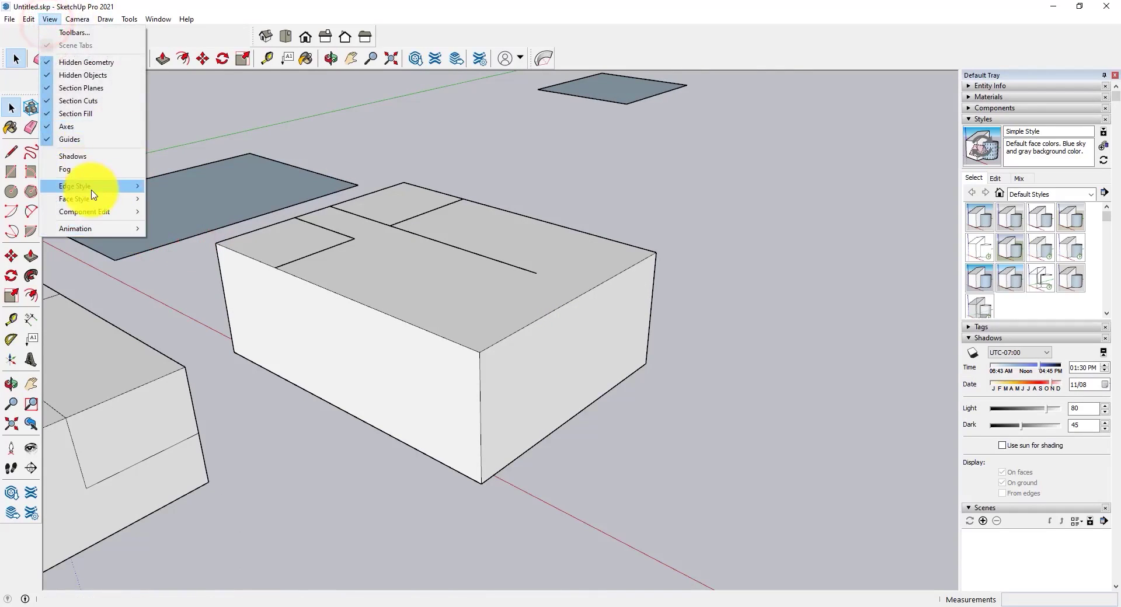
mouse_move(111, 185)
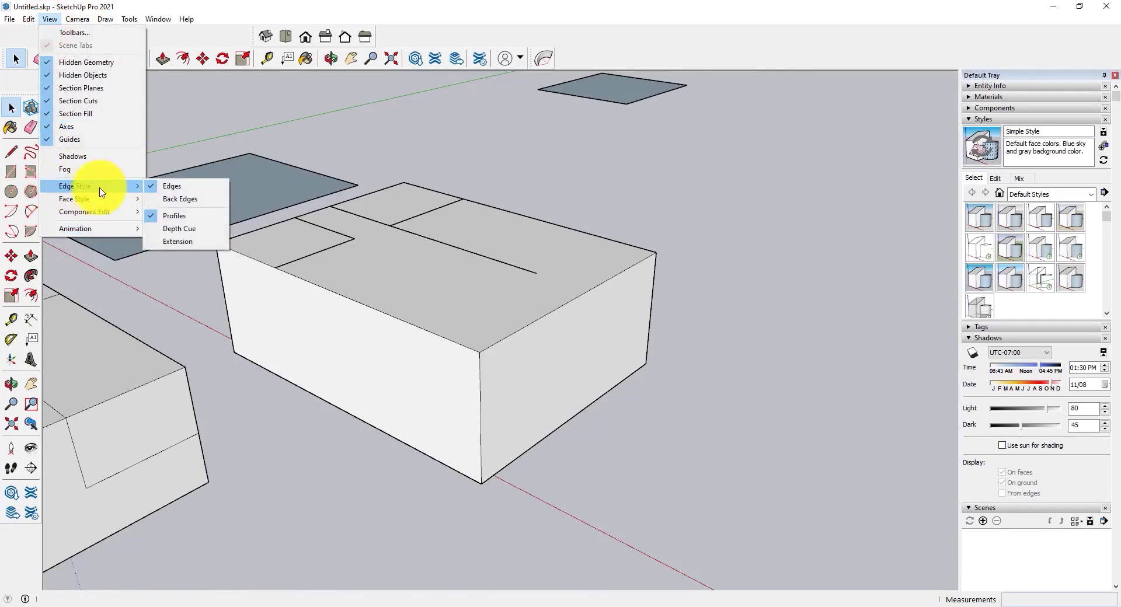
mouse_move(88, 199)
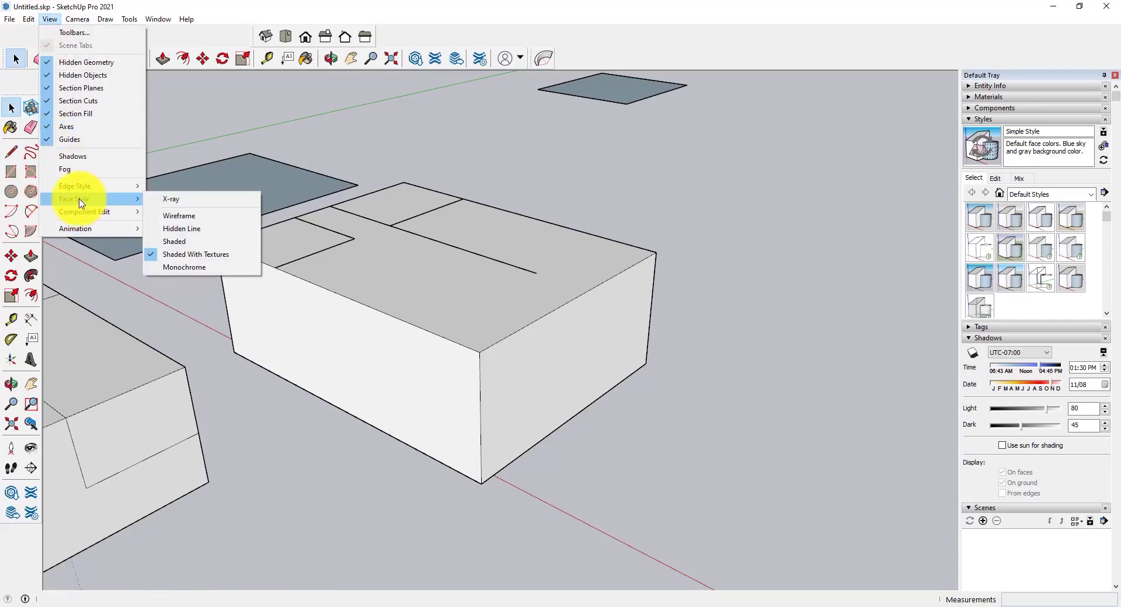
left_click(423, 194)
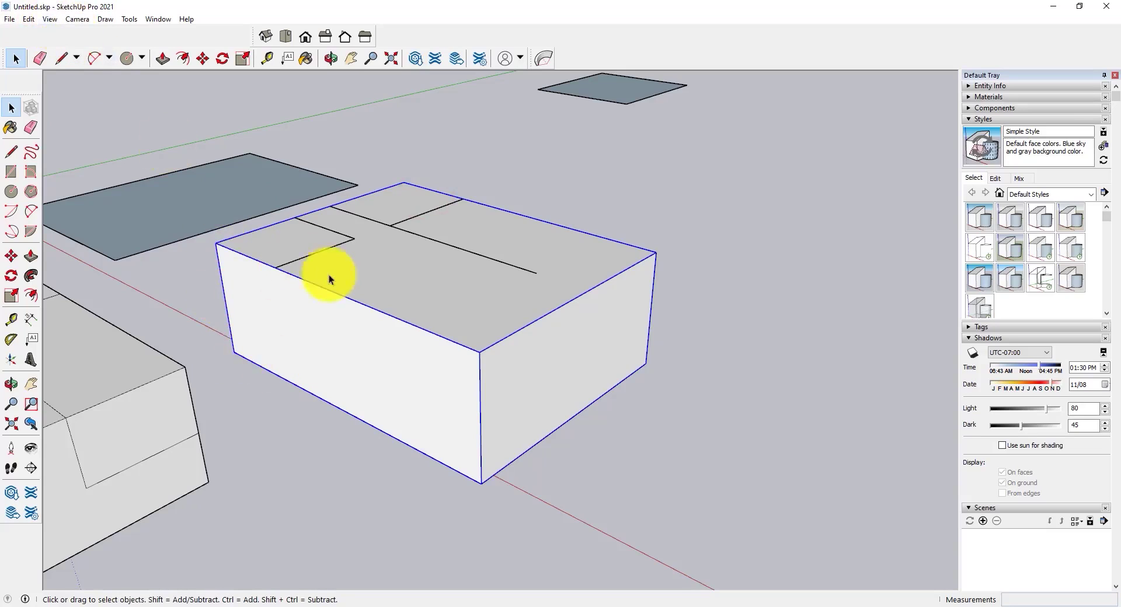
left_click(415, 365)
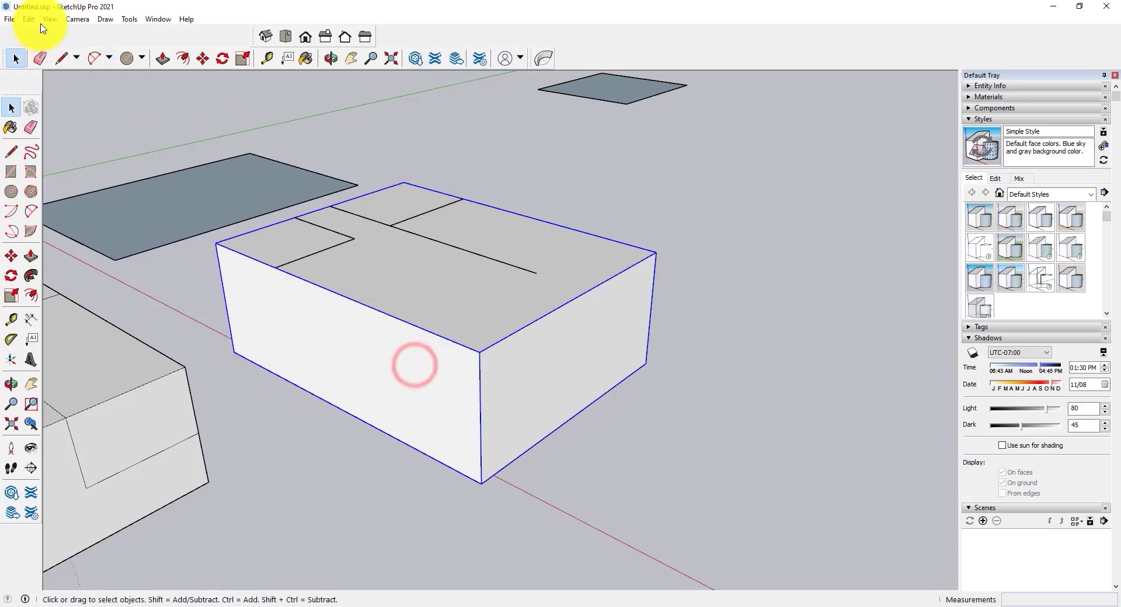
Enable the X-ray face style, deselect the box and examine the cylinder, boxes and flat faces
left_click(50, 19)
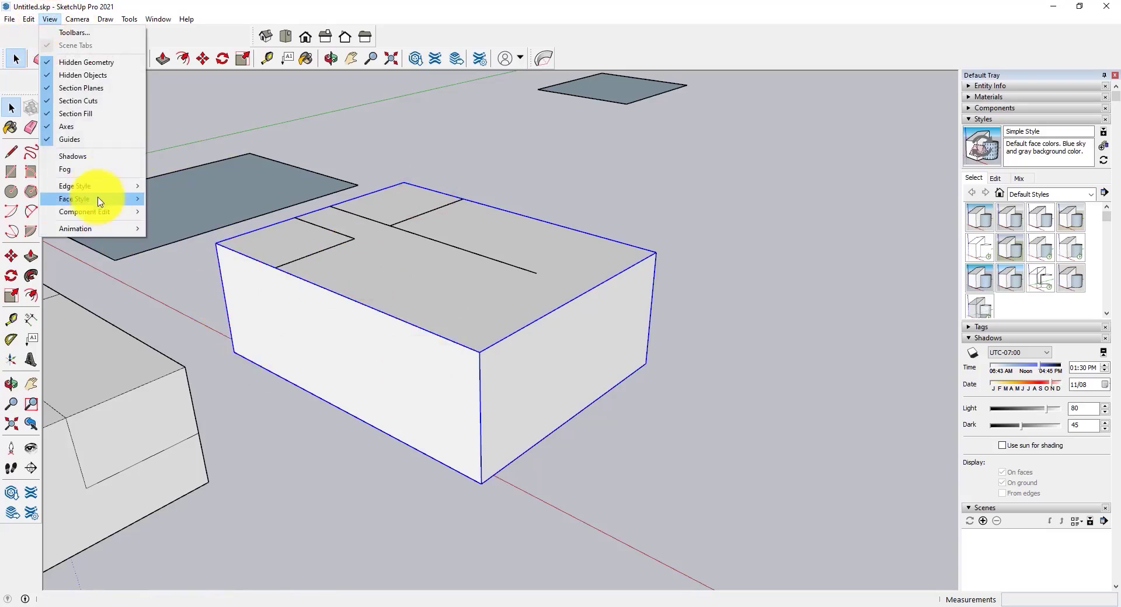
mouse_move(89, 200)
left_click(177, 205)
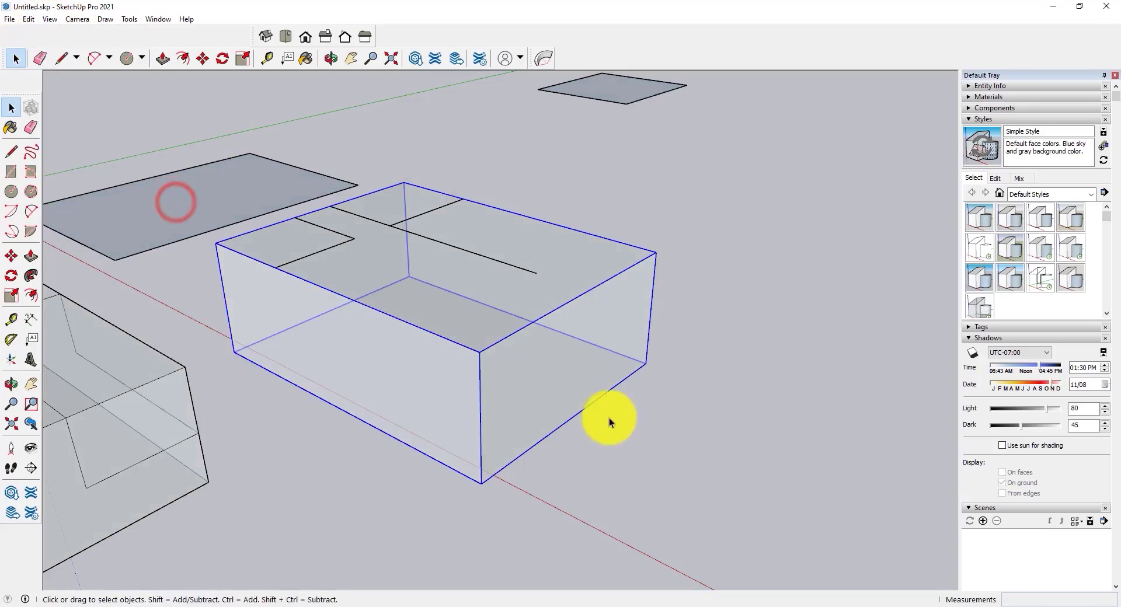
left_click(824, 482)
middle_click_drag(683, 387, 738, 267)
scroll(538, 347, "down", 2)
middle_click_drag(540, 399, 432, 409)
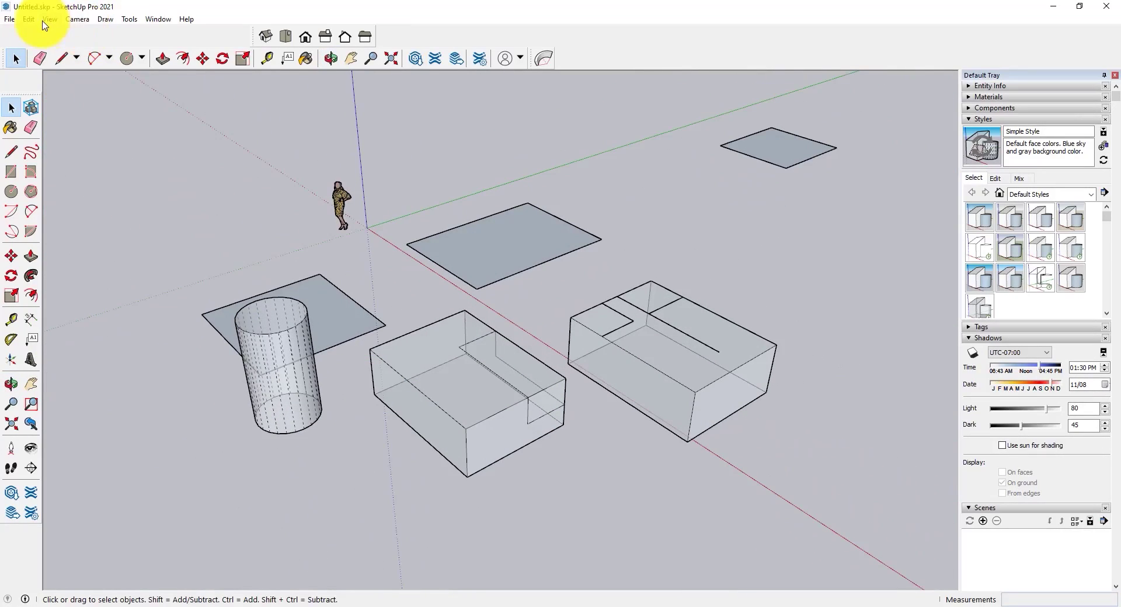
Disable the X-ray face style
left_click(50, 19)
mouse_move(110, 192)
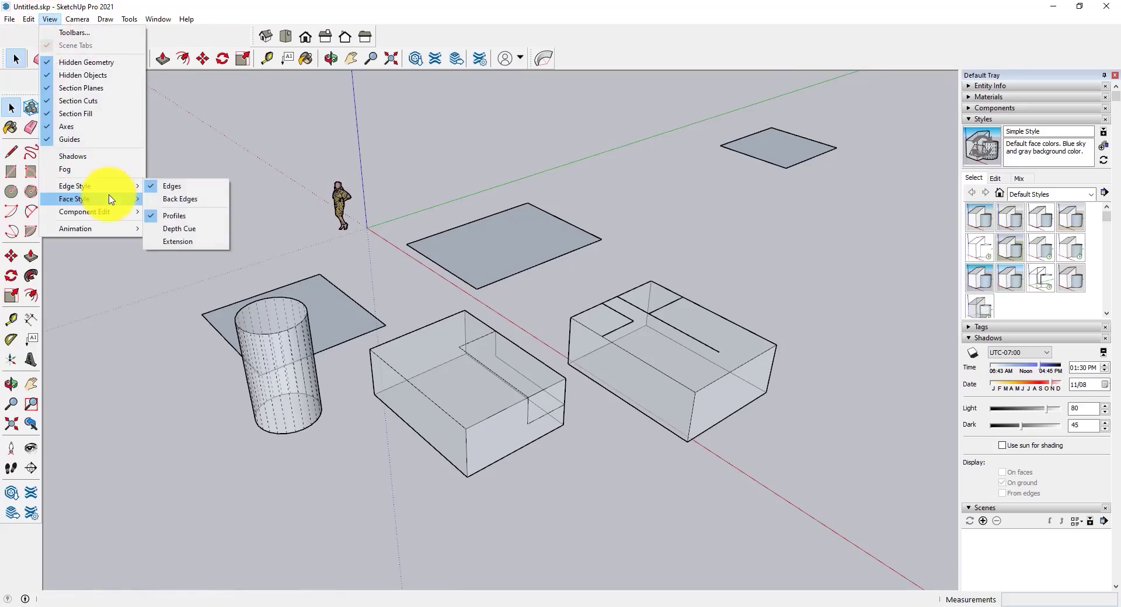
left_click(188, 206)
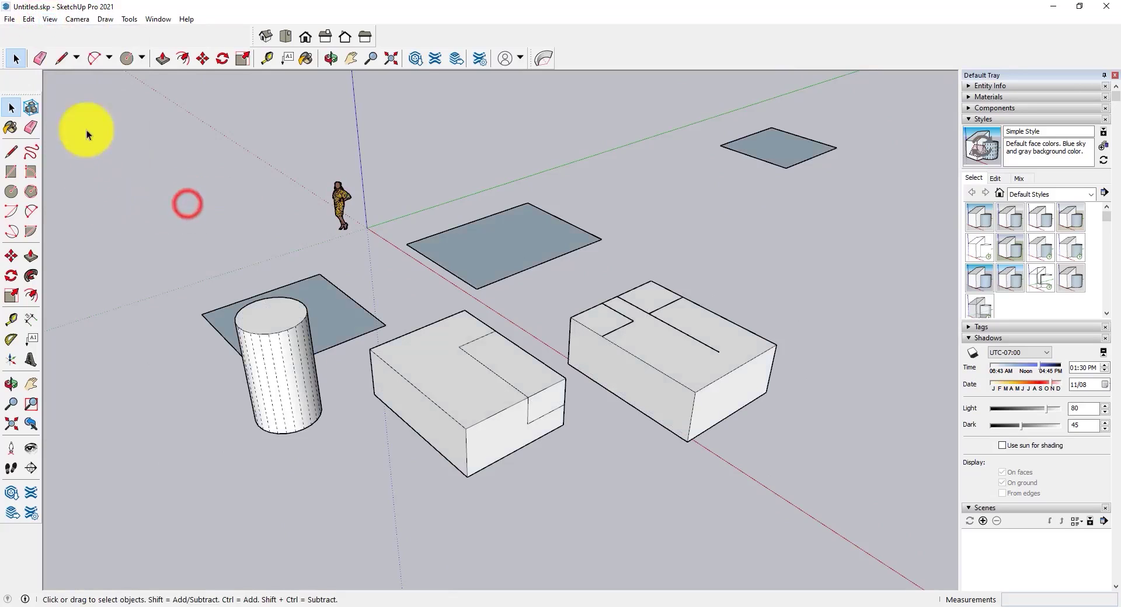
Set the face style to Wireframe
left_click(49, 18)
mouse_move(141, 200)
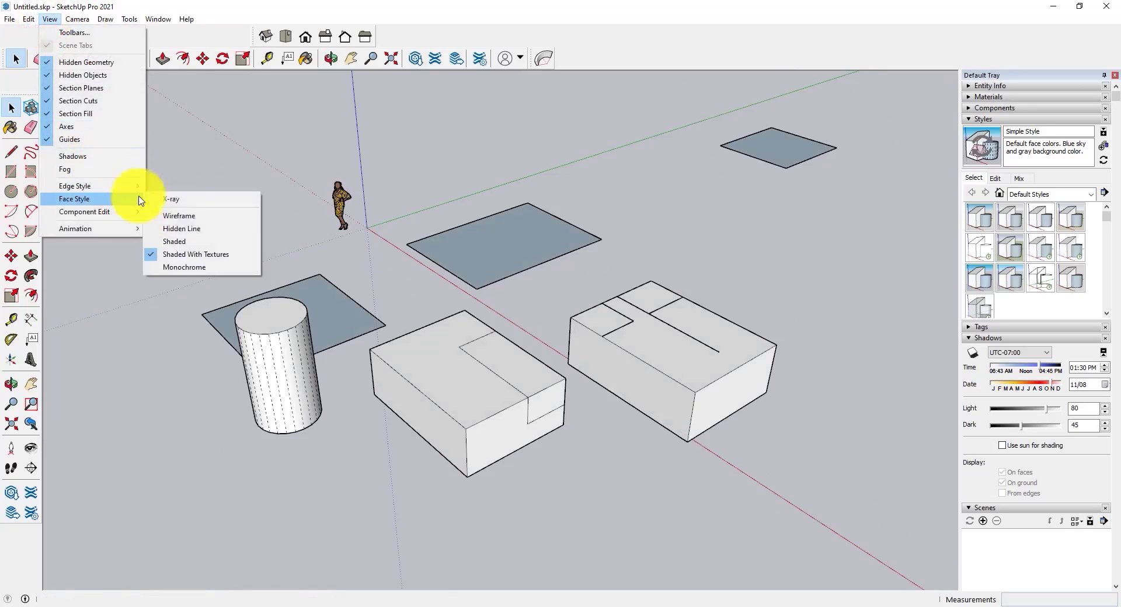
left_click(200, 217)
Inspect the wireframe boxes up close and from a low angle
middle_click_drag(508, 438, 627, 357)
scroll(668, 313, "up", 5)
mouse_move(665, 323)
middle_mouse_down()
mouse_move(638, 398)
mouse_move(483, 318)
mouse_move(513, 425)
mouse_move(488, 383)
mouse_move(600, 382)
mouse_move(751, 407)
mouse_move(763, 375)
mouse_move(754, 304)
mouse_move(633, 365)
middle_mouse_up()
scroll(526, 433, "up", 3)
scroll(575, 321, "up", 3)
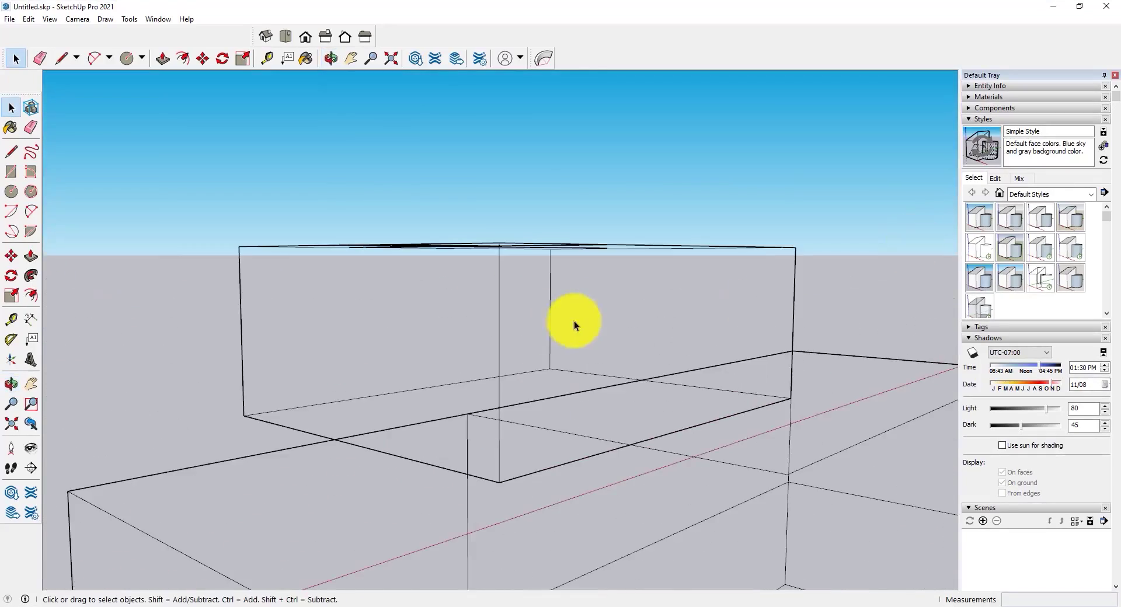
middle_click_drag(576, 320, 406, 421)
key("space")
scroll(218, 388, "down", 5)
scroll(513, 303, "down", 3)
Set the face style to Hidden Line
left_click(50, 19)
mouse_move(100, 199)
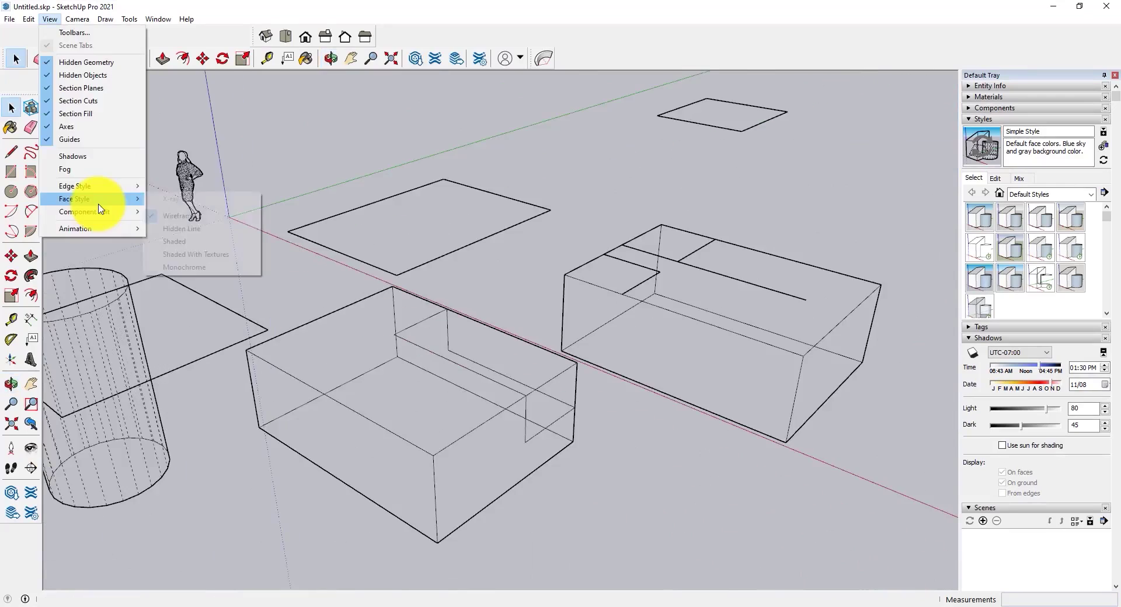
left_click(200, 235)
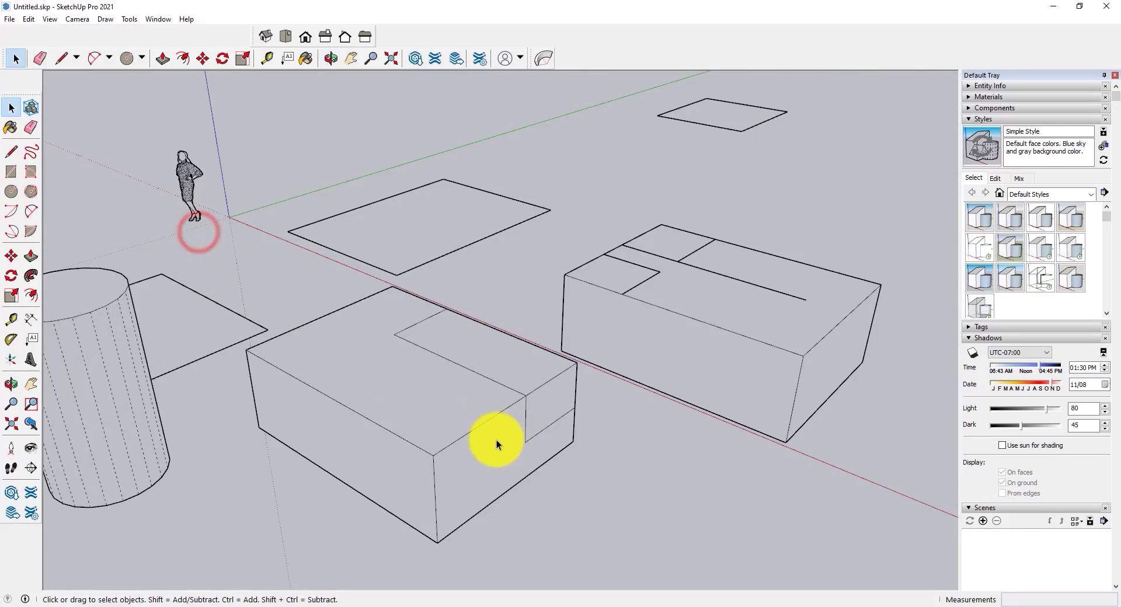
Set the face style to Shaded
middle_click_drag(496, 445, 307, 370)
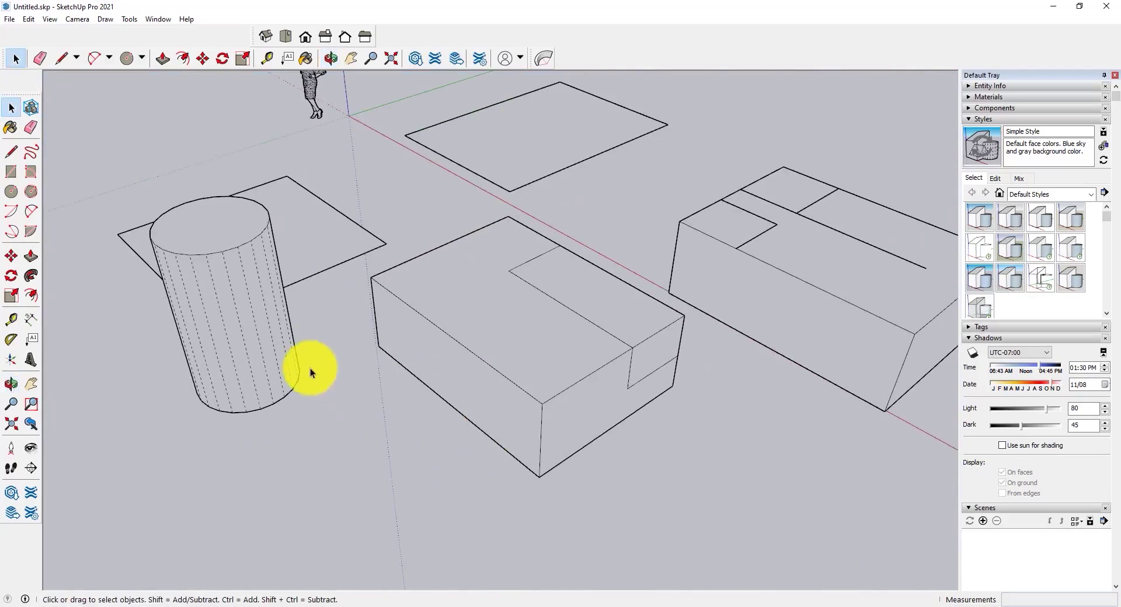
scroll(318, 374, "down", 2)
scroll(323, 376, "down", 1)
scroll(324, 380, "down", 1)
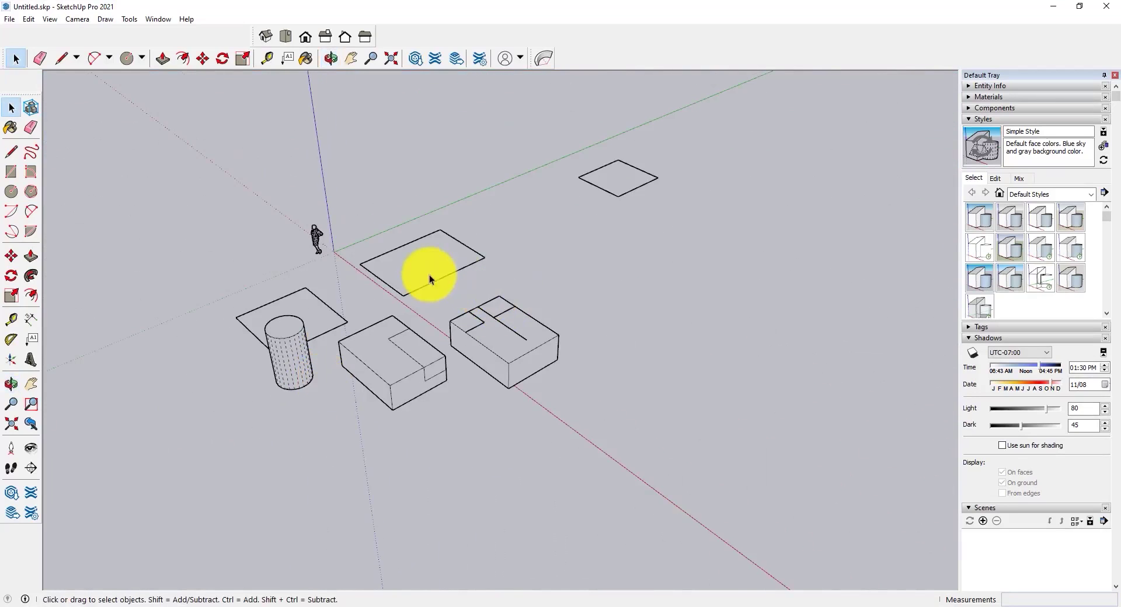
scroll(422, 268, "up", 2)
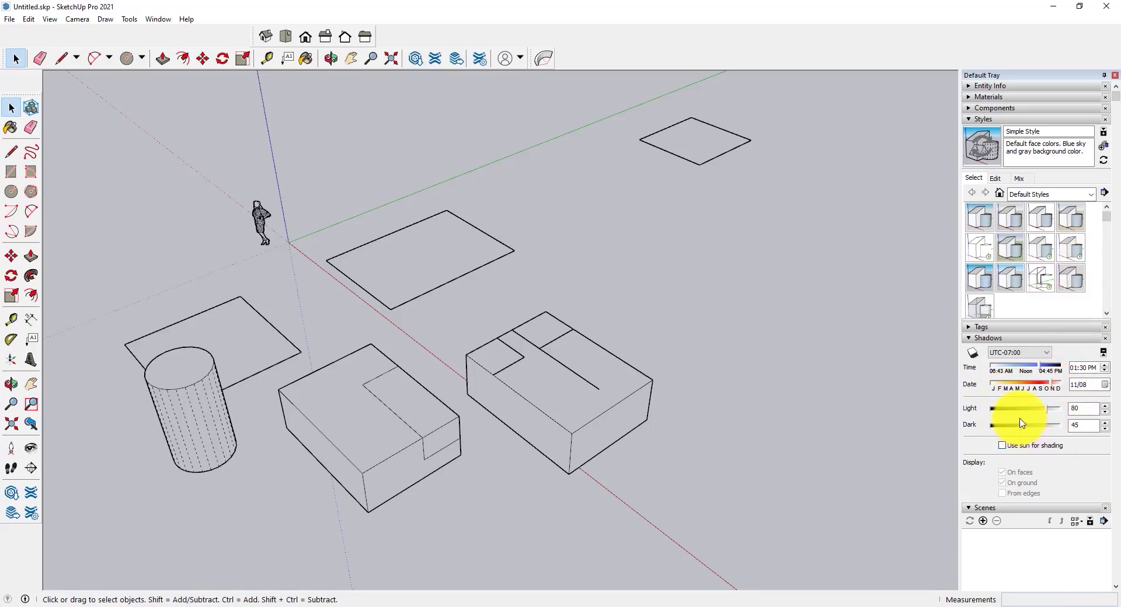
left_click(49, 19)
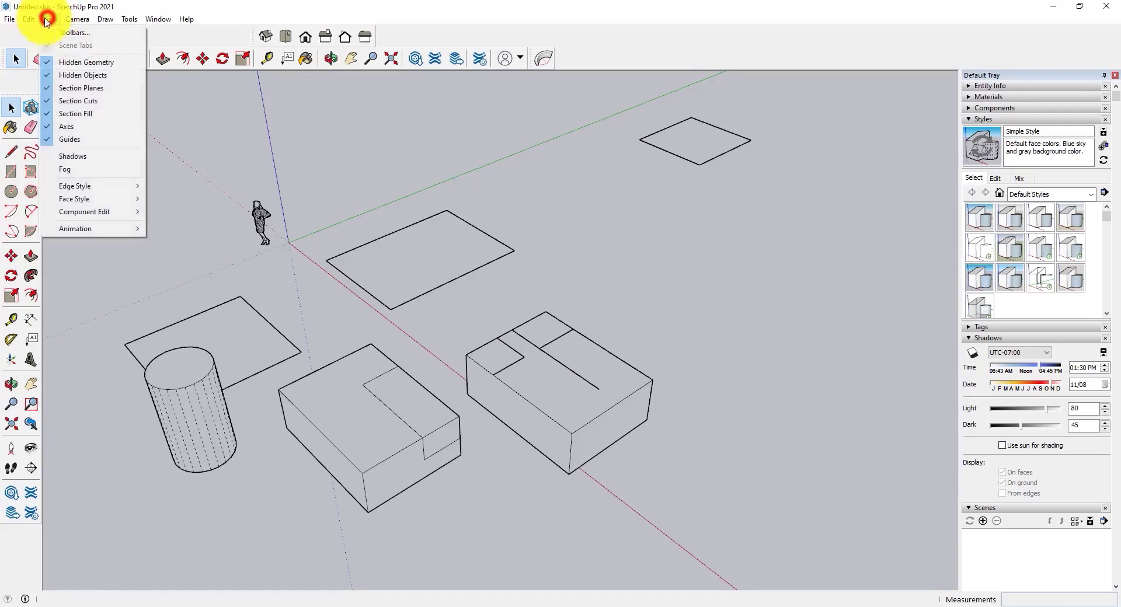
mouse_move(28, 18)
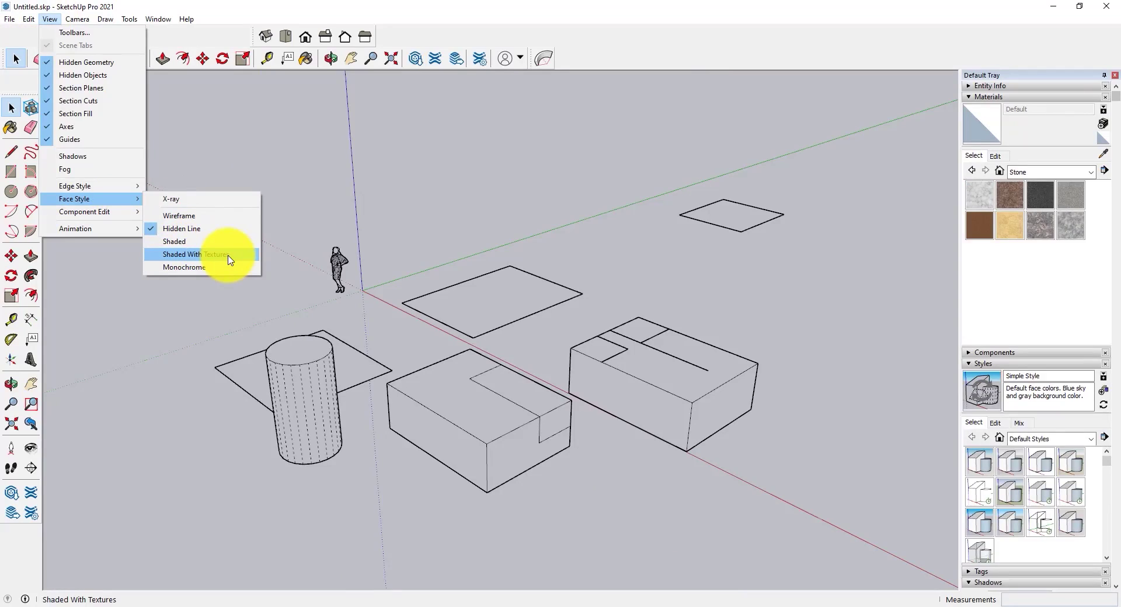
left_click(180, 241)
middle_click_drag(441, 361, 449, 275)
double_click(450, 276)
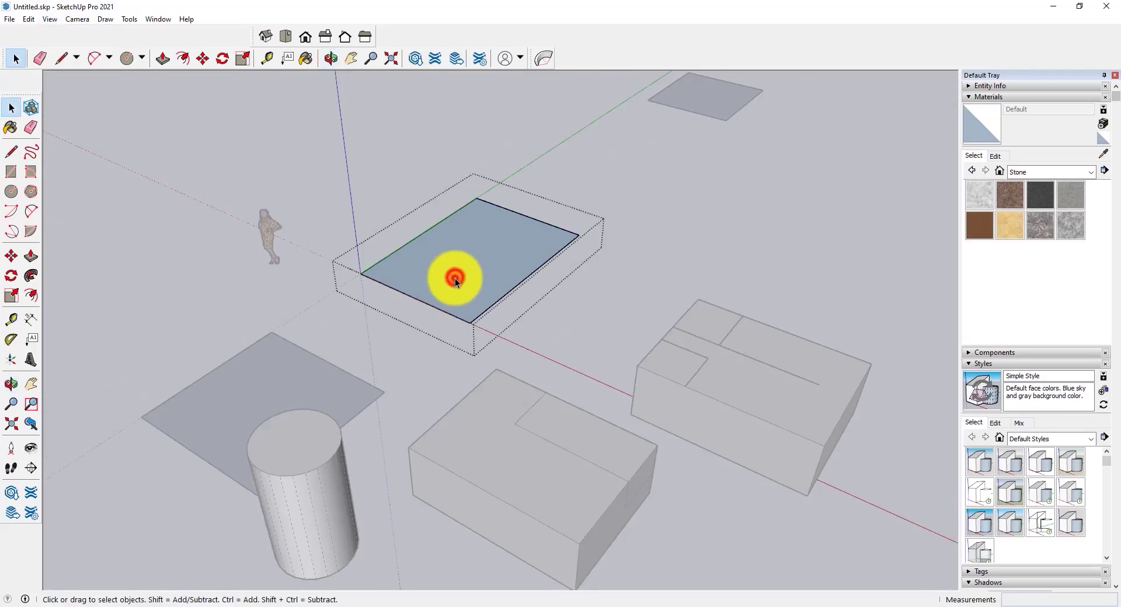
left_click(471, 251)
left_click(568, 331)
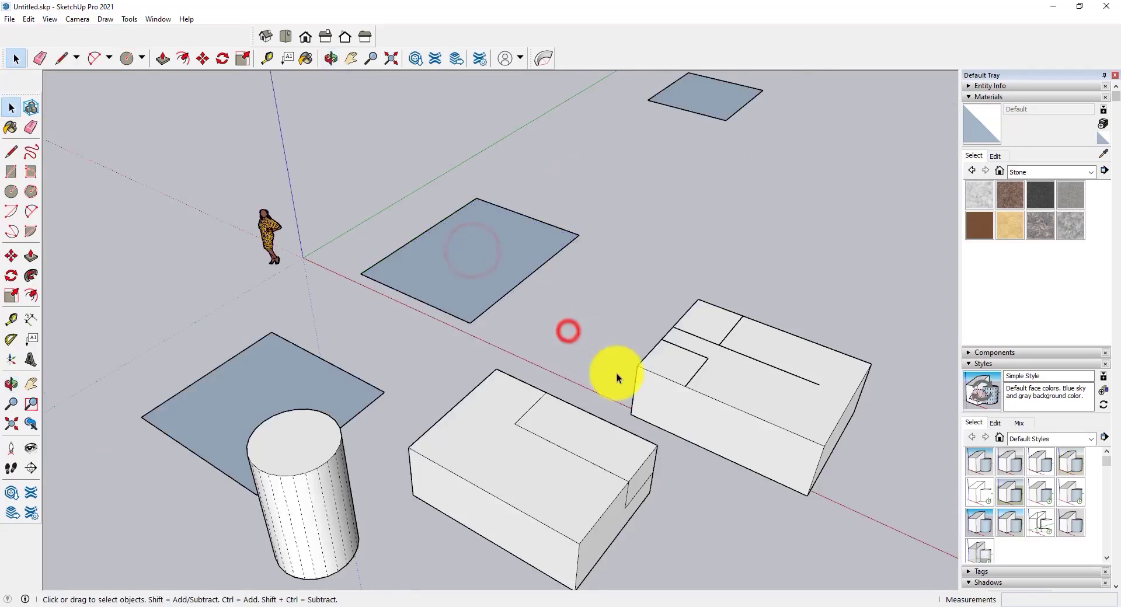
Paint both top faces of the box nearest the cylinder with the Granite Brown stone material
left_click(511, 467)
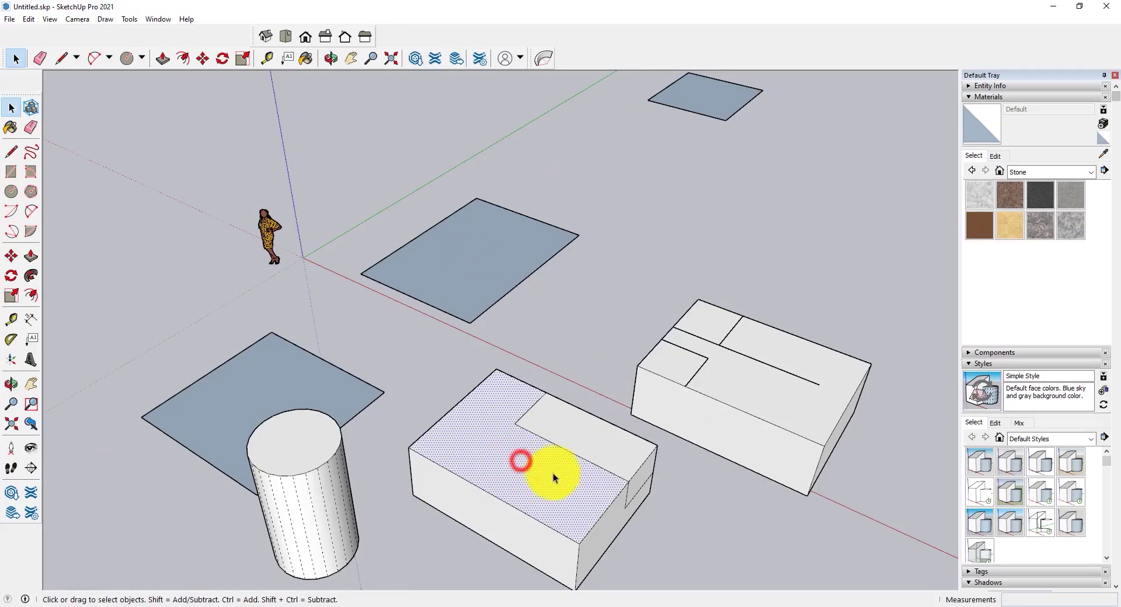
left_click(1001, 193)
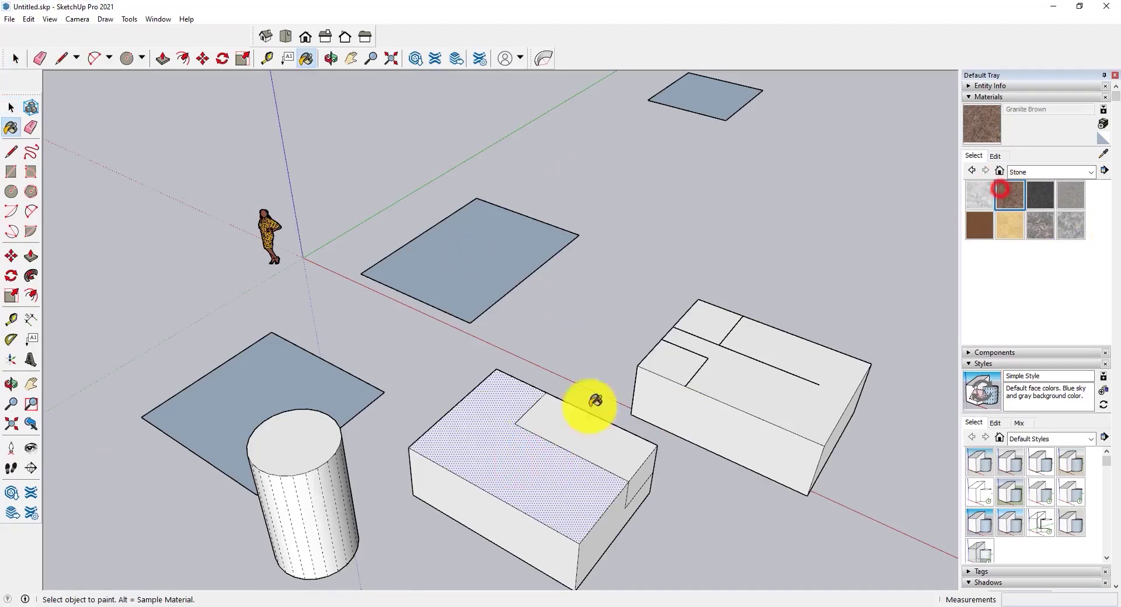
left_click(527, 454)
left_click(583, 431)
Paint the visible side faces of the box with the brown top, including the small divided one, with Granite Dark Gray
mouse_move(555, 453)
middle_mouse_down()
mouse_move(513, 439)
mouse_move(496, 416)
middle_mouse_up()
middle_click_drag(533, 575, 526, 495)
scroll(650, 516, "up", 2)
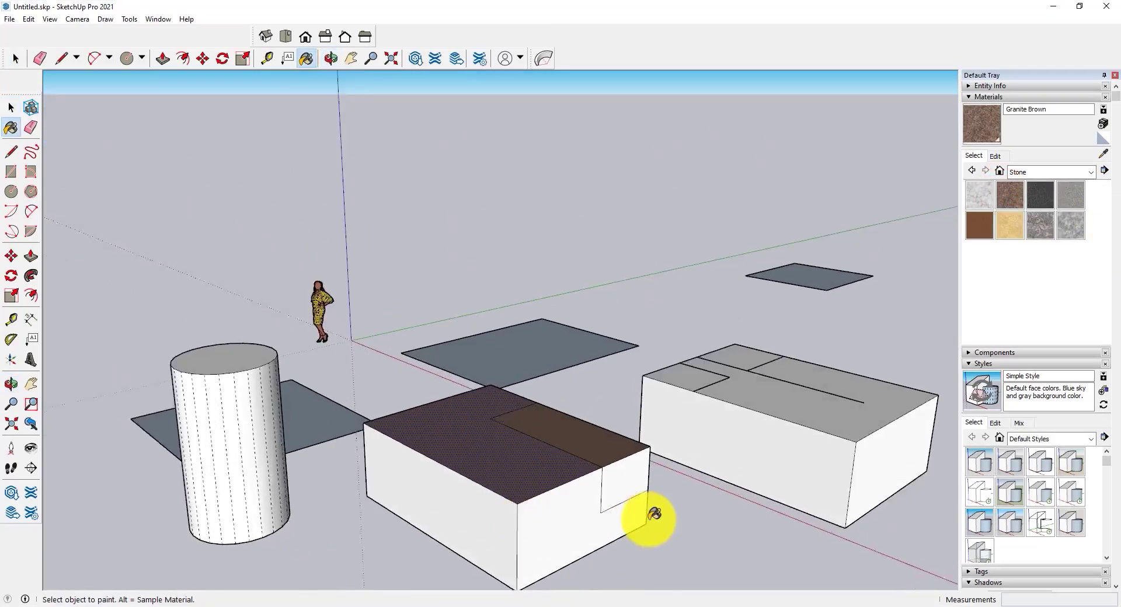
middle_click_drag(651, 516, 627, 292)
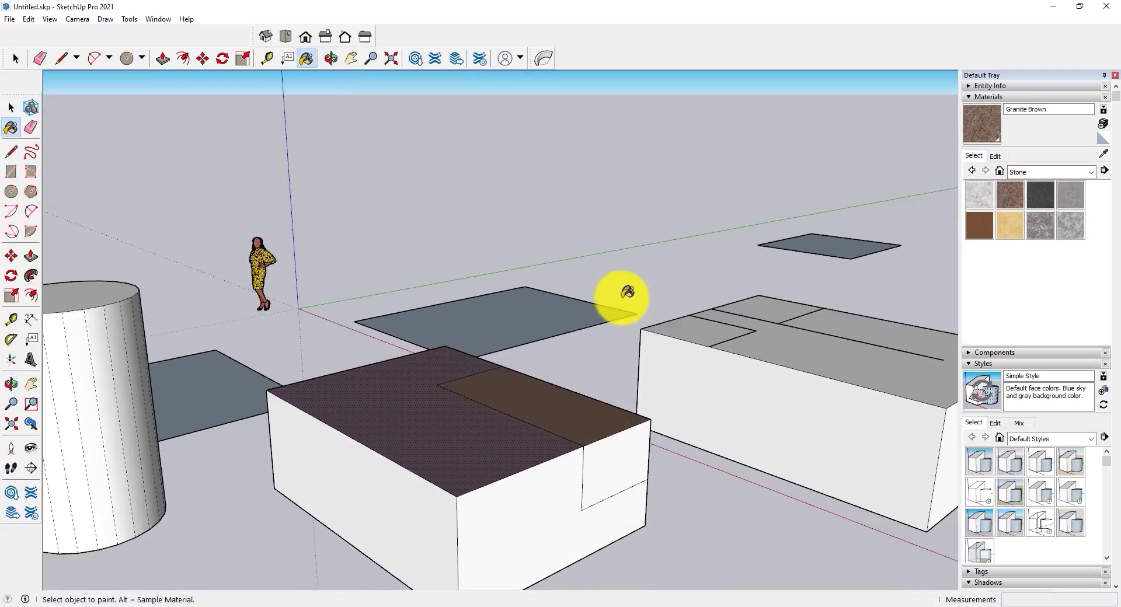
left_click(1036, 200)
left_click(495, 522)
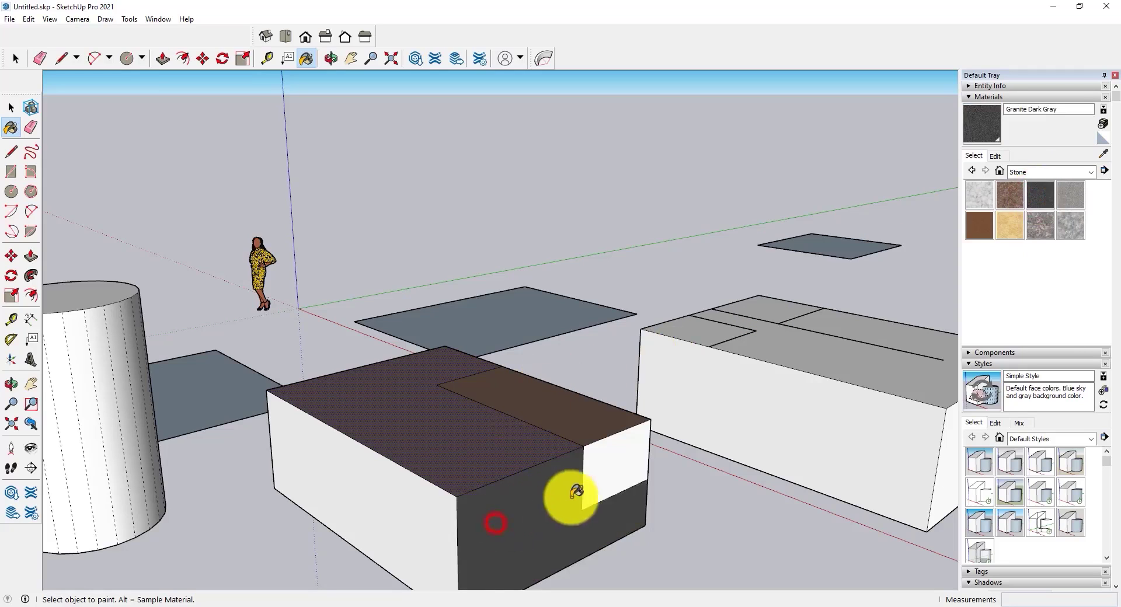
left_click(626, 470)
left_click(401, 500)
mouse_move(400, 500)
middle_mouse_down()
mouse_move(527, 513)
mouse_move(431, 533)
mouse_move(408, 502)
middle_mouse_up()
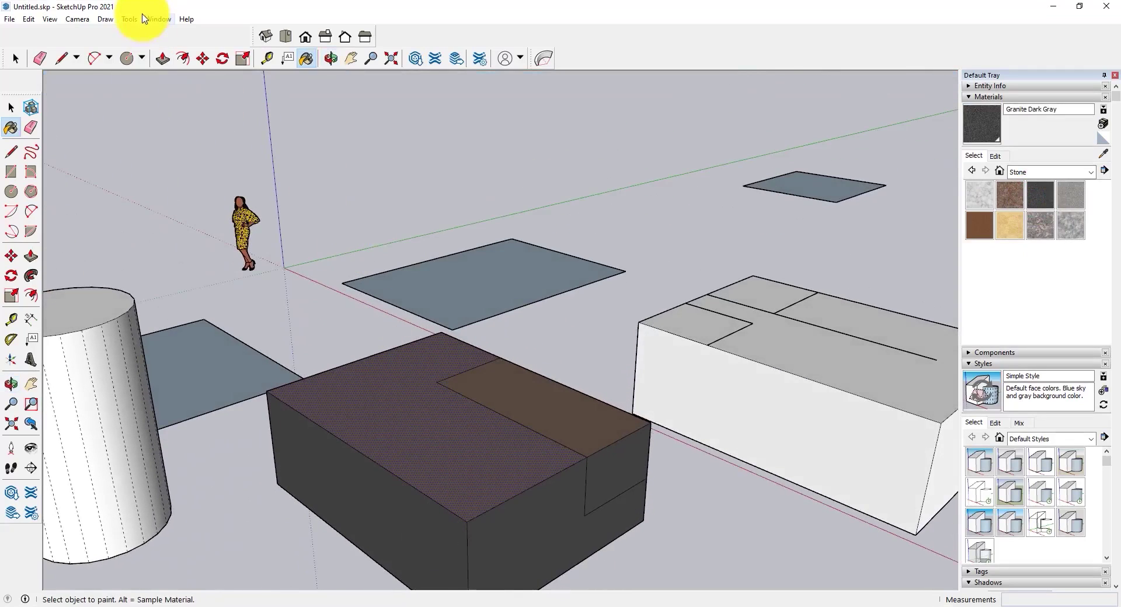
Set the face style to Shaded With Textures and examine the granite textures on the painted box
left_click(50, 20)
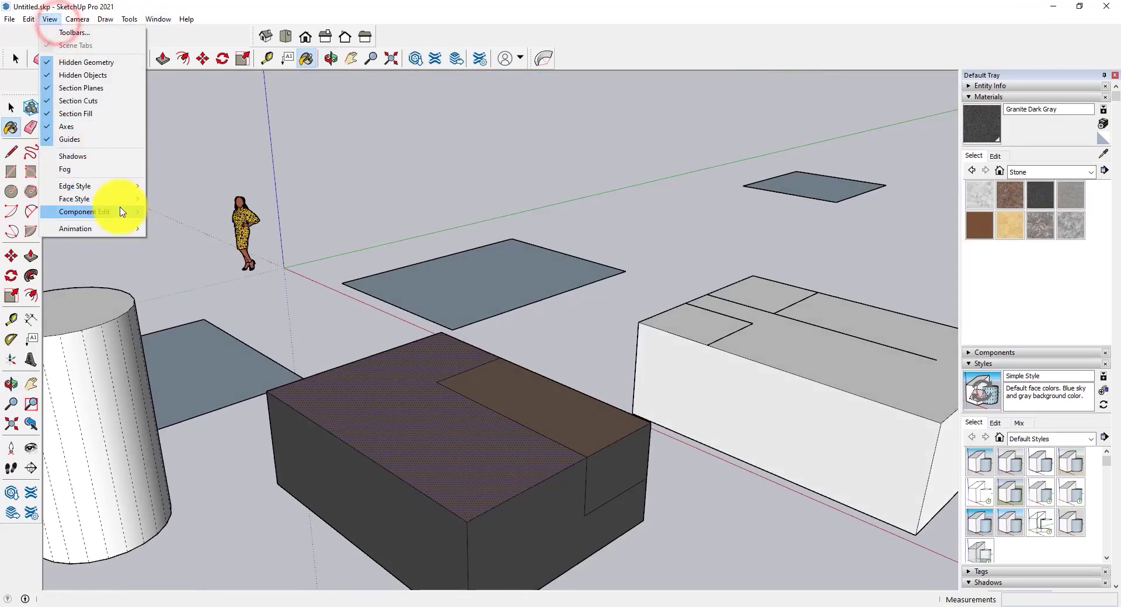
mouse_move(116, 199)
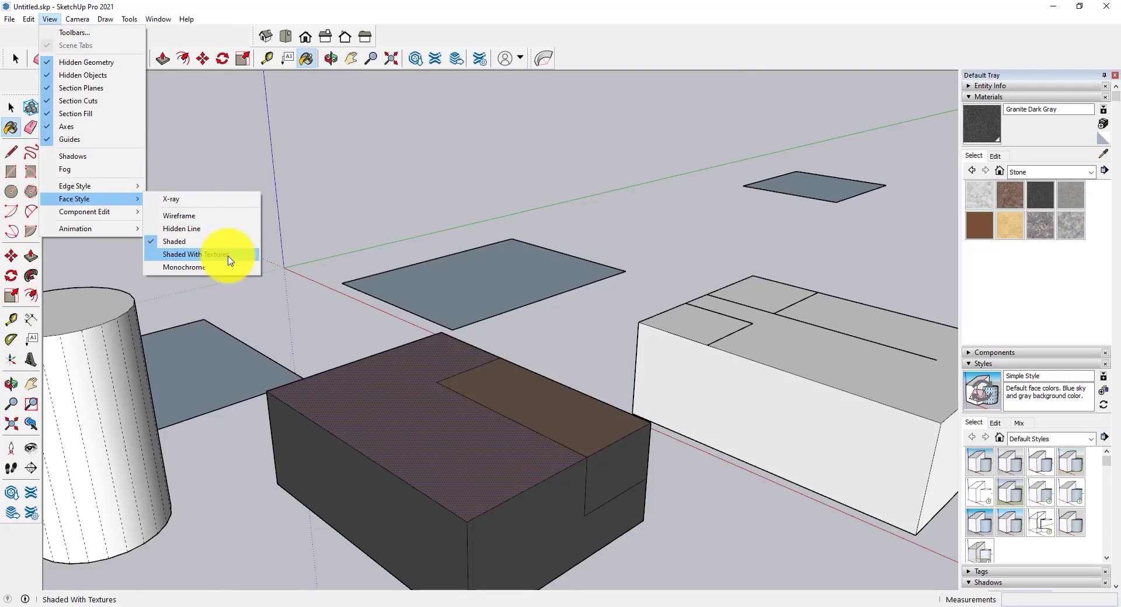
left_click(228, 255)
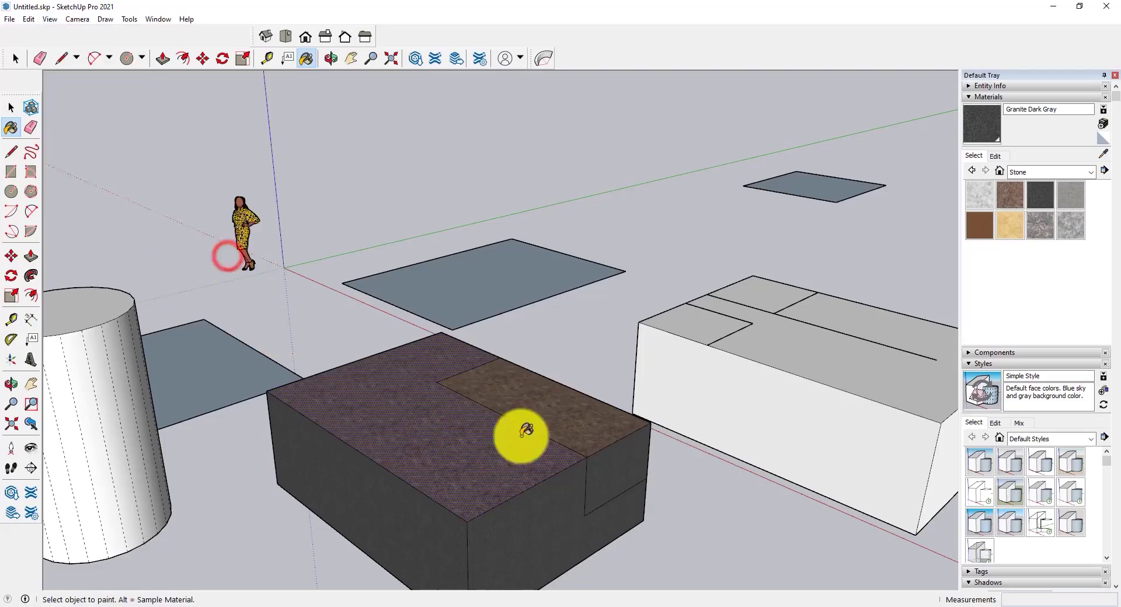
scroll(508, 500, "up", 6)
scroll(519, 502, "down", 6)
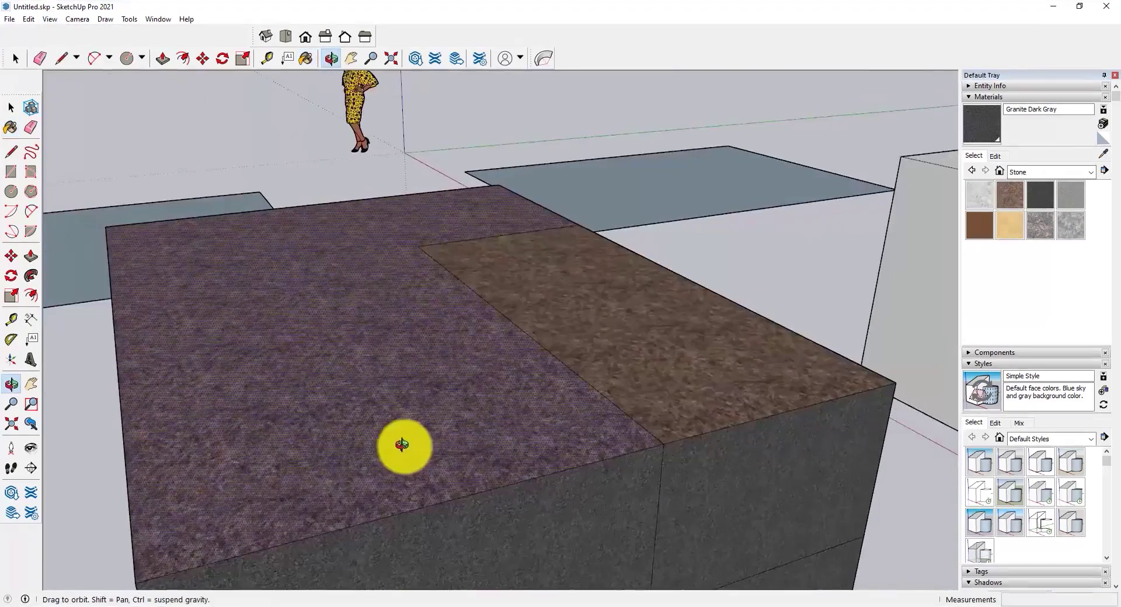
scroll(553, 285, "up", 2)
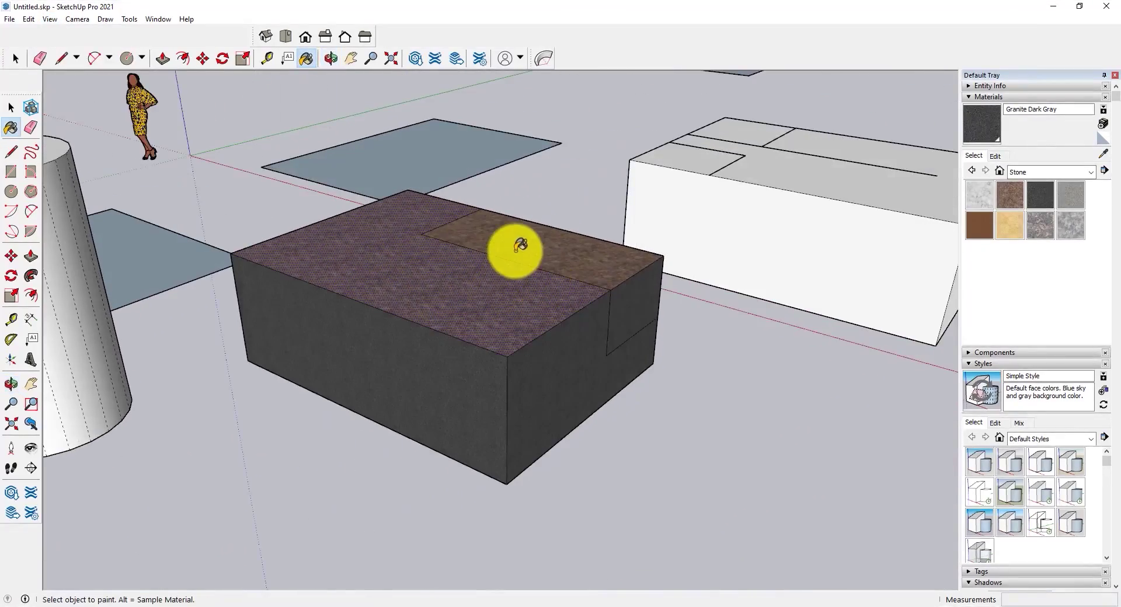
scroll(503, 292, "down", 3)
left_click(456, 247)
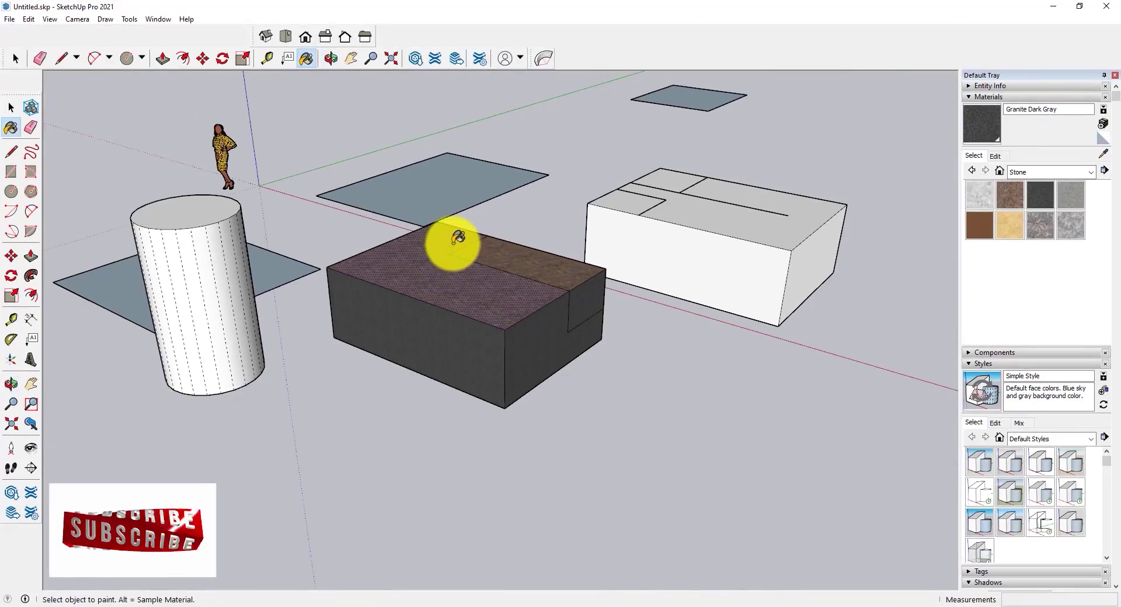
Set the face style to Monochrome
left_click(49, 19)
mouse_move(119, 218)
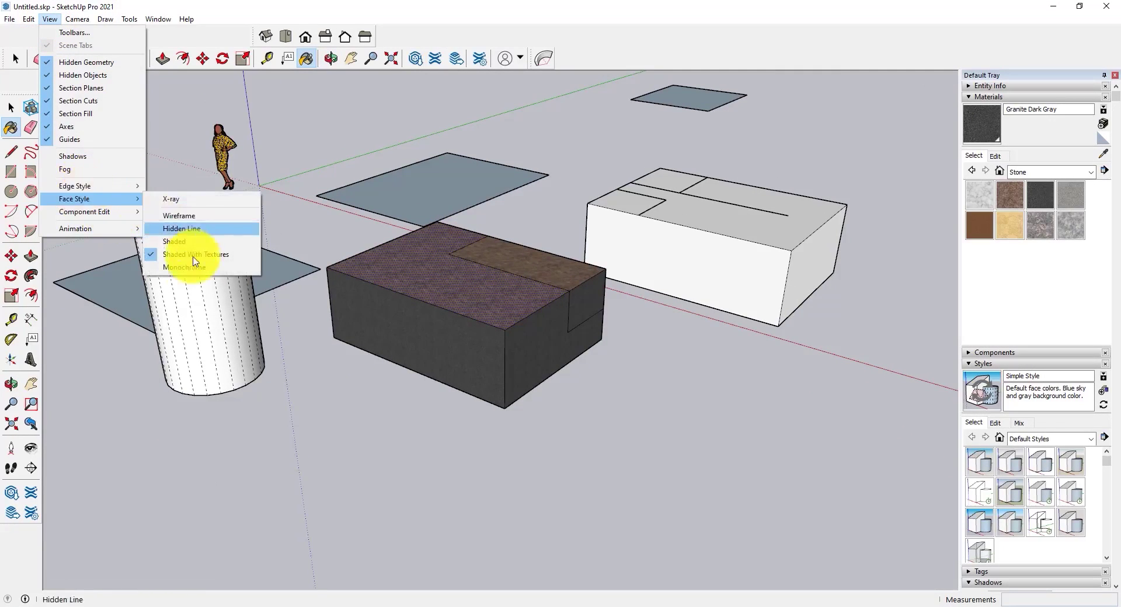
left_click(188, 268)
mouse_move(445, 308)
middle_mouse_down()
mouse_move(486, 339)
mouse_move(761, 368)
mouse_move(438, 300)
middle_mouse_up()
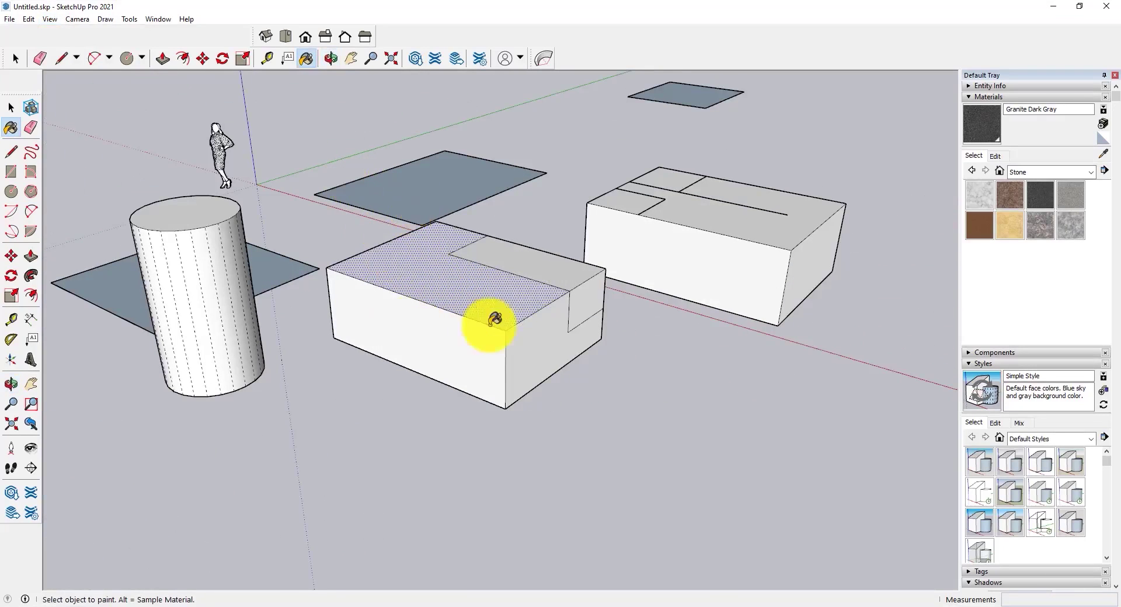
Set the face style back to Shaded With Textures and clear the selection of the box's top face
left_click(55, 20)
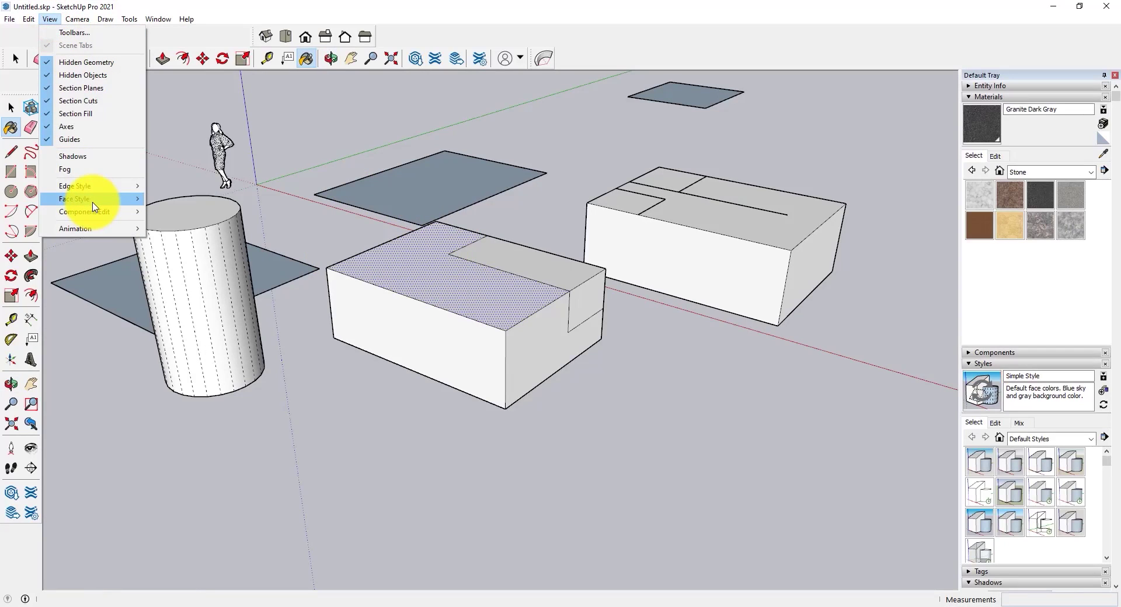
mouse_move(94, 204)
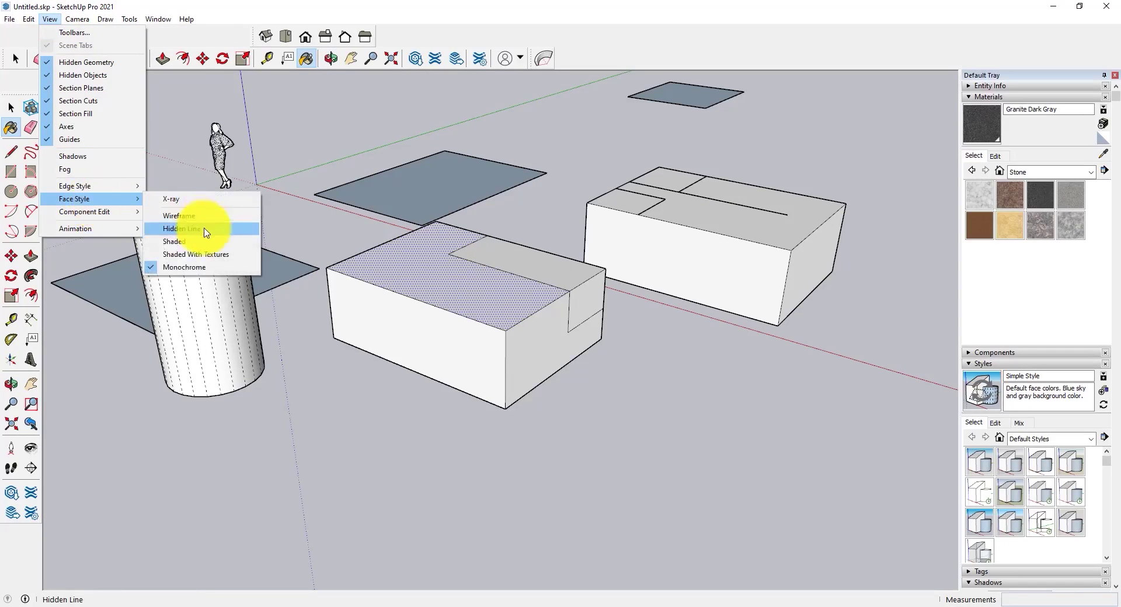
left_click(196, 254)
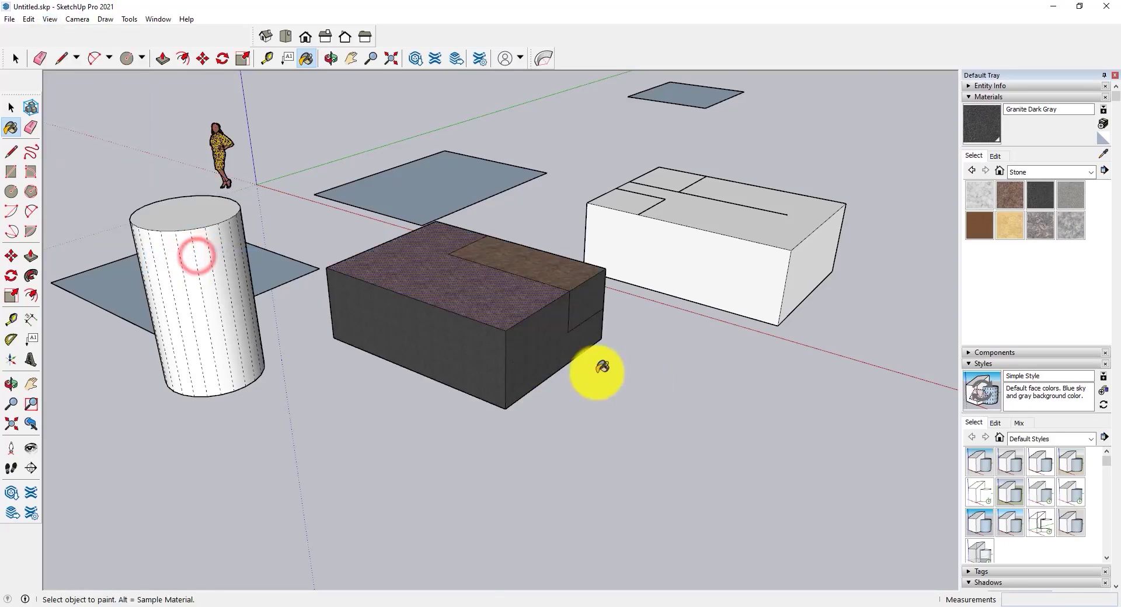
middle_click_drag(593, 370, 470, 378)
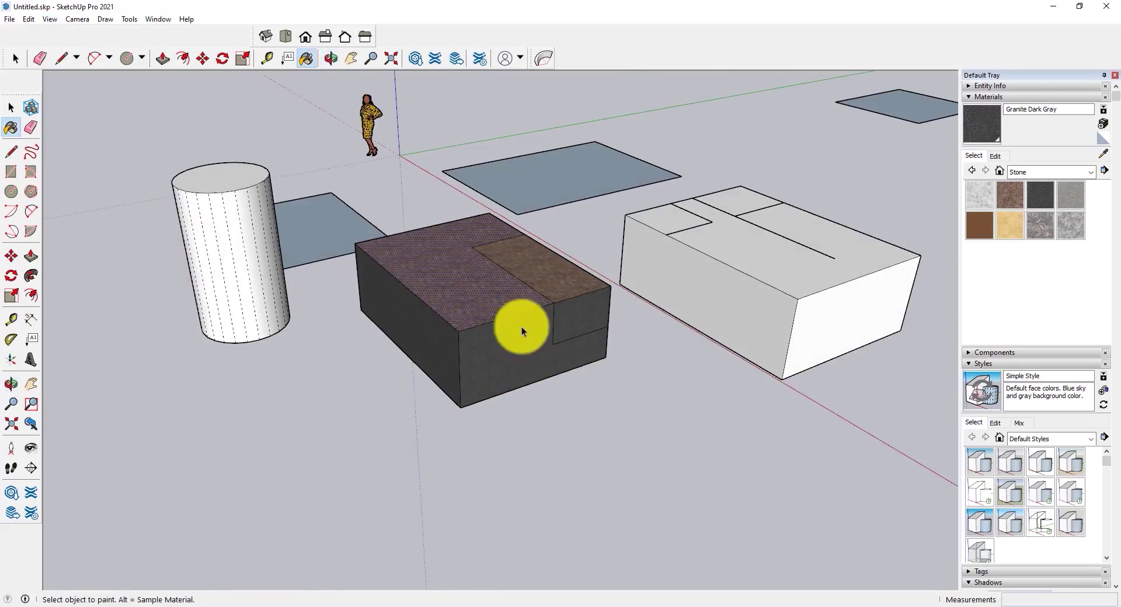
key("space")
left_click(514, 467)
Inspect the brown and dark gray granite textures on the painted box up close
scroll(511, 277, "up", 3)
middle_click_drag(510, 278, 657, 220)
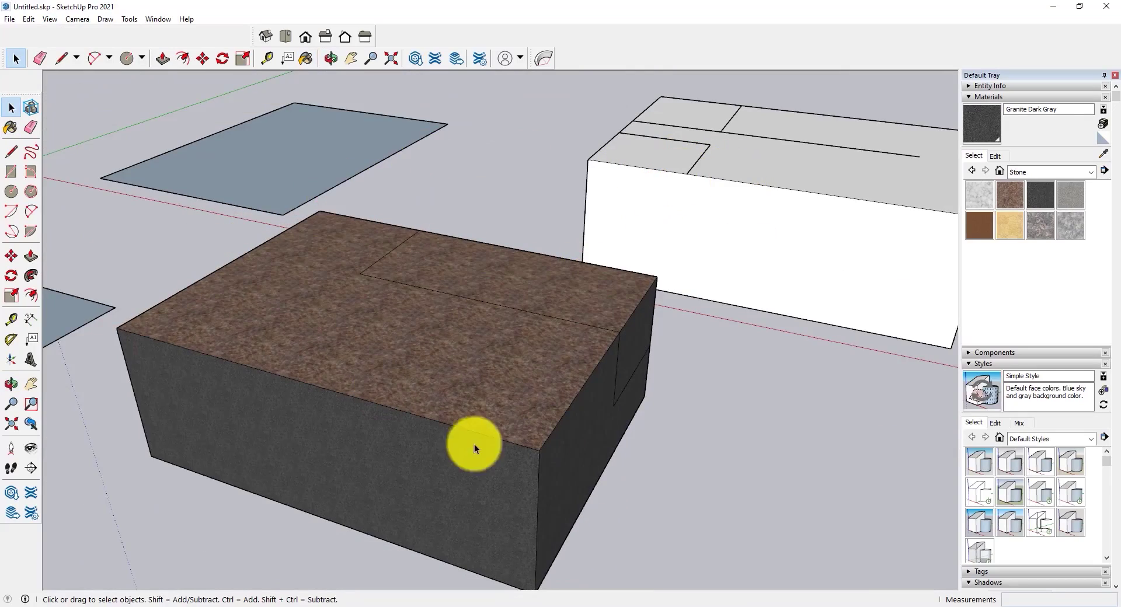
scroll(474, 444, "up", 3)
middle_click_drag(508, 435, 436, 366)
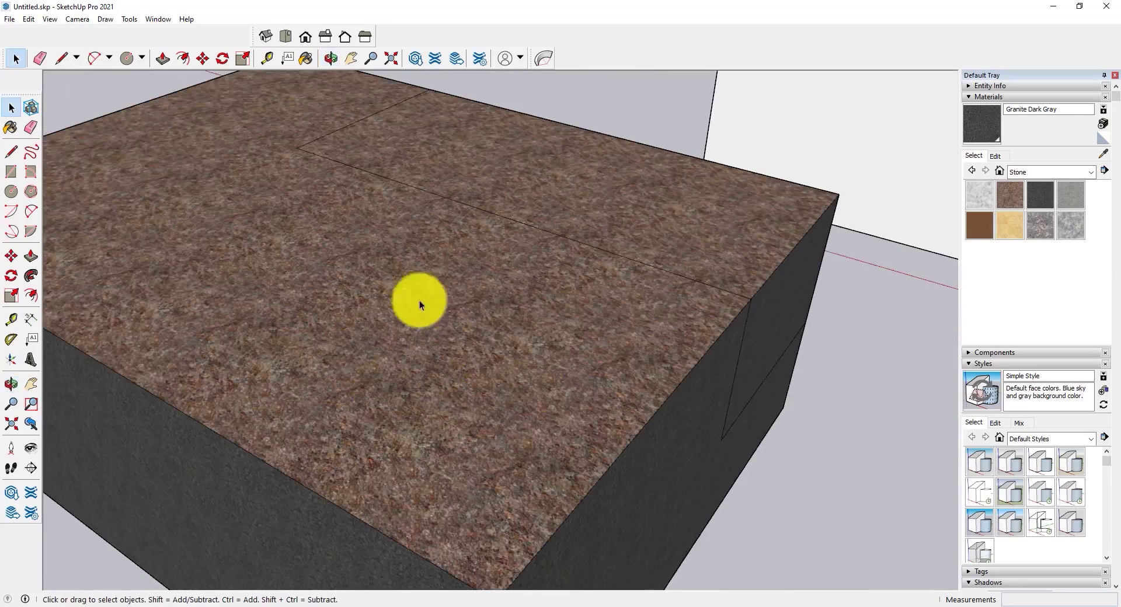
scroll(868, 294, "down", 5)
scroll(695, 298, "down", 3)
middle_click_drag(501, 300, 431, 307)
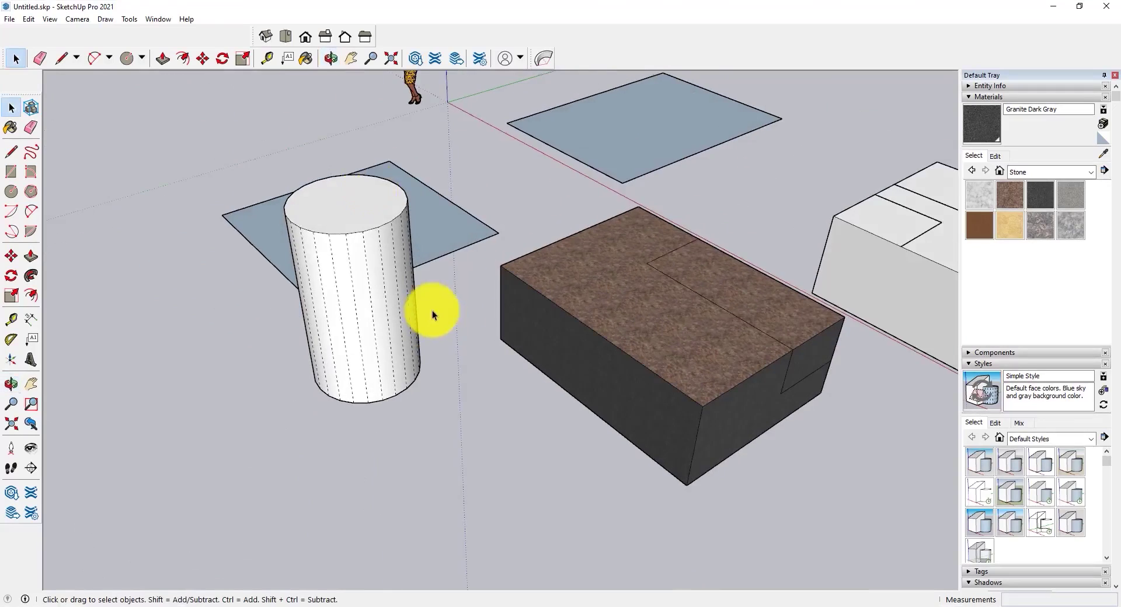
left_click(49, 19)
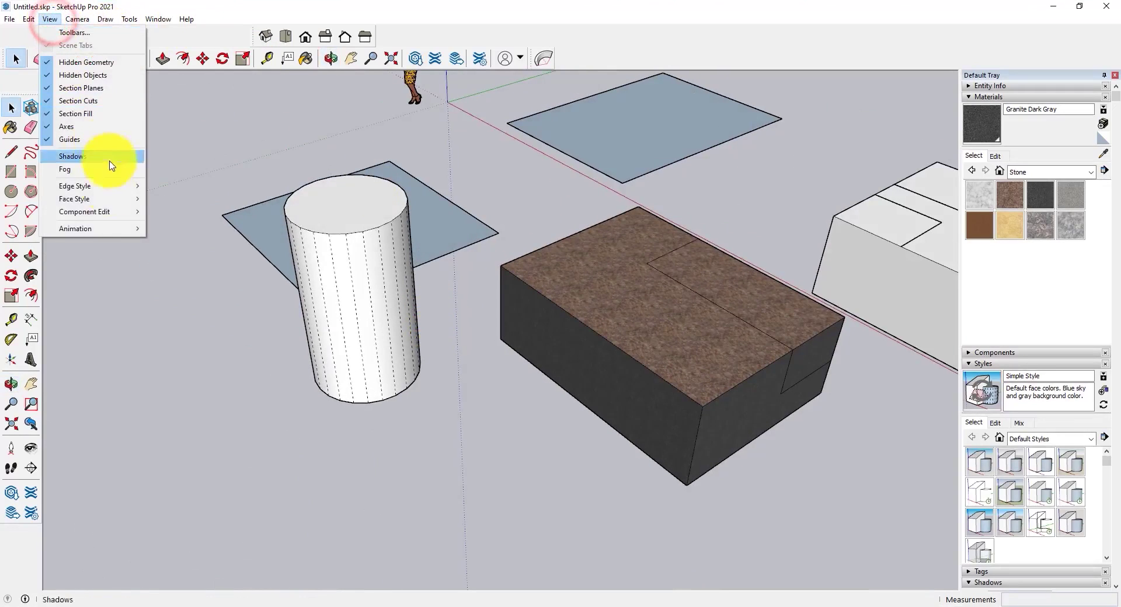
mouse_move(109, 218)
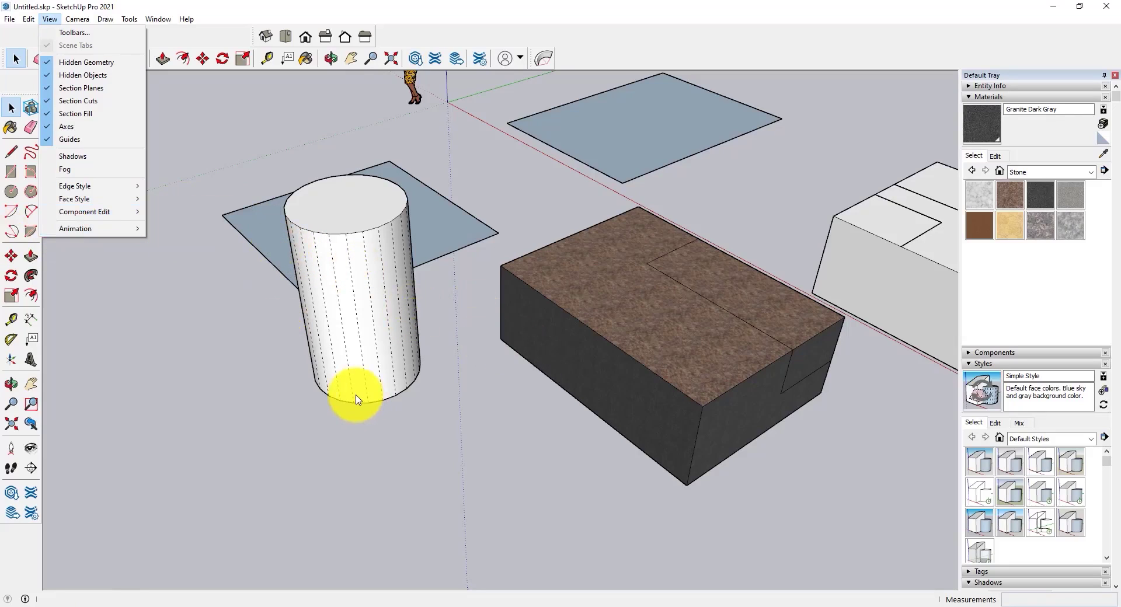
left_click(357, 291)
Copy the unpainted white box component with the Move tool to open ground beyond the original
scroll(262, 312, "down", 5)
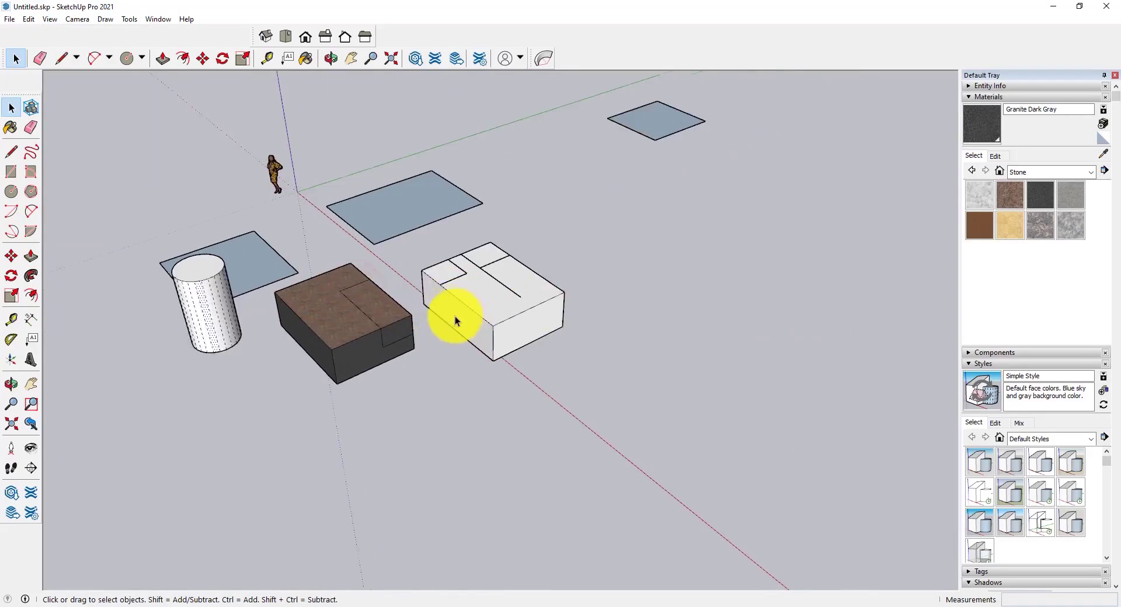
scroll(492, 289, "up", 5)
left_click(492, 286)
middle_click_drag(383, 310, 514, 334)
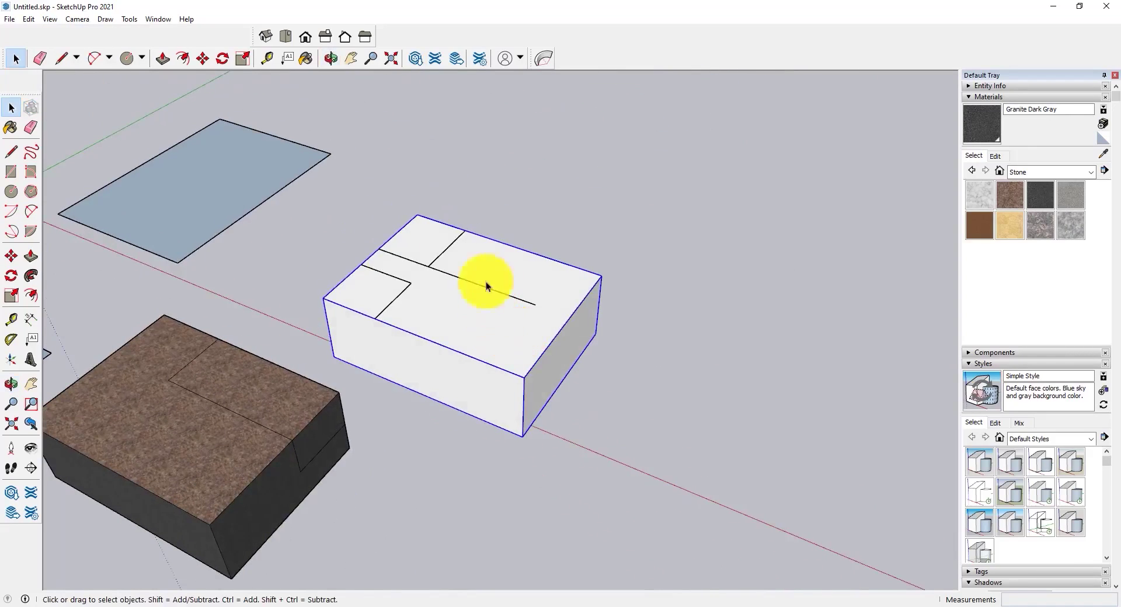
key("m")
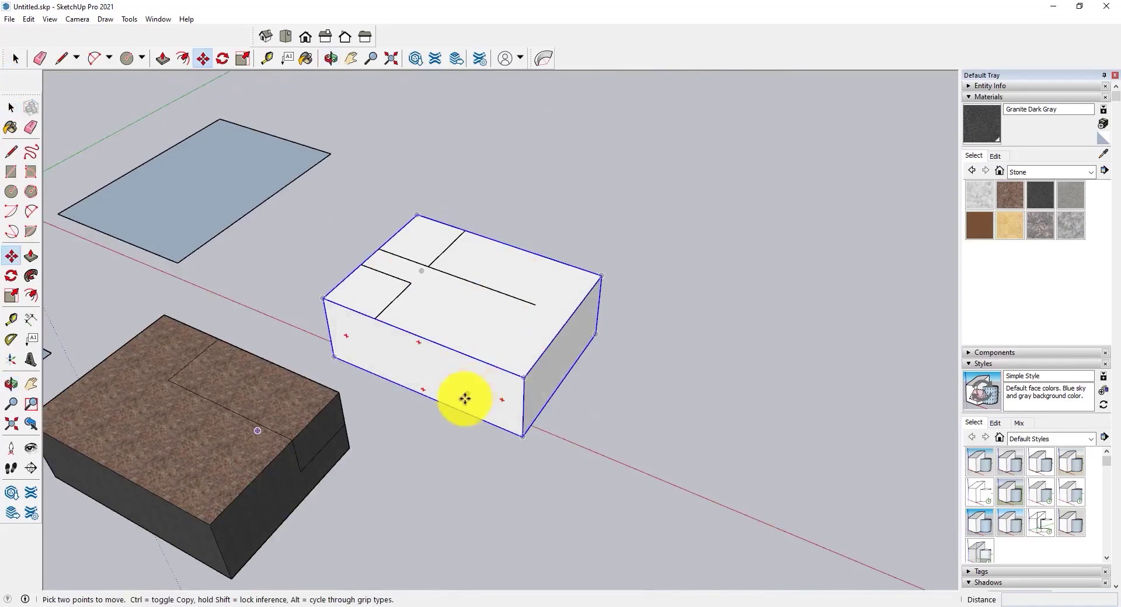
scroll(477, 457, "down", 5)
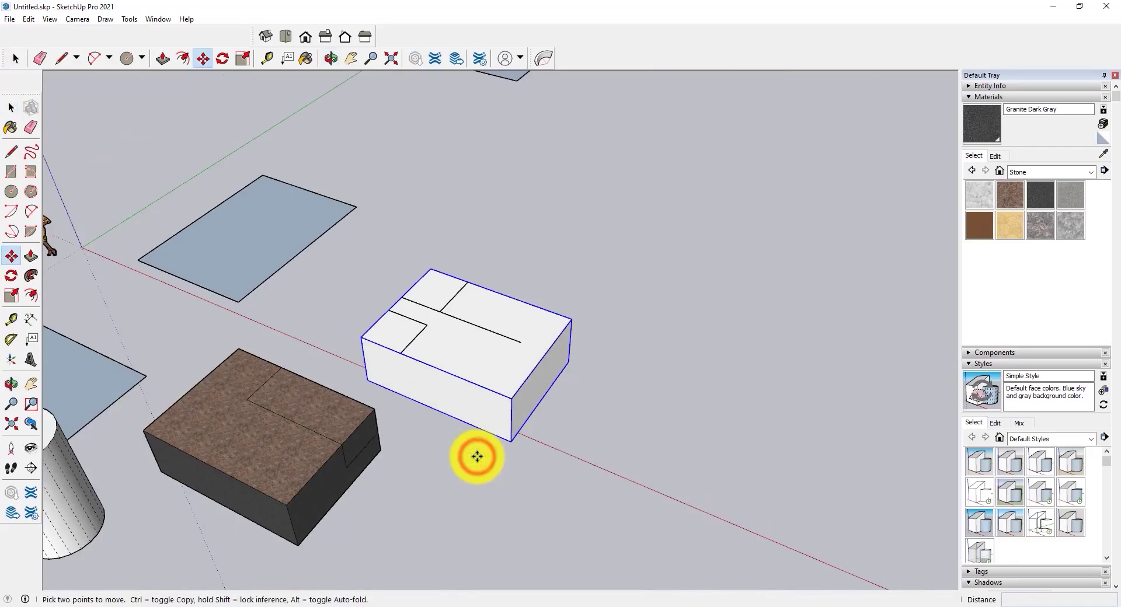
key("ctrl")
left_click(476, 456)
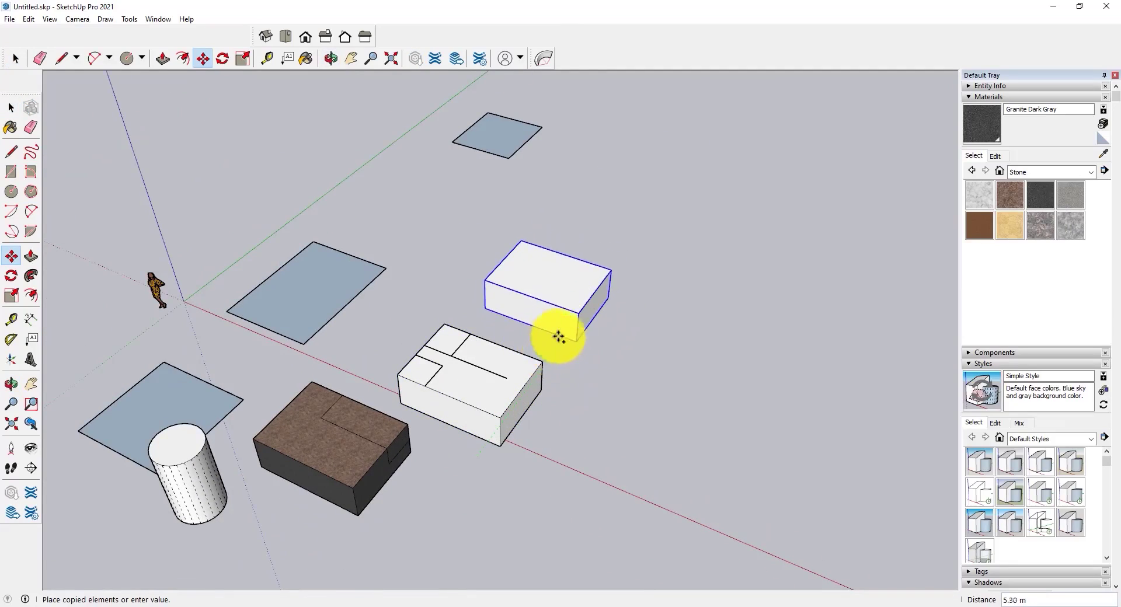
left_click(564, 330)
Make two more copies of the white box, placed about 7.80 m and 6.75 m from the box each one is copied from
key("ctrl")
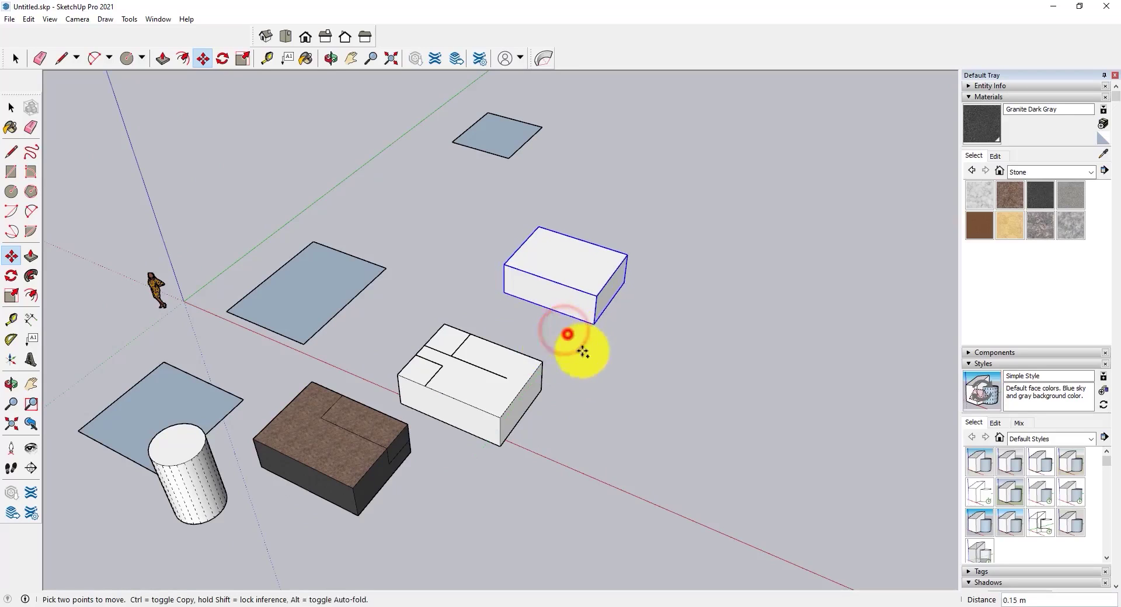
left_click(566, 335)
left_click(677, 504)
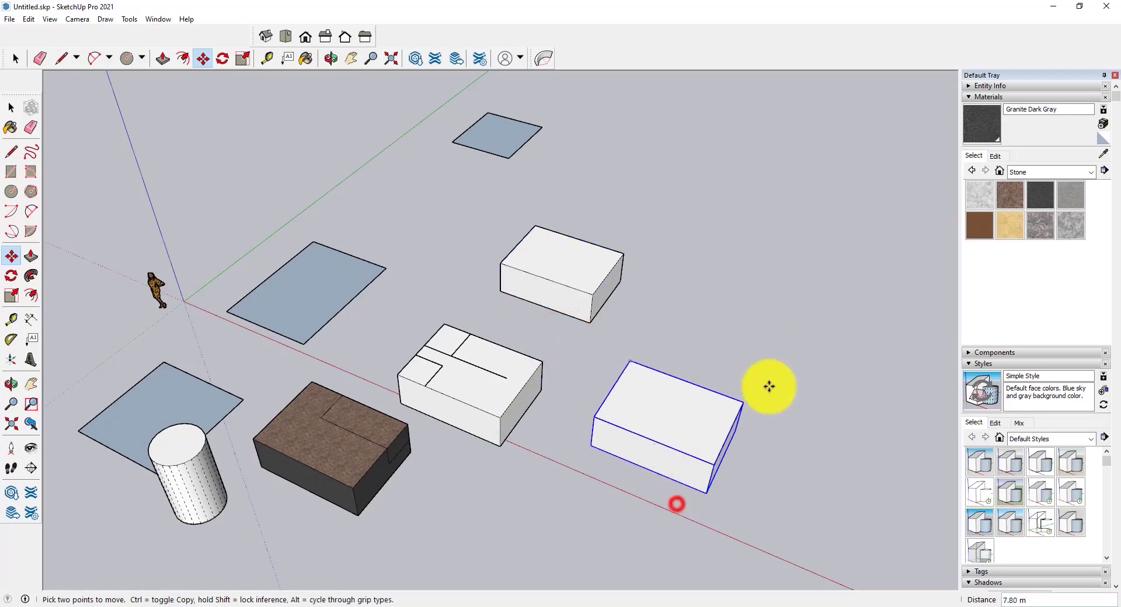
left_click(701, 495)
key("ctrl")
left_click(790, 358)
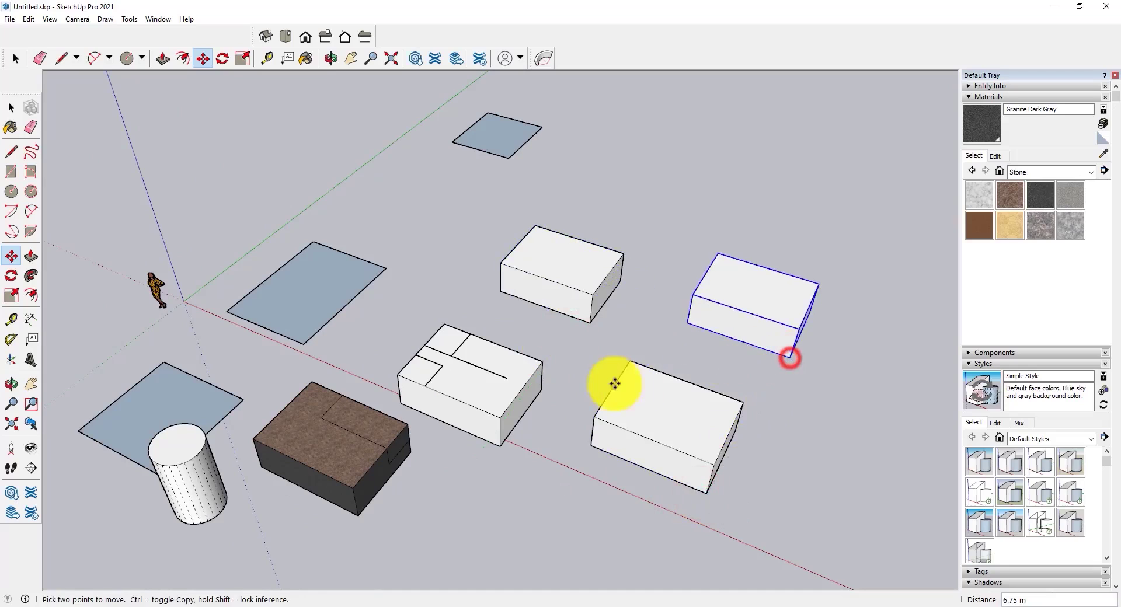
key("space")
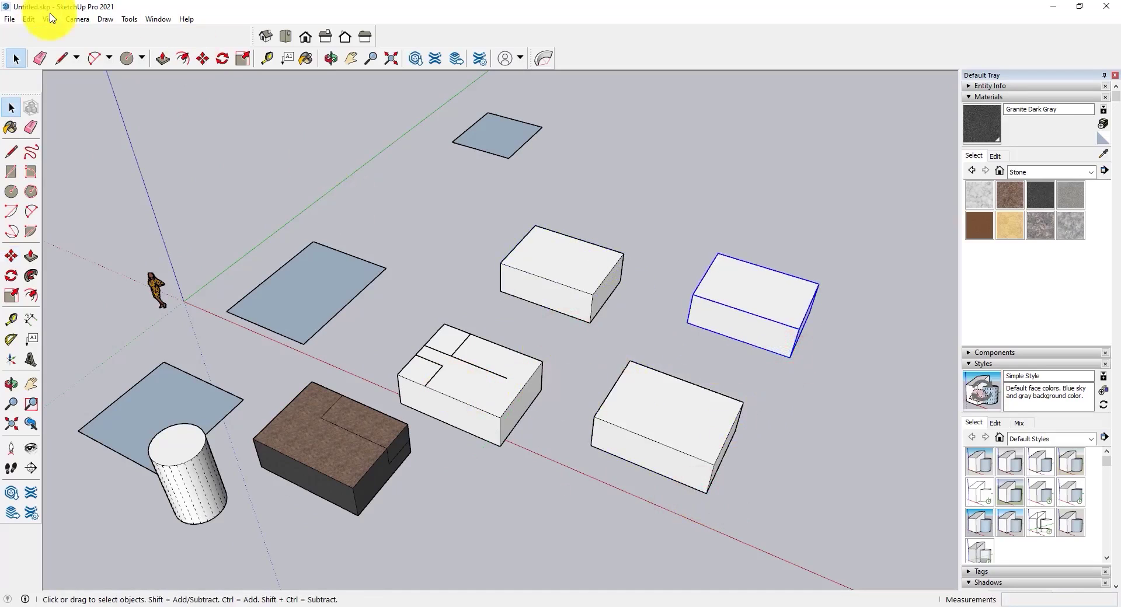
Open the copied box nearest the red axis for component editing and examine how the other objects are displayed
triple_click(653, 419)
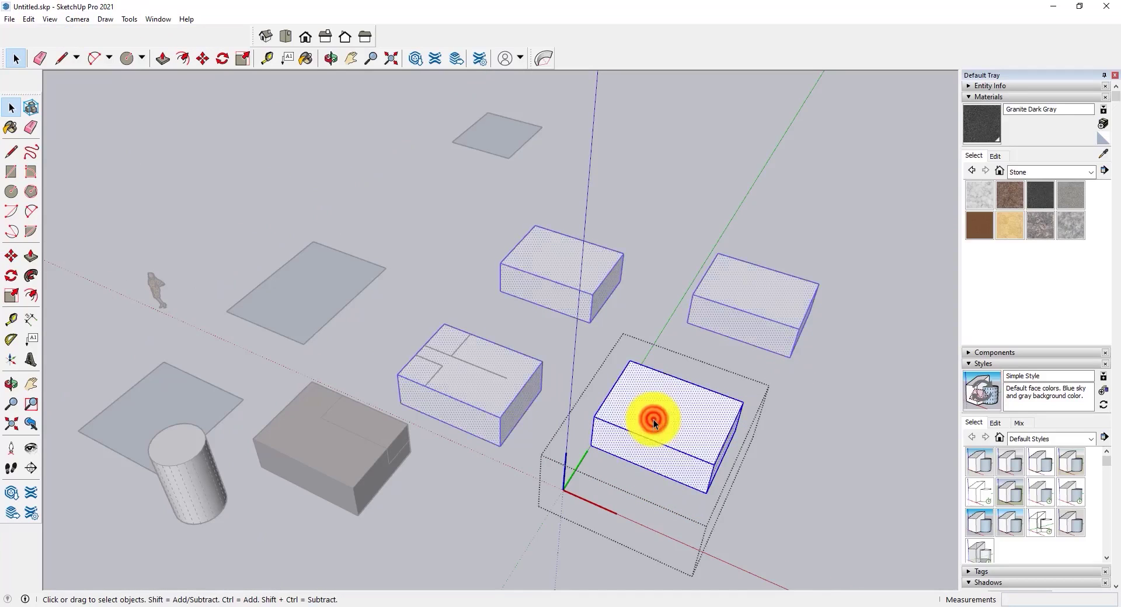
key("Escape")
triple_click(668, 394)
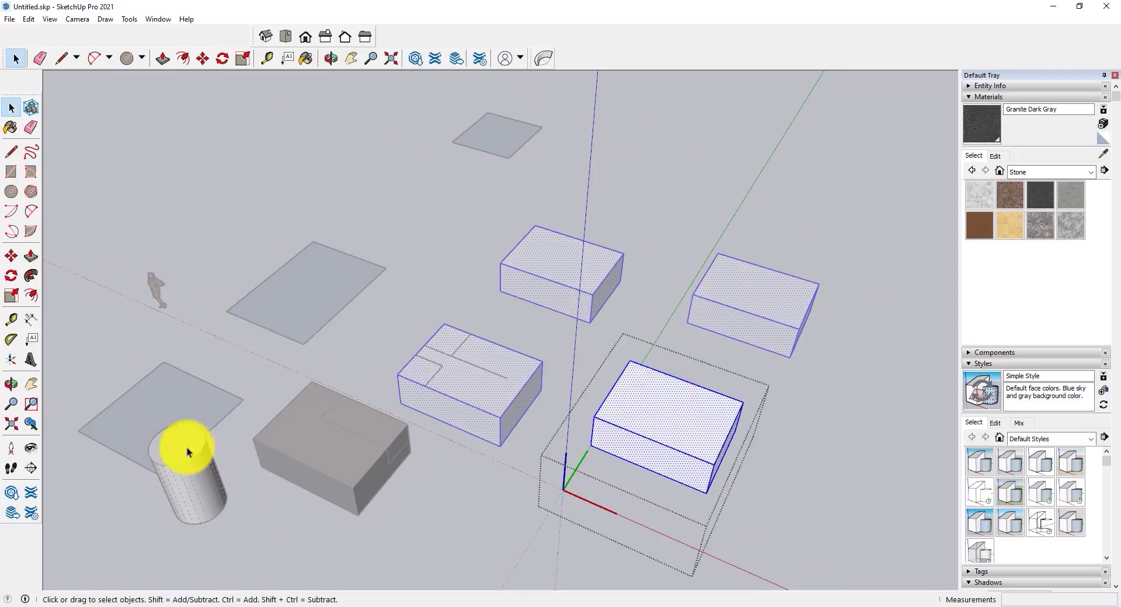
middle_click_drag(311, 478, 298, 351)
middle_click_drag(419, 383, 385, 355)
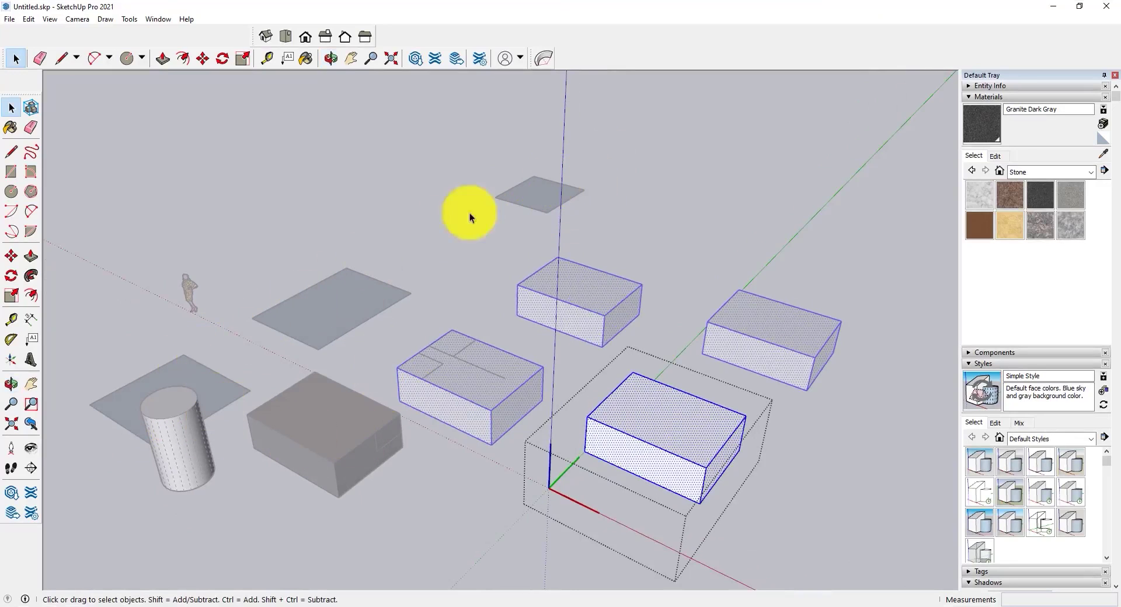
middle_click_drag(538, 374, 446, 367)
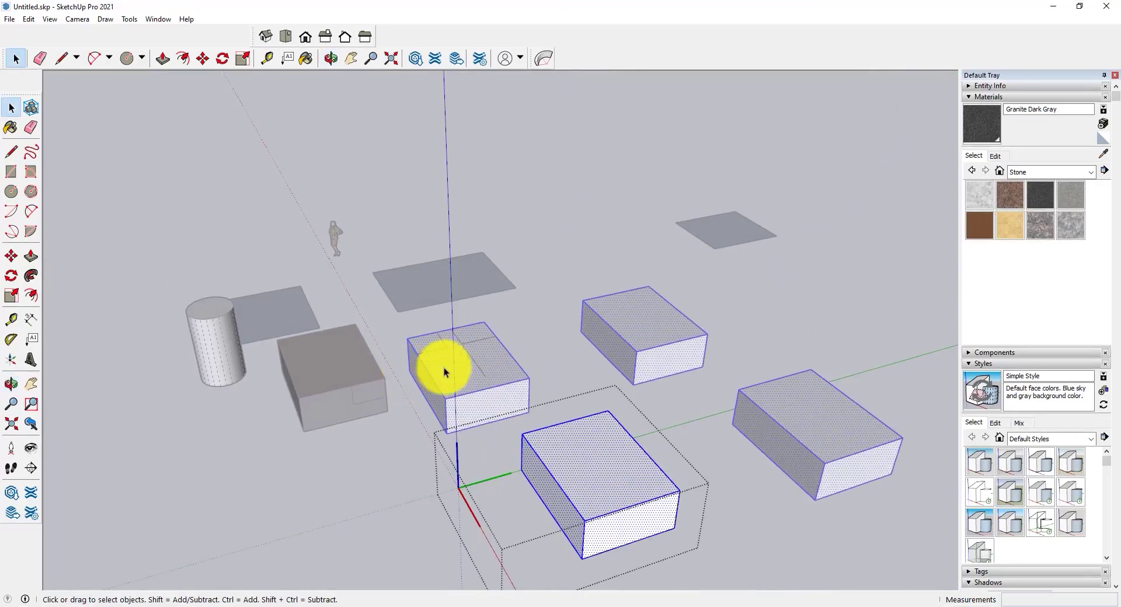
Open the original white box beside the painted box for editing and inspect the surrounding objects up close
double_click(446, 366)
scroll(352, 367, "up", 3)
scroll(570, 357, "up", 2)
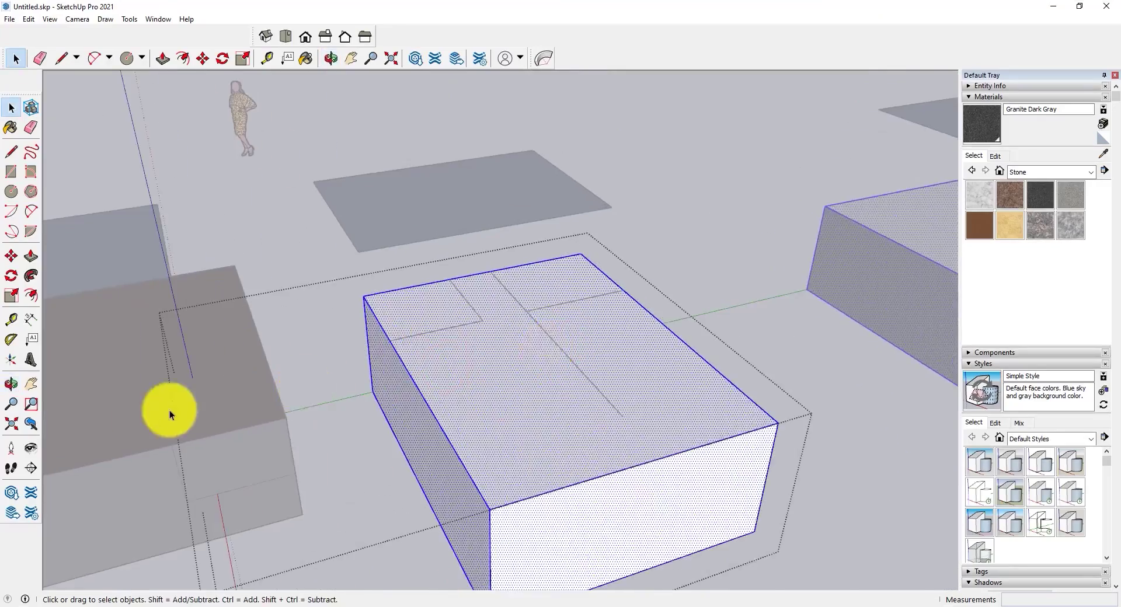
scroll(167, 412, "up", 2)
middle_click_drag(218, 405, 497, 280)
Turn on Hide Rest Of Model for component editing, view the isolated box components, and leave the component
left_click(50, 19)
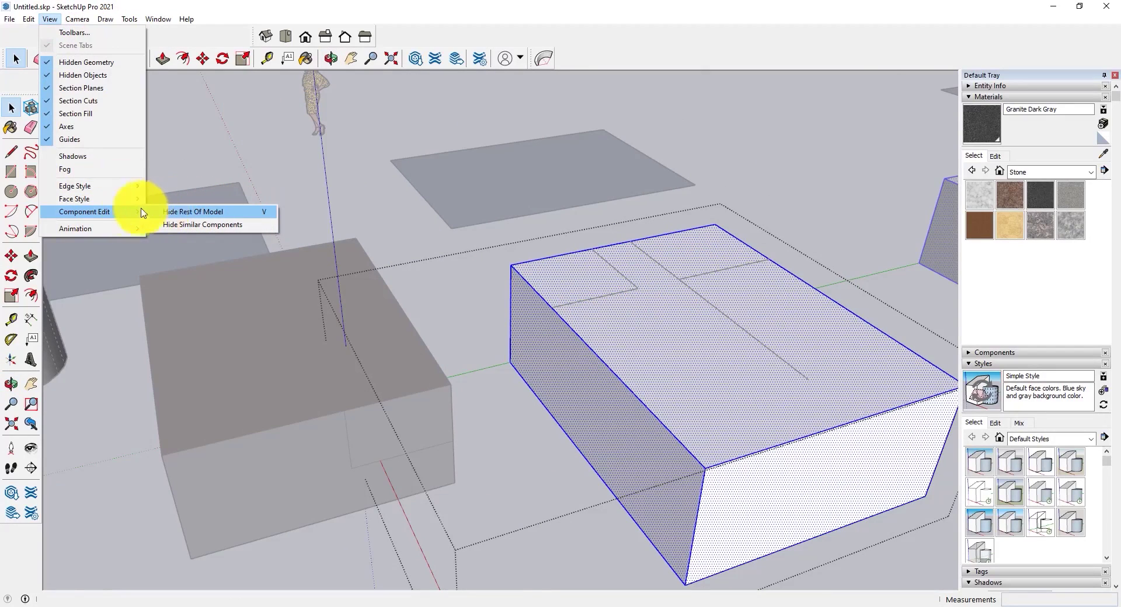
left_click(209, 214)
middle_click_drag(594, 380, 514, 271)
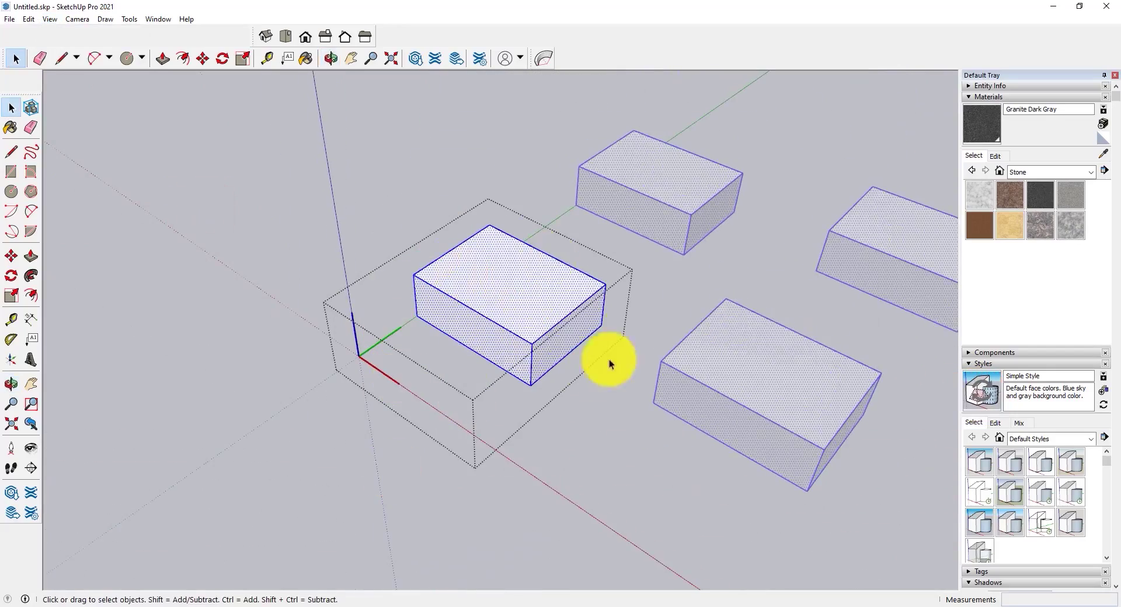
scroll(339, 492, "down", 4)
middle_click_drag(296, 499, 639, 334)
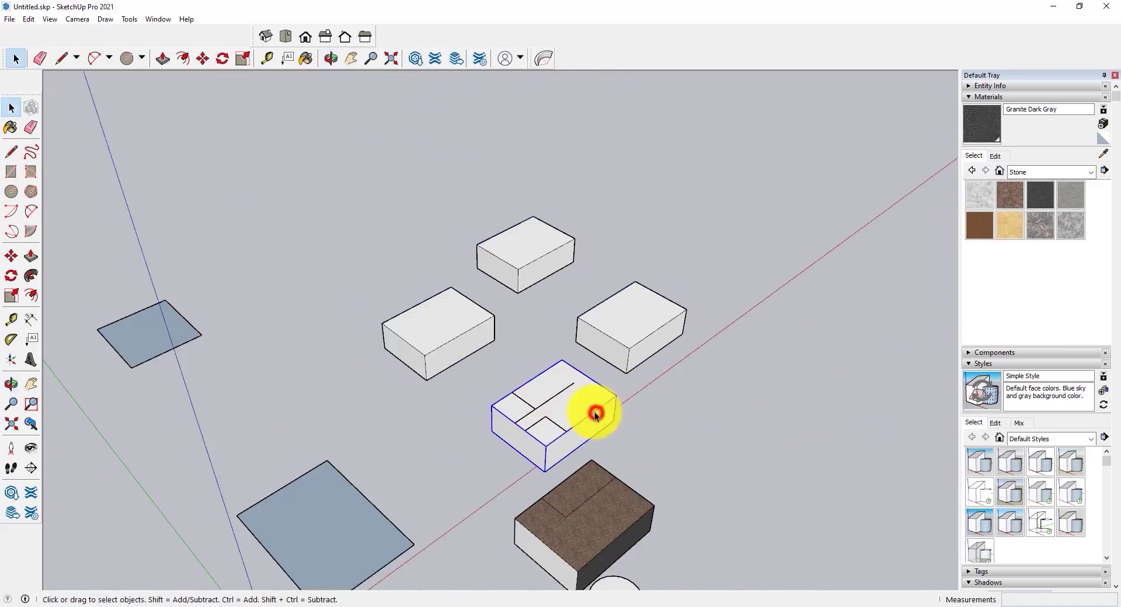
Reopen the original white box for editing to check the Hide Rest Of Model display, and exit the component
scroll(589, 411, "up", 4)
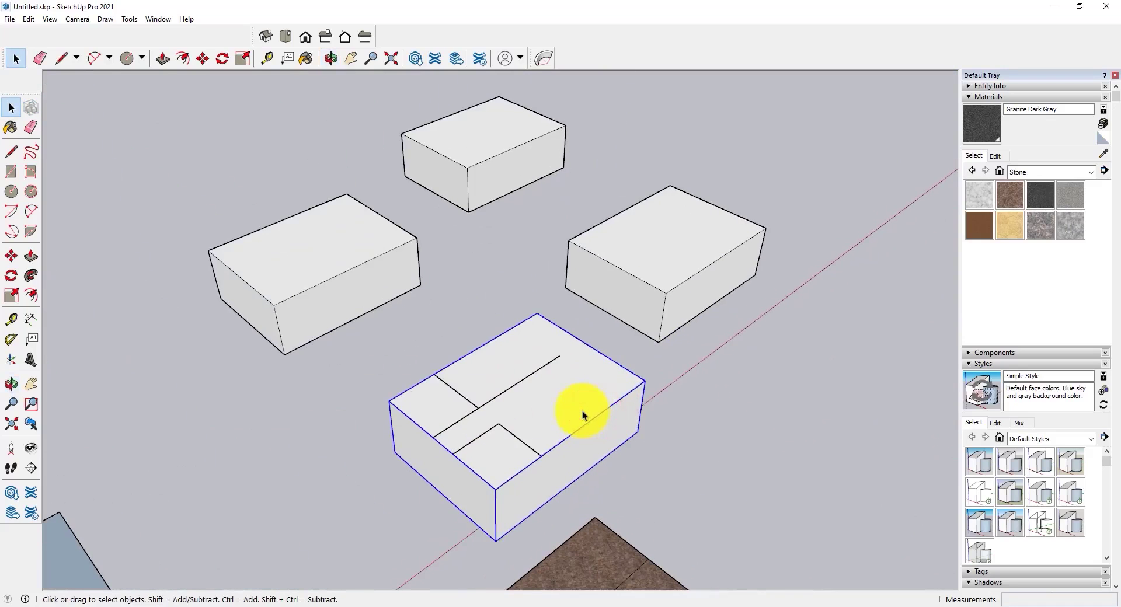
scroll(582, 411, "down", 2)
double_click(569, 391)
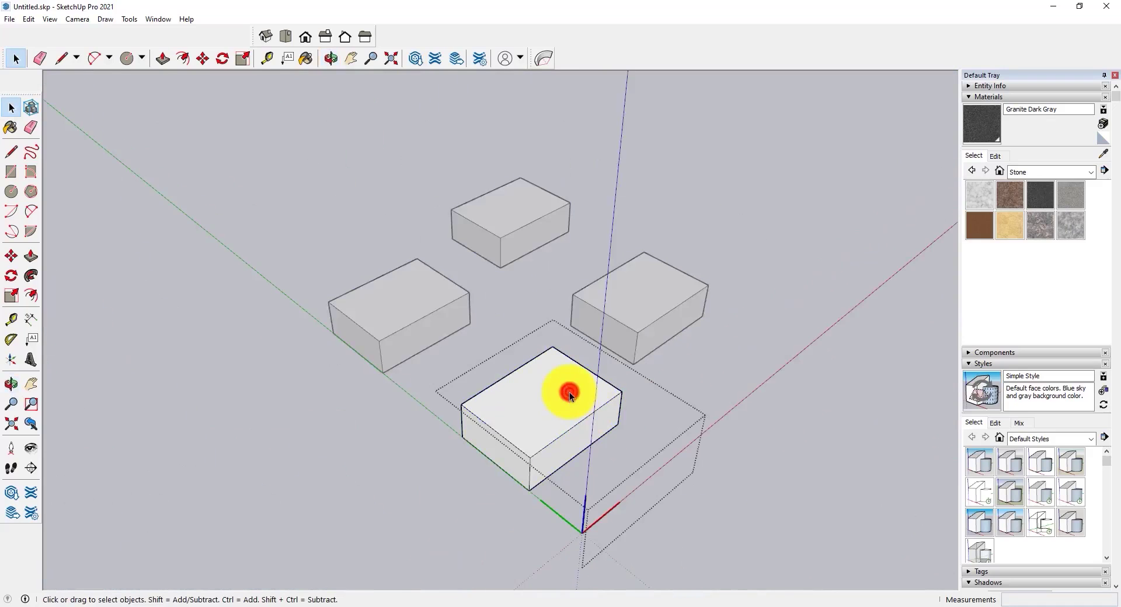
key("Escape")
Move the original white box about 5.75 m so that it partly overlaps one of its copies
left_click(545, 421)
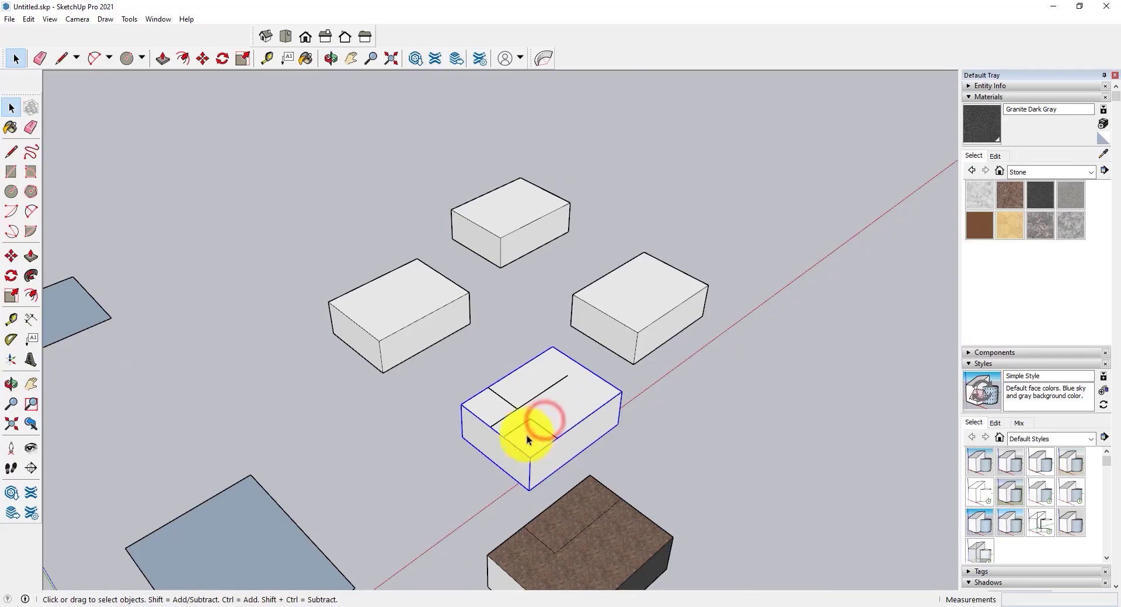
key("m")
left_click(488, 463)
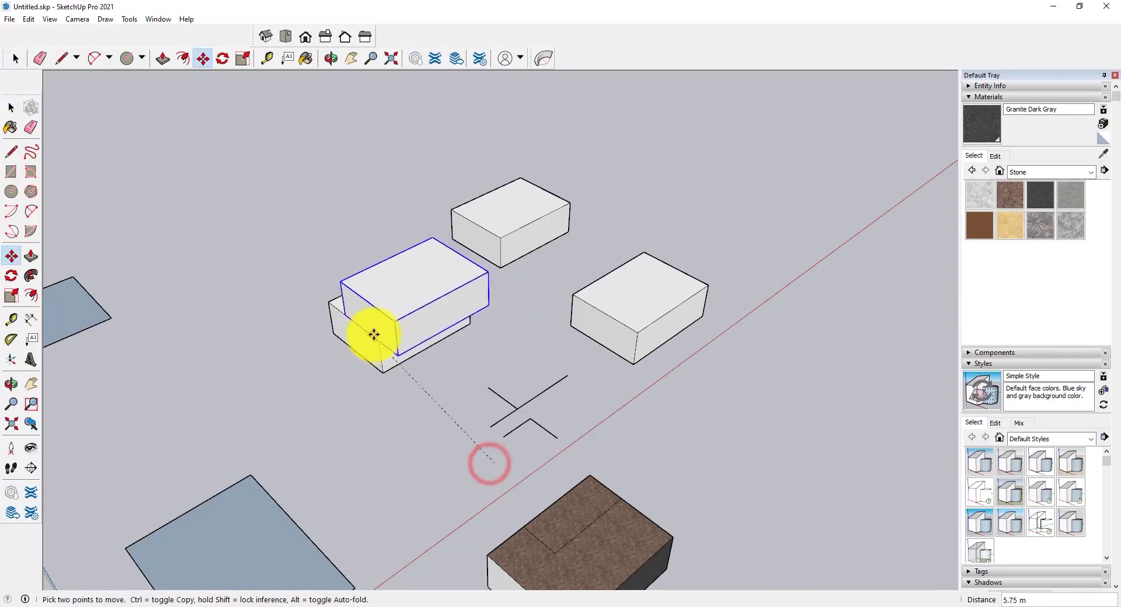
left_click(372, 346)
Open the partly covered box copy for editing and select all its geometry
middle_click_drag(372, 346, 571, 325)
scroll(334, 383, "up", 8)
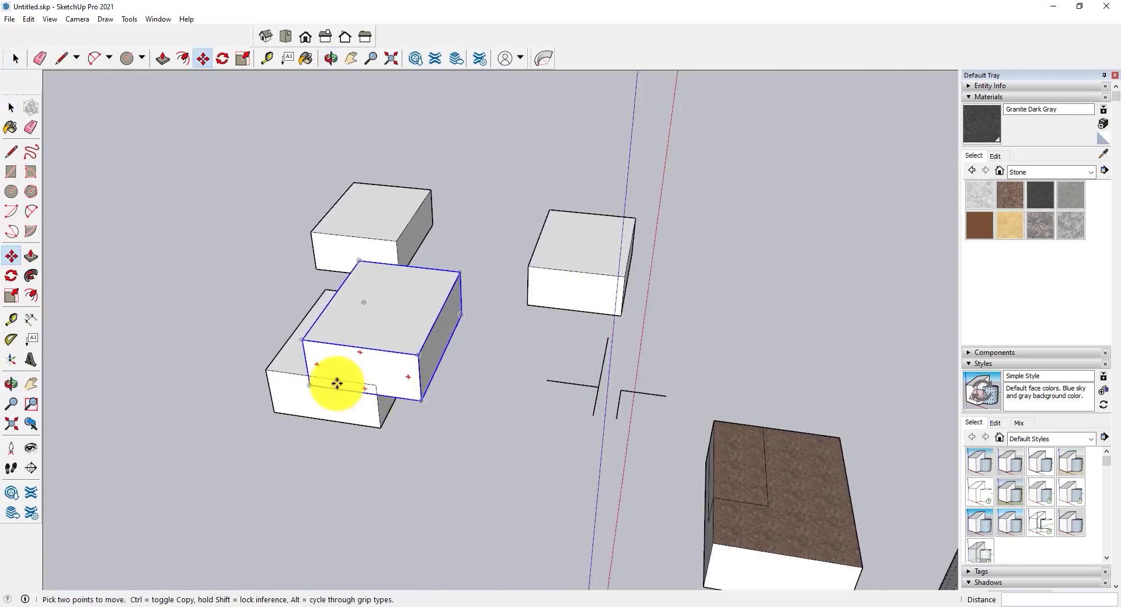
key("space")
key("ctrl+a")
middle_click_drag(408, 432, 537, 99)
scroll(489, 433, "down", 2)
scroll(404, 425, "down", 2)
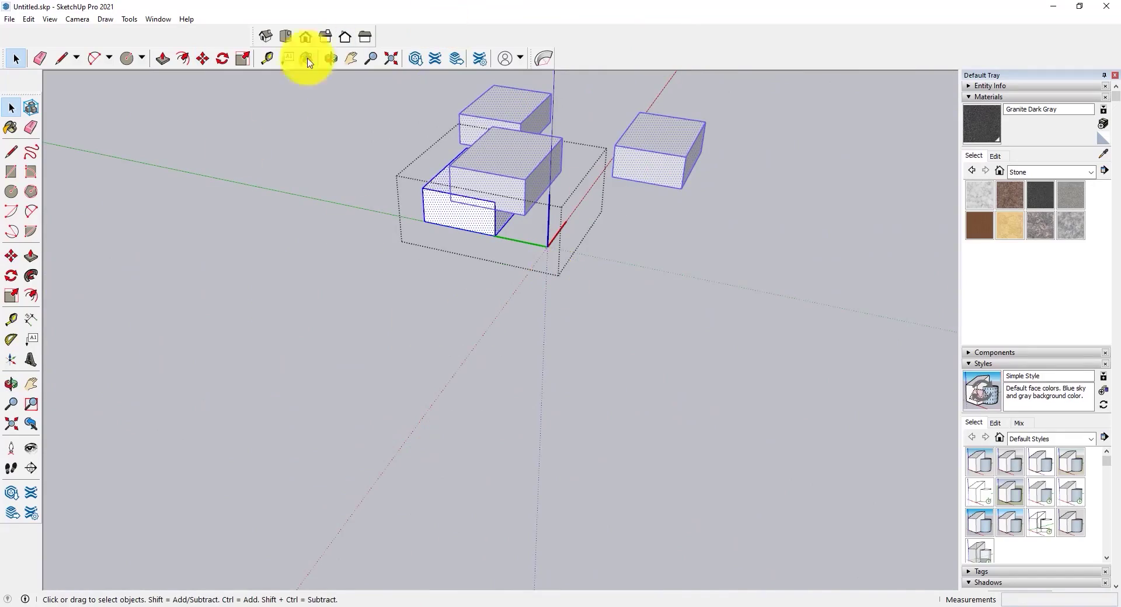
Inspect the overlap of the two boxes up close and select the end face of the box being edited
scroll(482, 180, "up", 2)
scroll(482, 180, "up", 2)
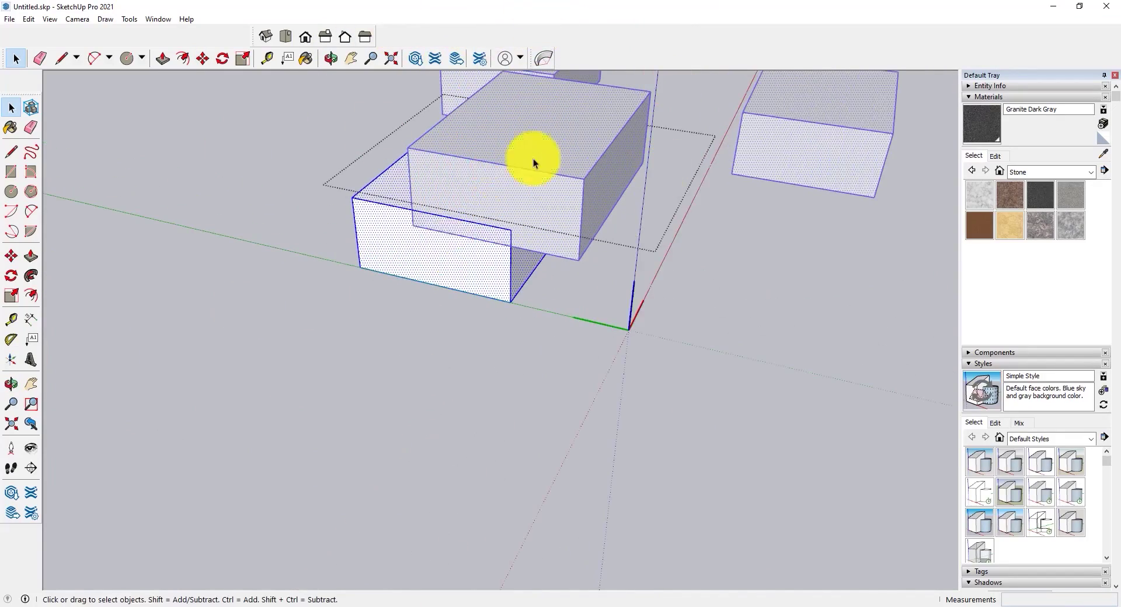
scroll(470, 228, "up", 4)
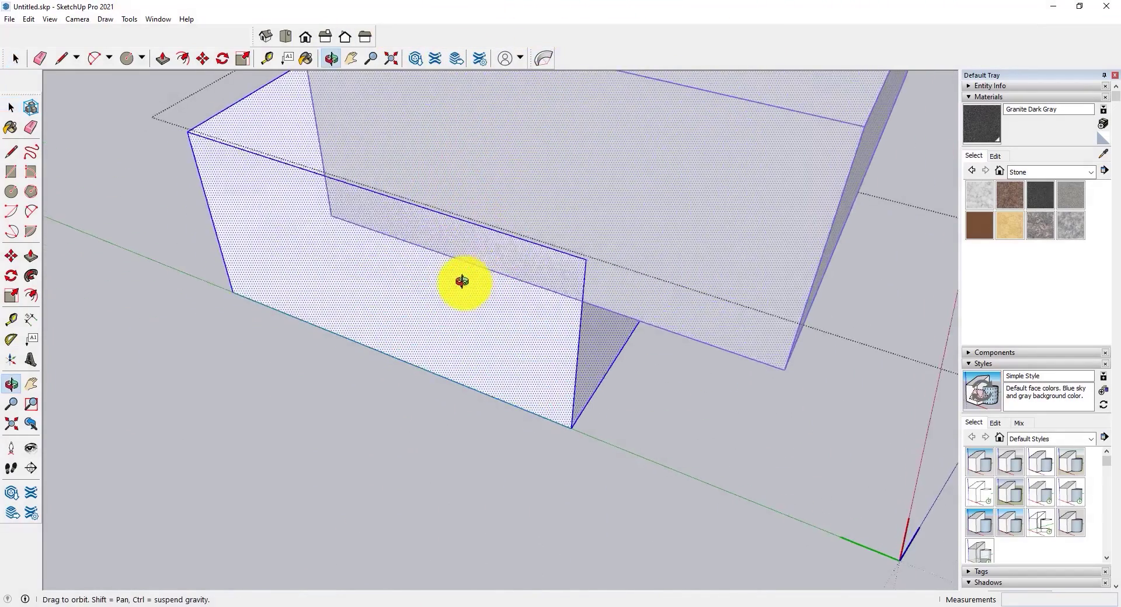
left_click(314, 155)
scroll(636, 352, "down", 2)
mouse_move(637, 353)
middle_mouse_down()
mouse_move(571, 363)
mouse_move(551, 343)
middle_mouse_up()
left_click(551, 345)
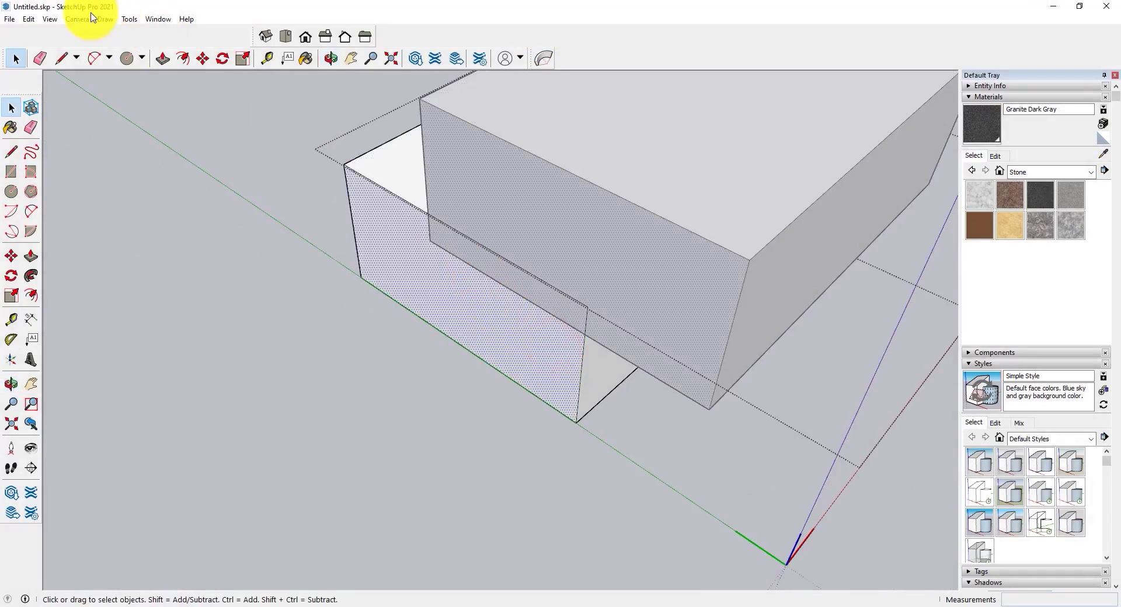
Turn on Hide Similar Components for component editing and clear the face selection on the isolated box
left_click(49, 19)
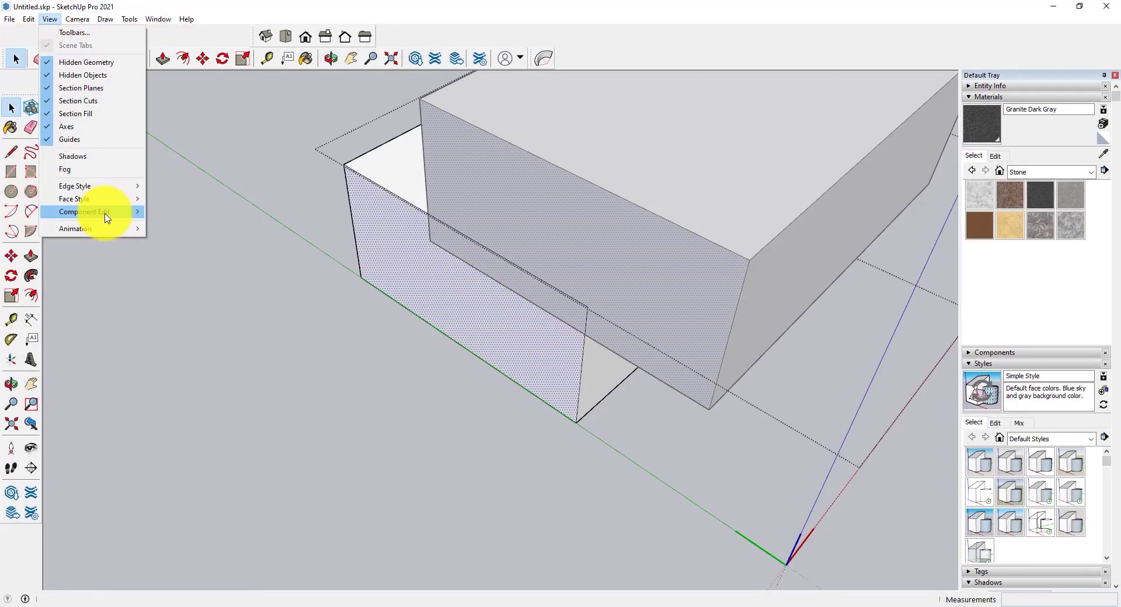
mouse_move(108, 217)
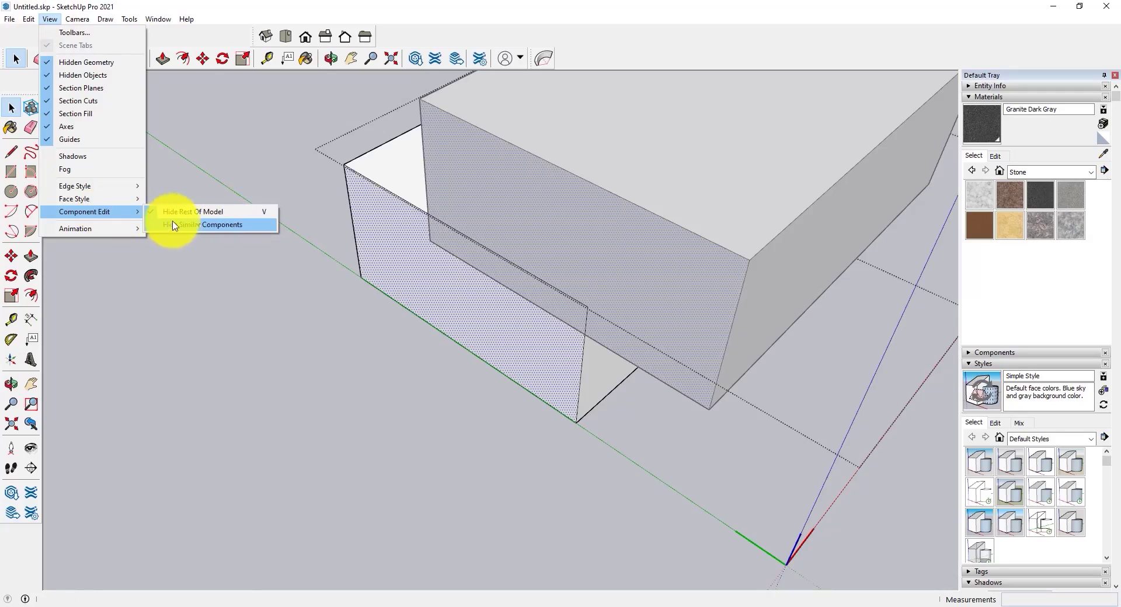
left_click(242, 225)
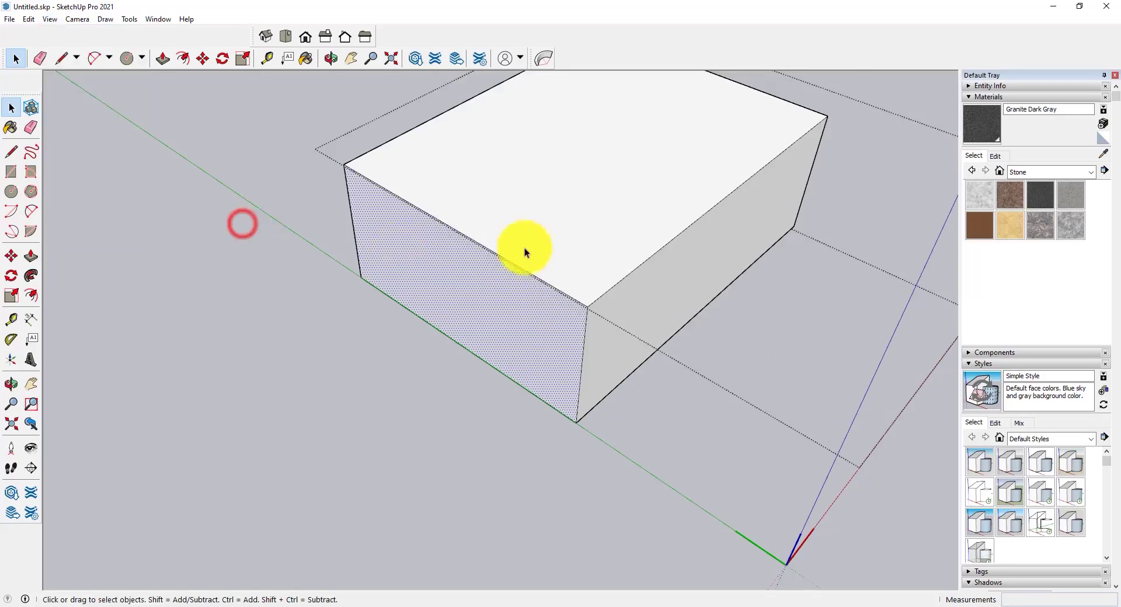
scroll(388, 323, "down", 4)
left_click(663, 385)
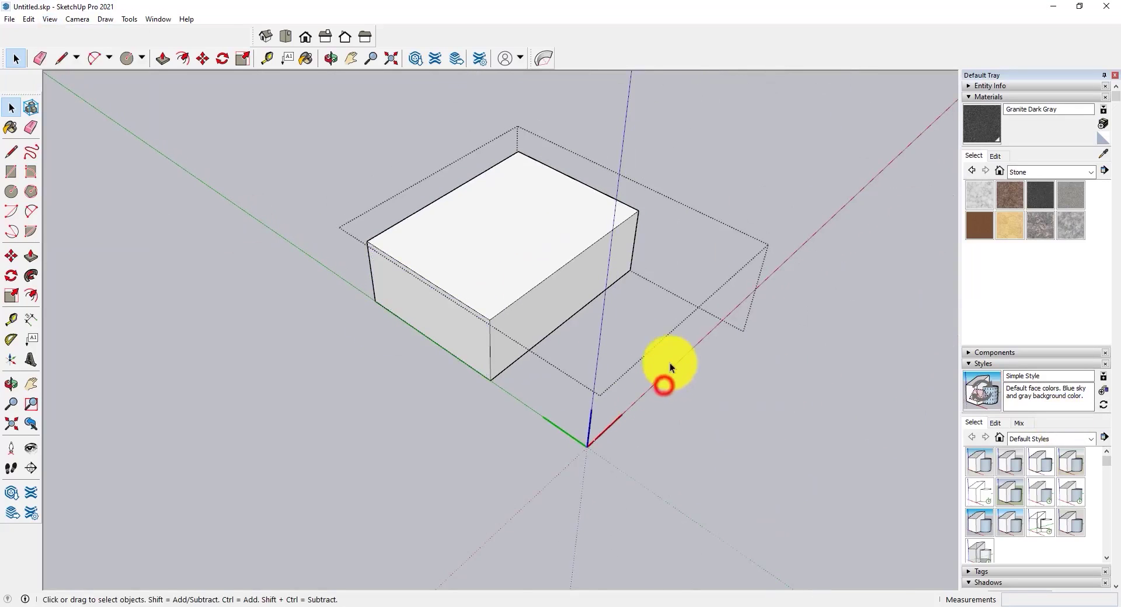
Push the isolated box's end face and adjoining long side face inward with Push/Pull, and leave the component to view all copies
scroll(430, 388, "down", 3)
mouse_move(445, 343)
middle_mouse_down()
mouse_move(795, 205)
mouse_move(290, 368)
mouse_move(440, 358)
middle_mouse_up()
left_click(435, 319)
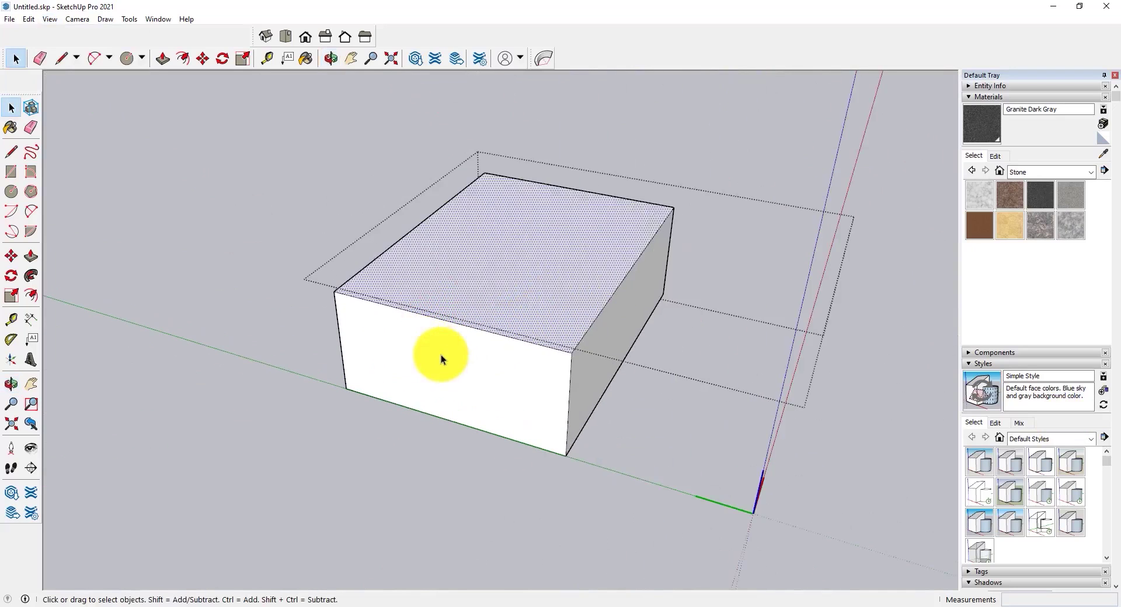
left_click(441, 355)
middle_click_drag(605, 371, 505, 373)
key("p")
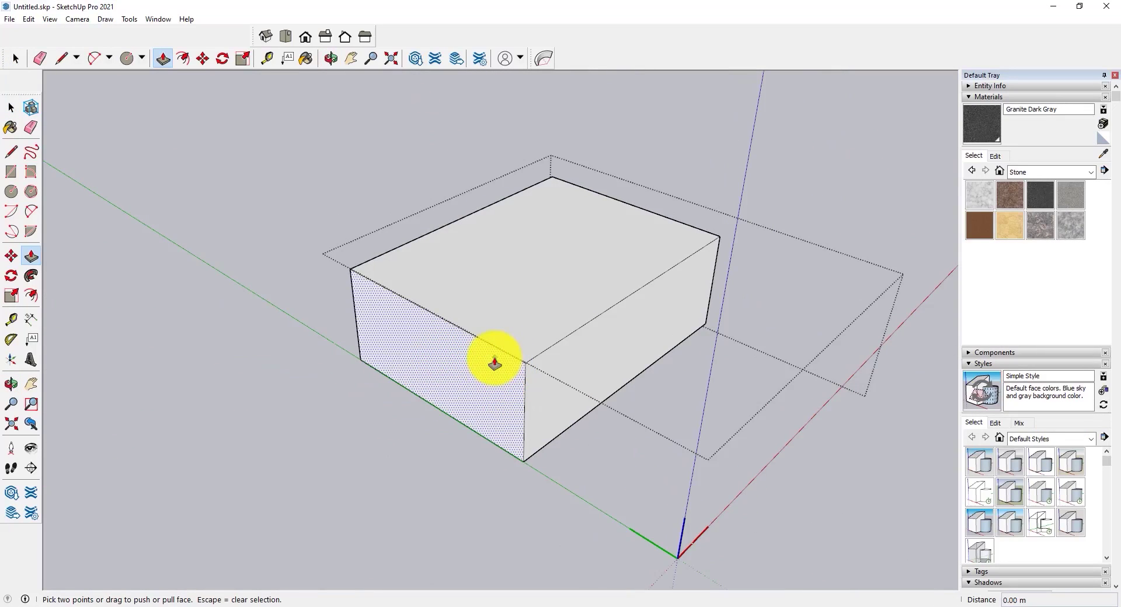
left_click(479, 366)
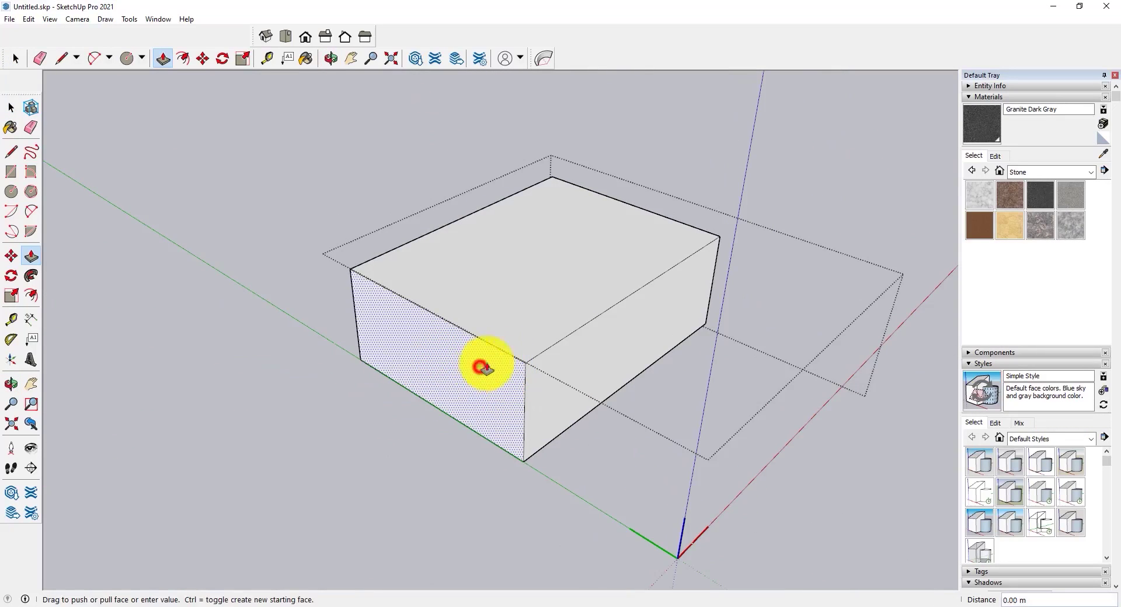
left_click(621, 337)
left_click(610, 323)
left_click(549, 298)
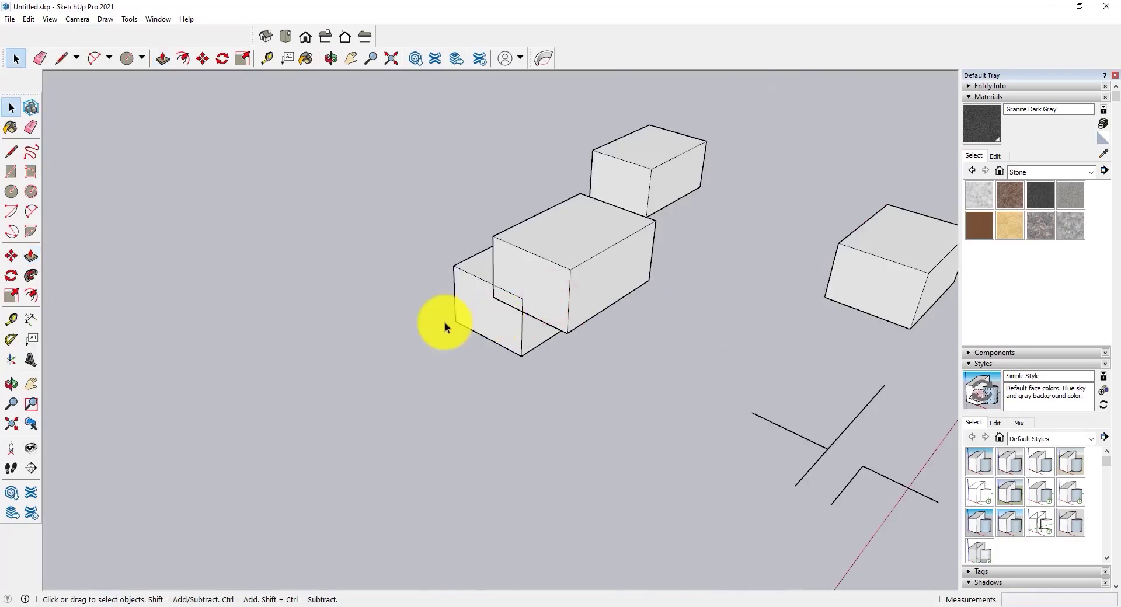
middle_click_drag(445, 326, 425, 360)
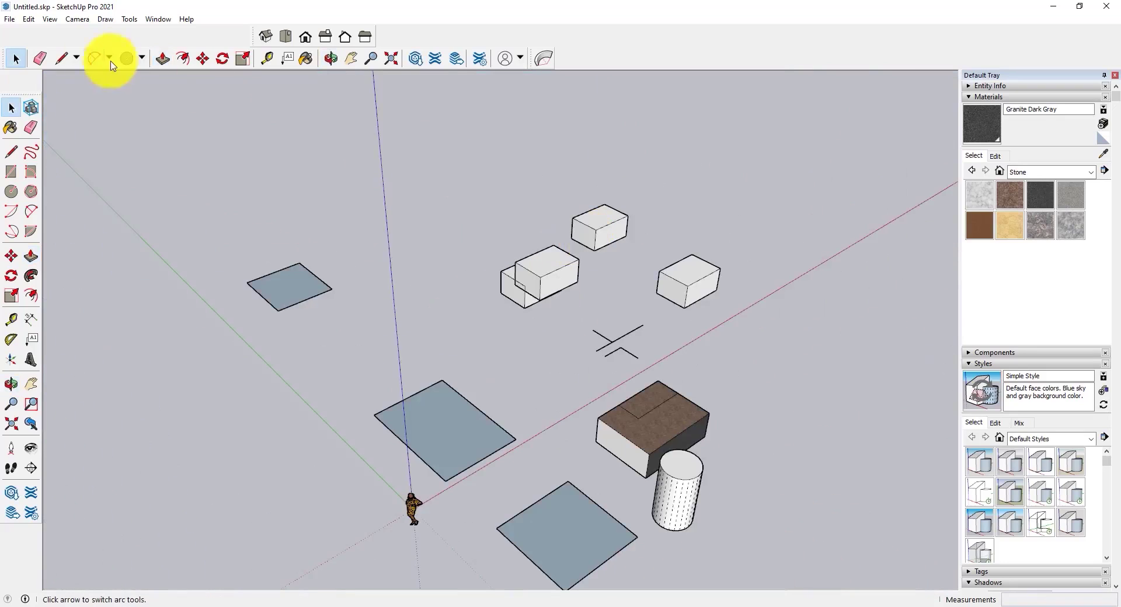
left_click(47, 20)
mouse_move(96, 231)
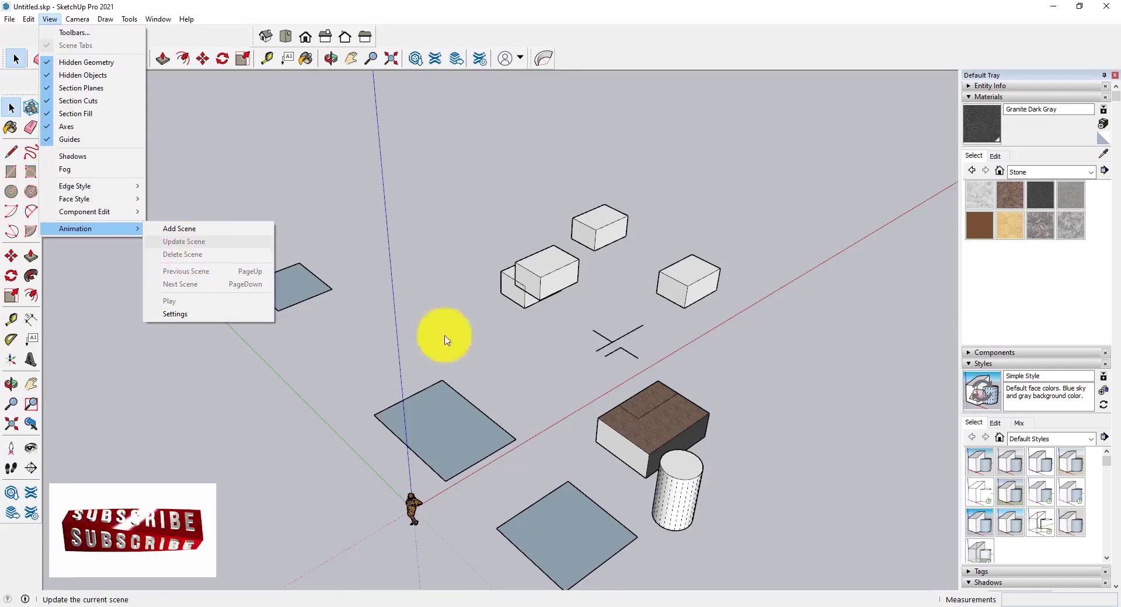
left_click(549, 350)
Add a scene from a low, near-ground view of the white boxes, saving the style changes as a new style
mouse_move(408, 437)
middle_mouse_down()
mouse_move(518, 370)
mouse_move(458, 515)
mouse_move(560, 252)
mouse_move(555, 210)
mouse_move(532, 183)
mouse_move(168, 180)
mouse_move(66, 199)
mouse_move(393, 233)
mouse_move(509, 202)
mouse_move(500, 185)
mouse_move(540, 290)
mouse_move(503, 174)
middle_mouse_up()
scroll(457, 515, "up", 2)
key("o")
mouse_move(558, 307)
left_mouse_down()
mouse_move(549, 299)
mouse_move(365, 350)
left_mouse_up()
key("space")
mouse_move(366, 350)
middle_mouse_down()
mouse_move(430, 332)
mouse_move(427, 344)
middle_mouse_up()
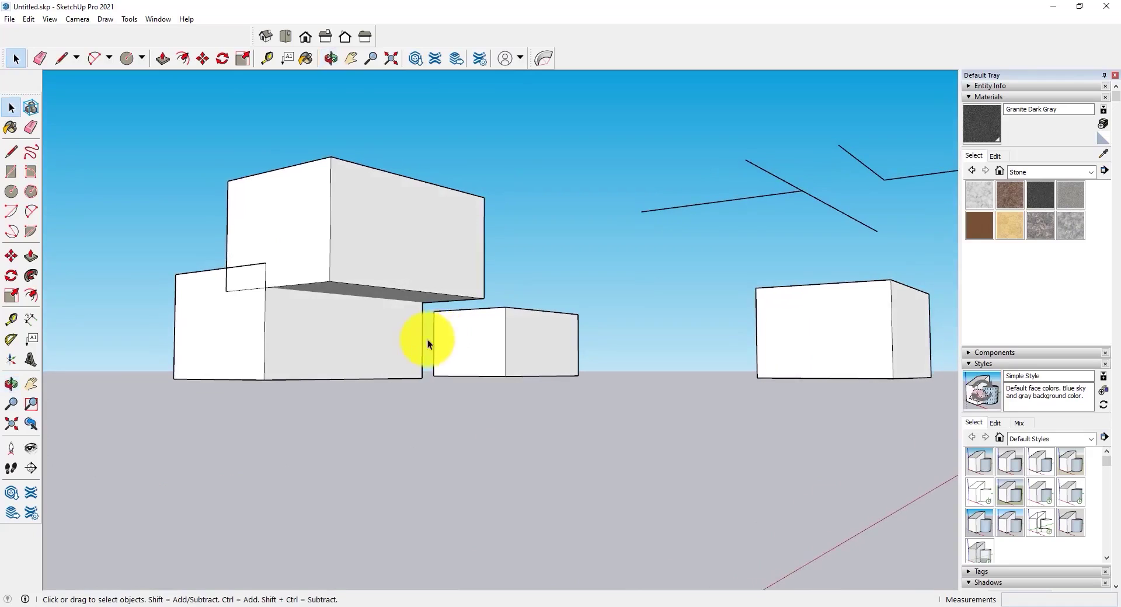
left_click(49, 20)
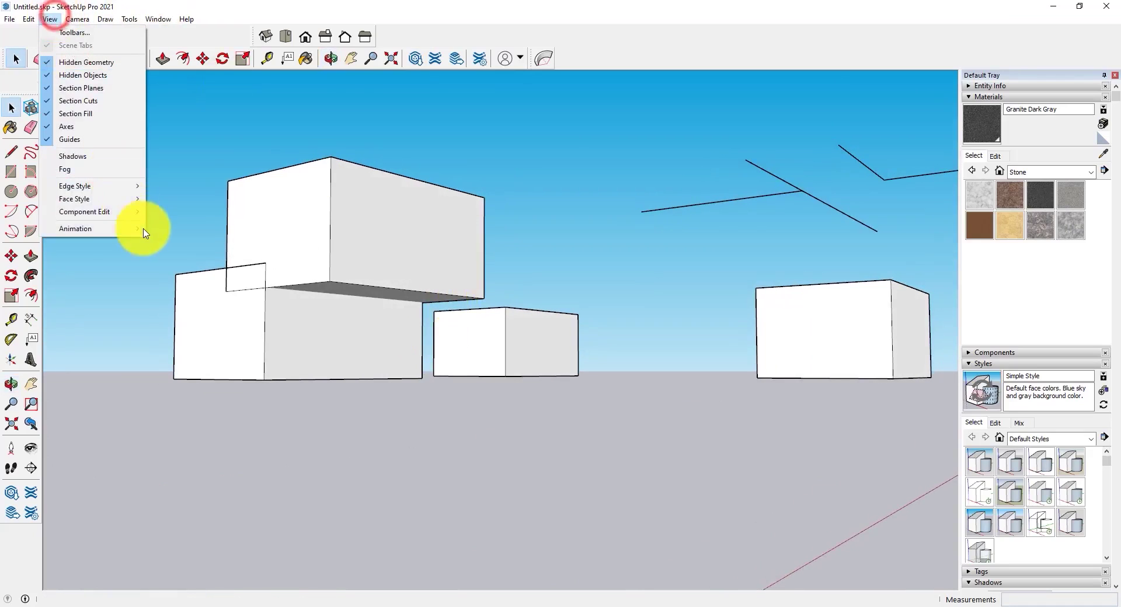
mouse_move(140, 236)
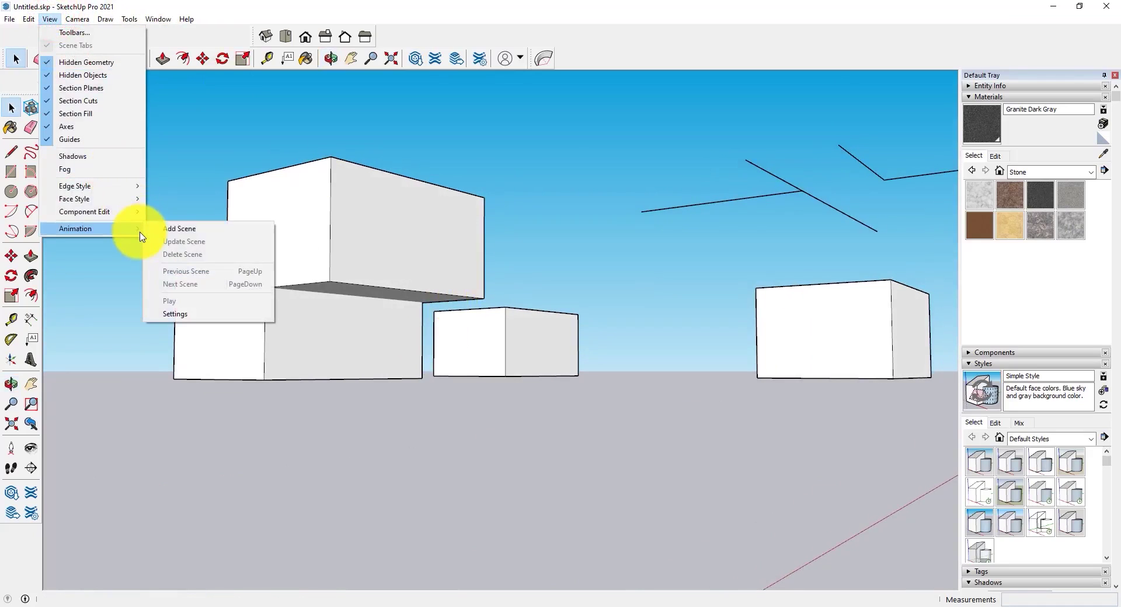
left_click(182, 228)
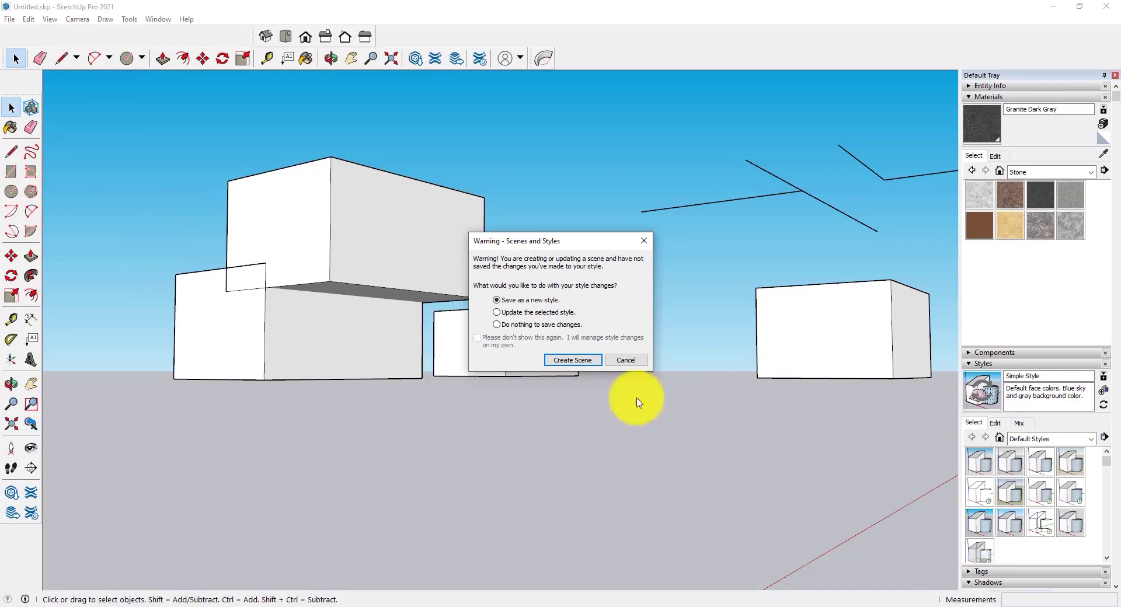
left_click(564, 365)
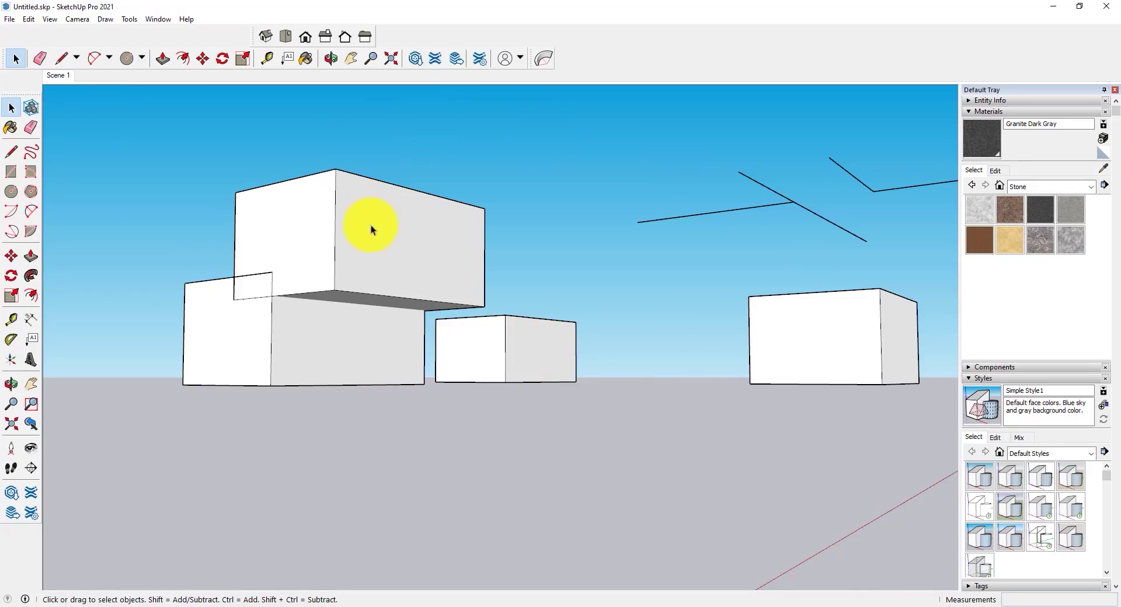
Look over the whole model from above on another side, and return to the saved Scene 1 view
middle_click_drag(370, 226, 332, 464)
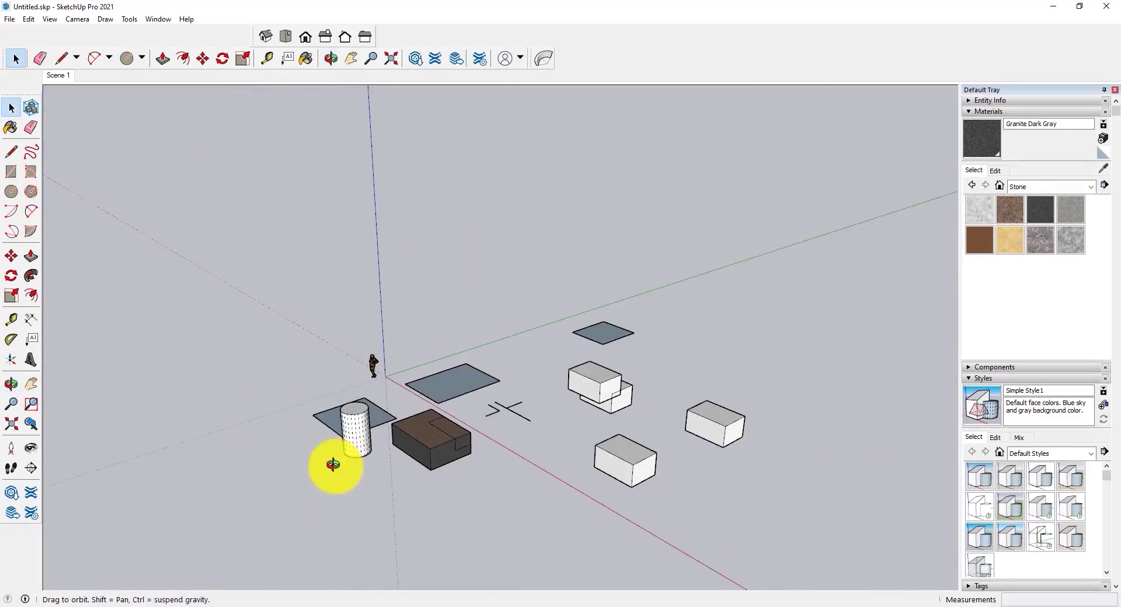
scroll(380, 424, "up", 5)
left_click(375, 432)
scroll(244, 403, "down", 3)
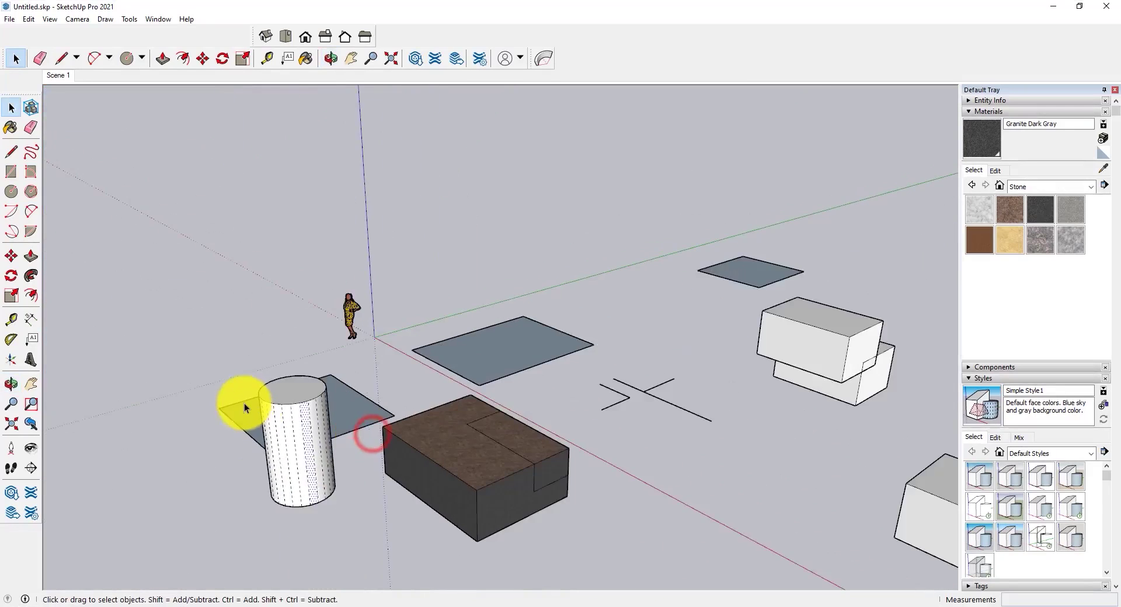
scroll(244, 403, "down", 2)
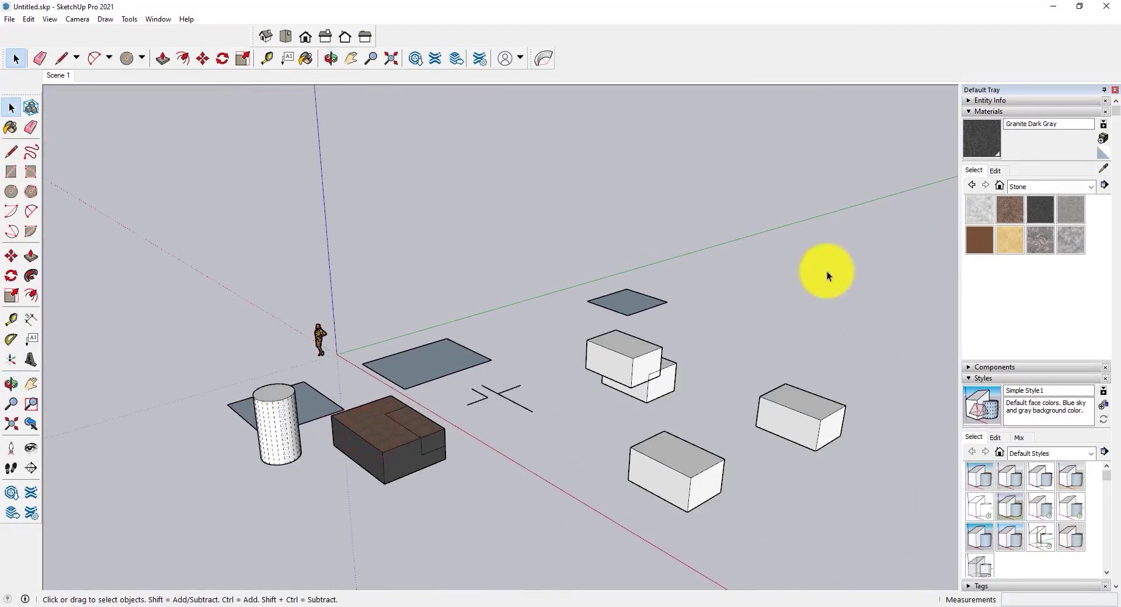
left_click(58, 75)
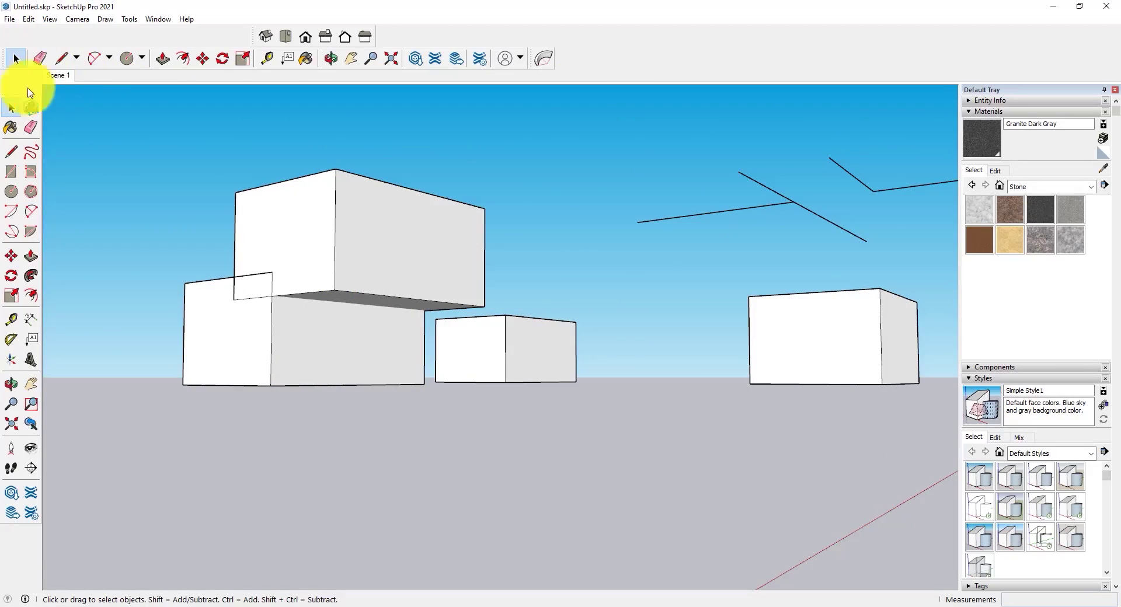
Select the upper stacked box, look around toward the cylinder, and recall the Scene 1 view
left_click(50, 19)
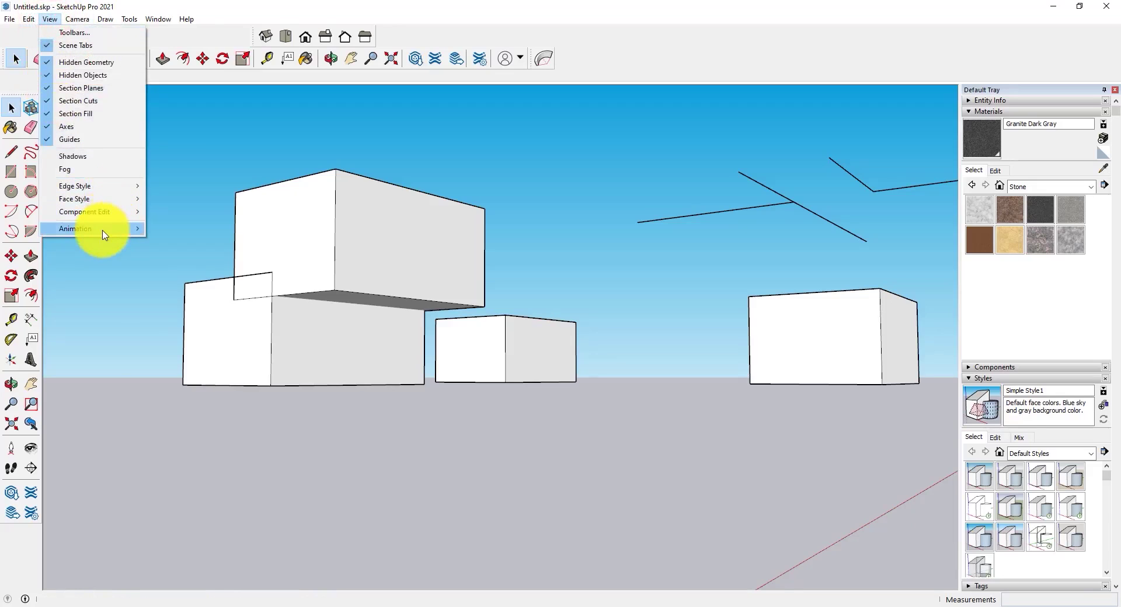
mouse_move(120, 231)
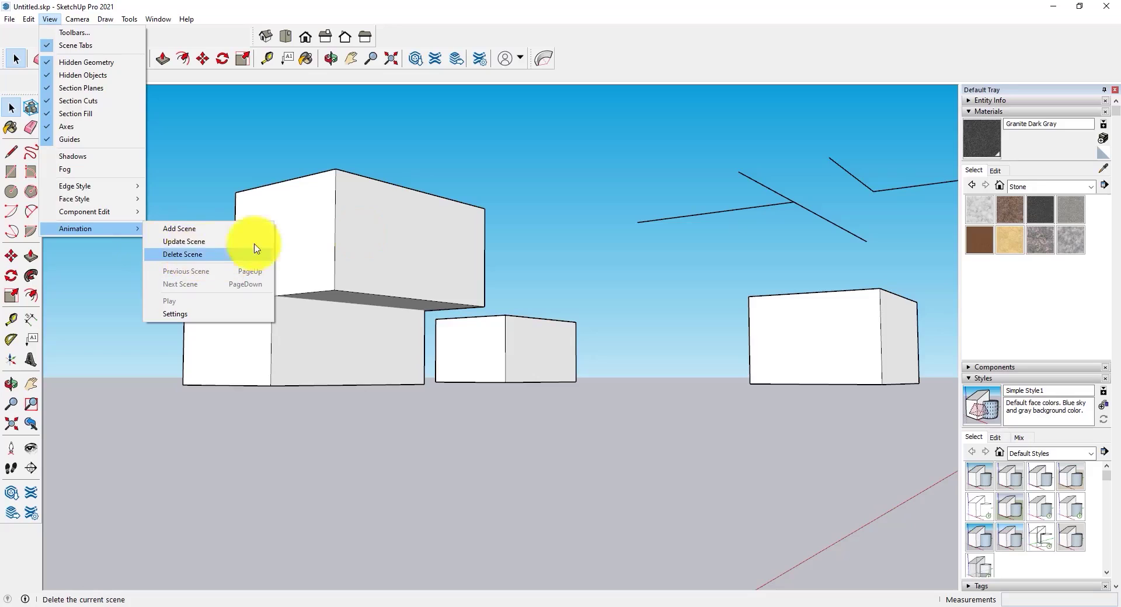
left_click(408, 231)
key("o")
left_click_drag(405, 230, 285, 352)
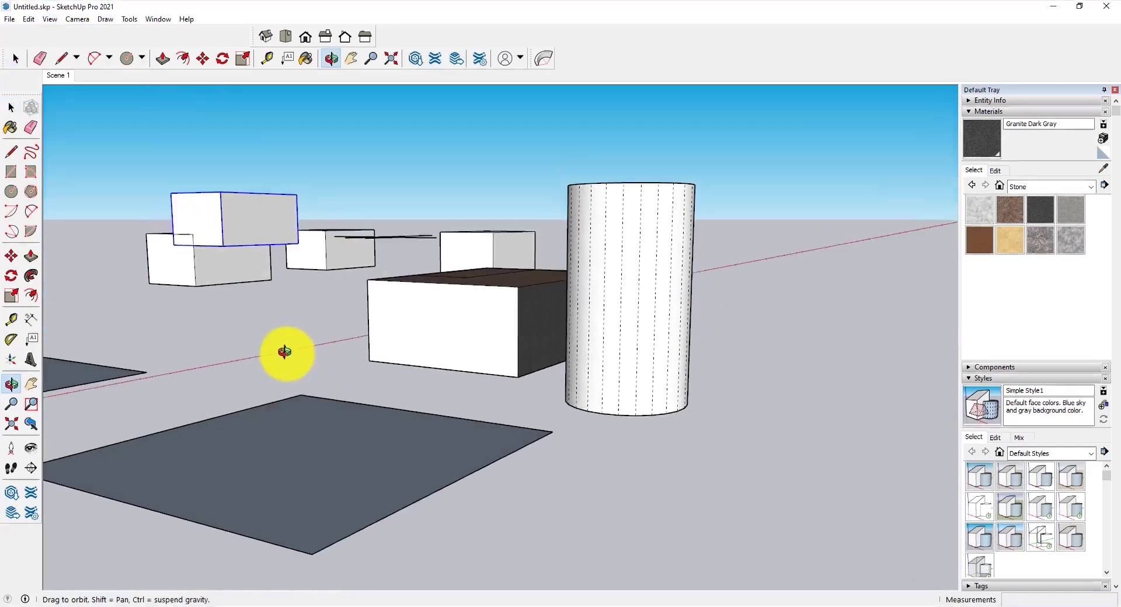
key("space")
left_click(54, 76)
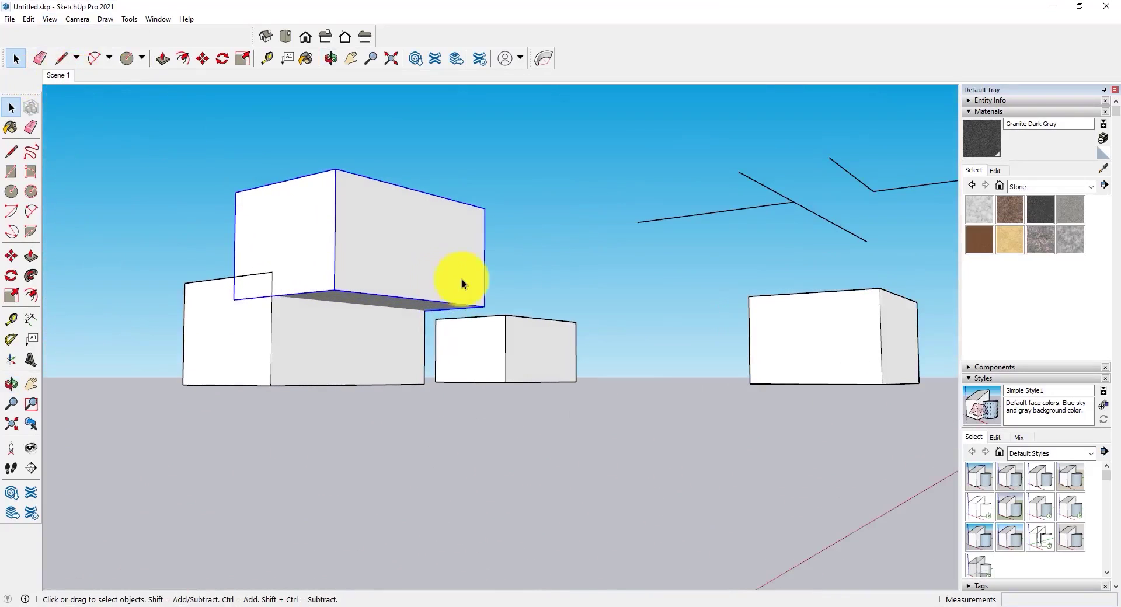
Update Scene 1 to a view turned toward the box ends, and recall it from a different viewpoint
middle_click_drag(381, 273, 498, 273)
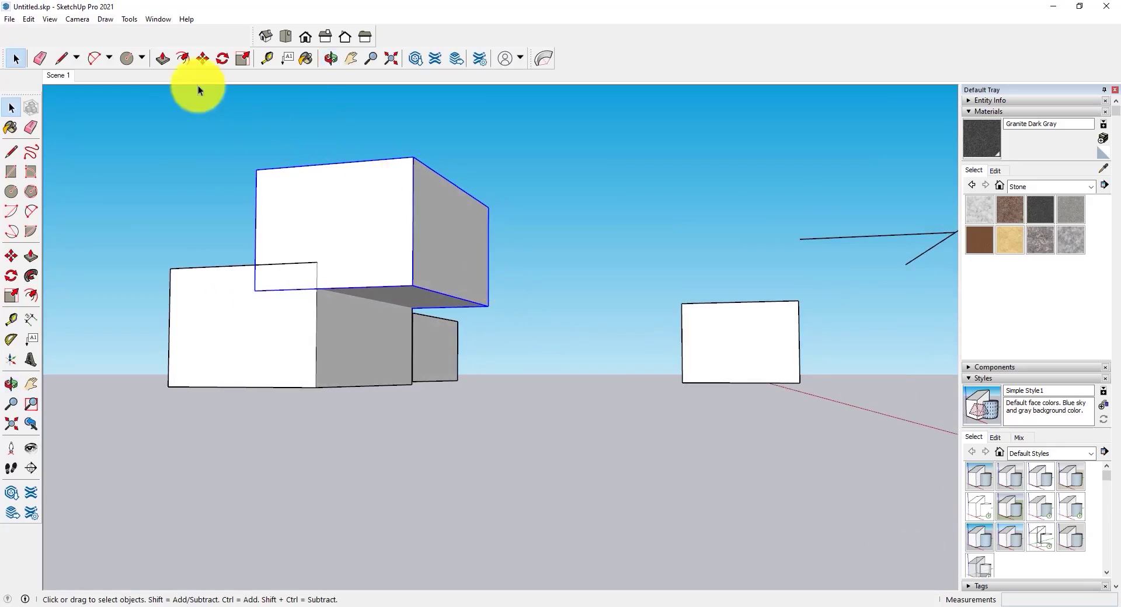
right_click(59, 79)
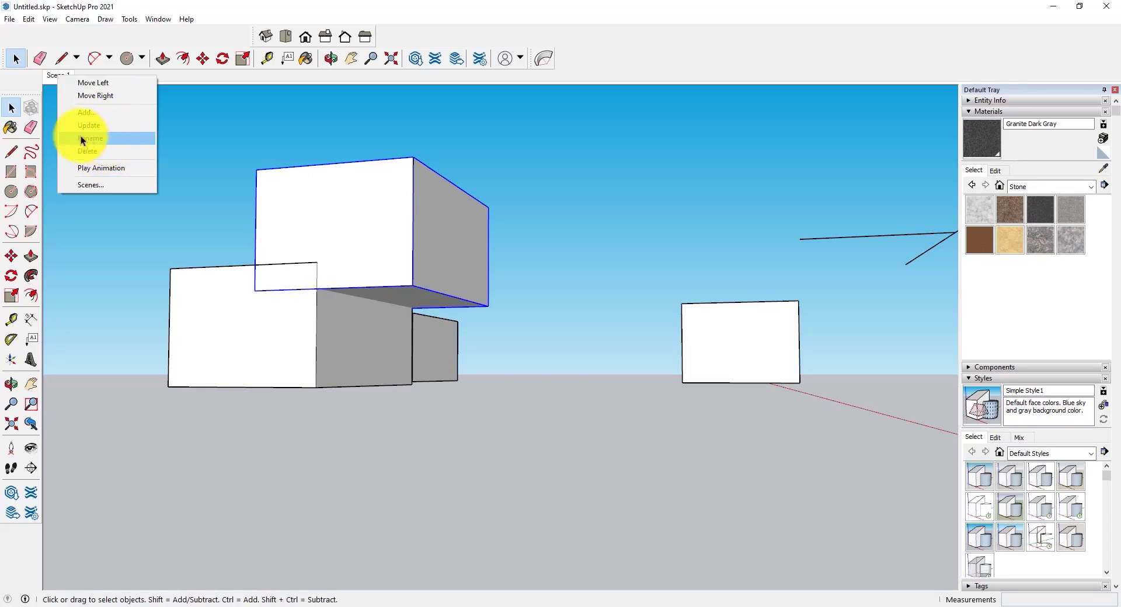
left_click(42, 20)
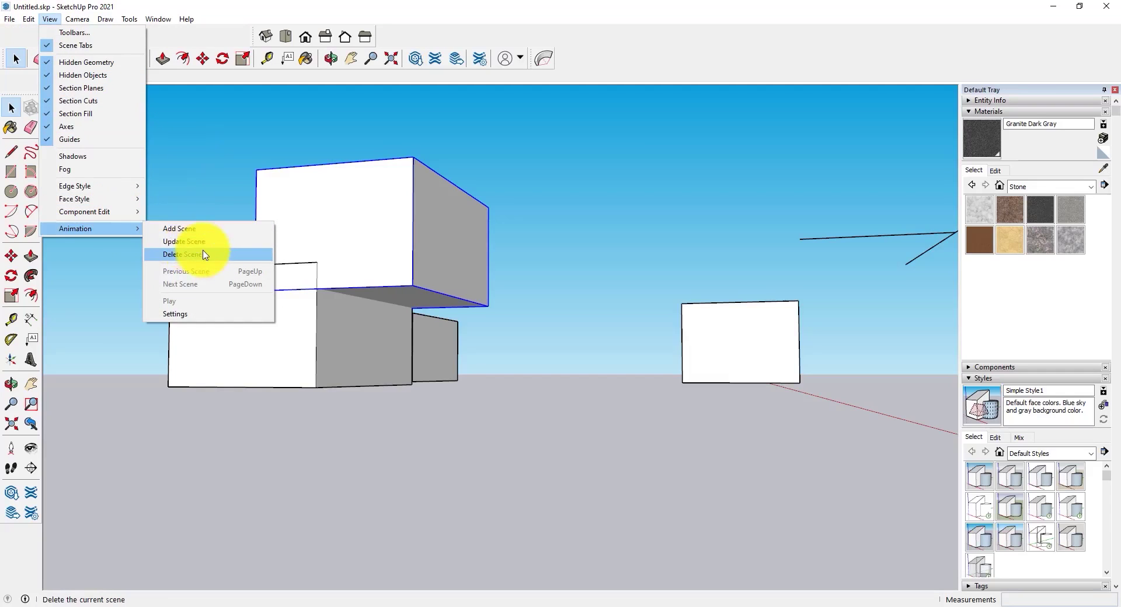
left_click(205, 242)
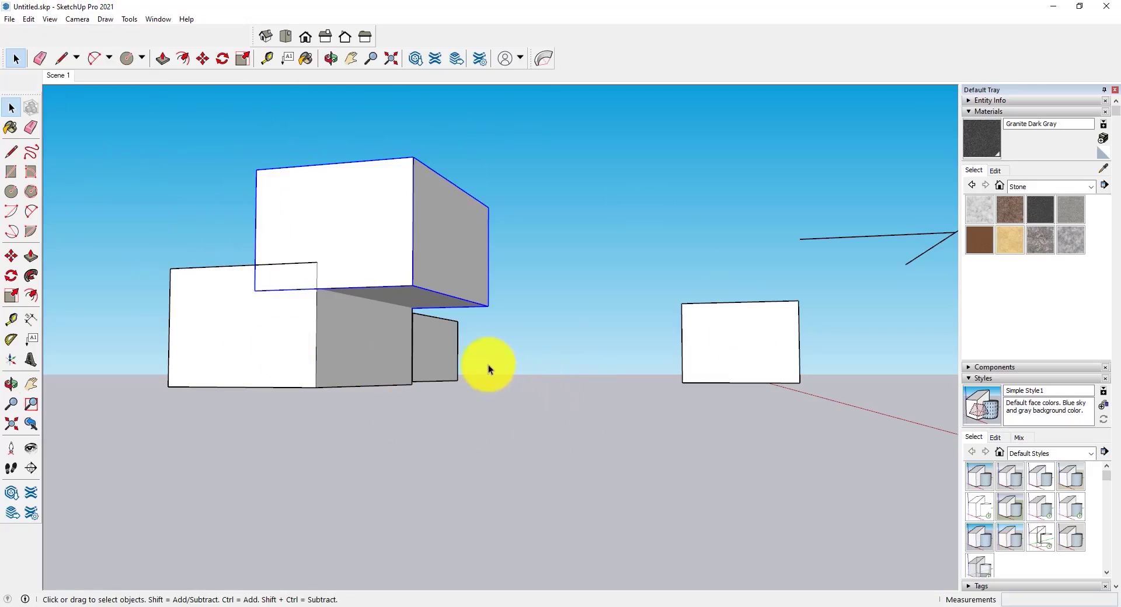
middle_click_drag(488, 364, 911, 385)
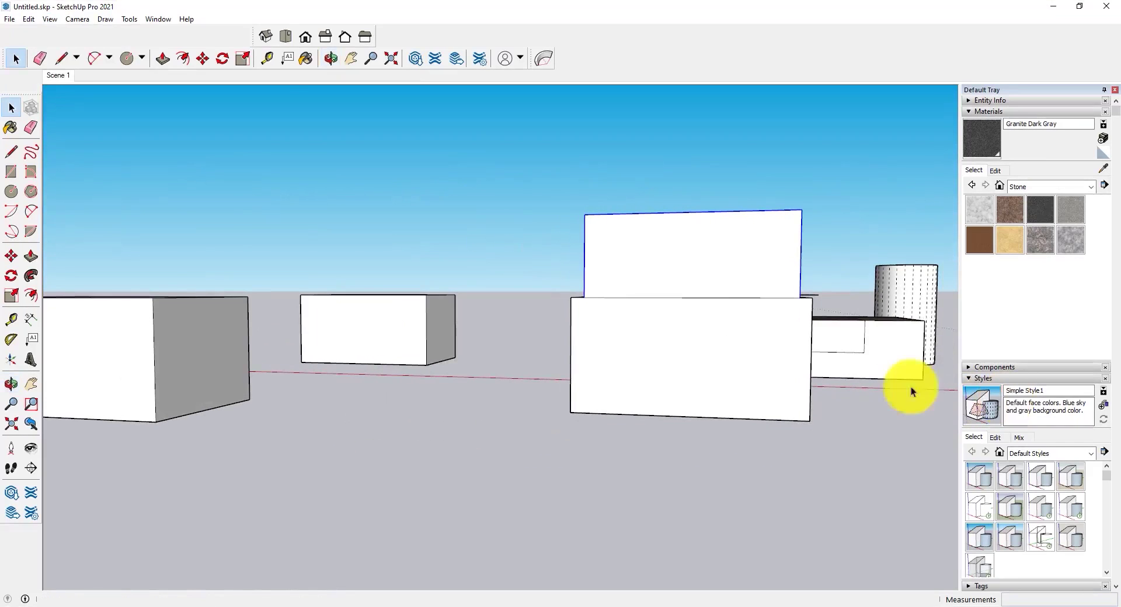
left_click(48, 75)
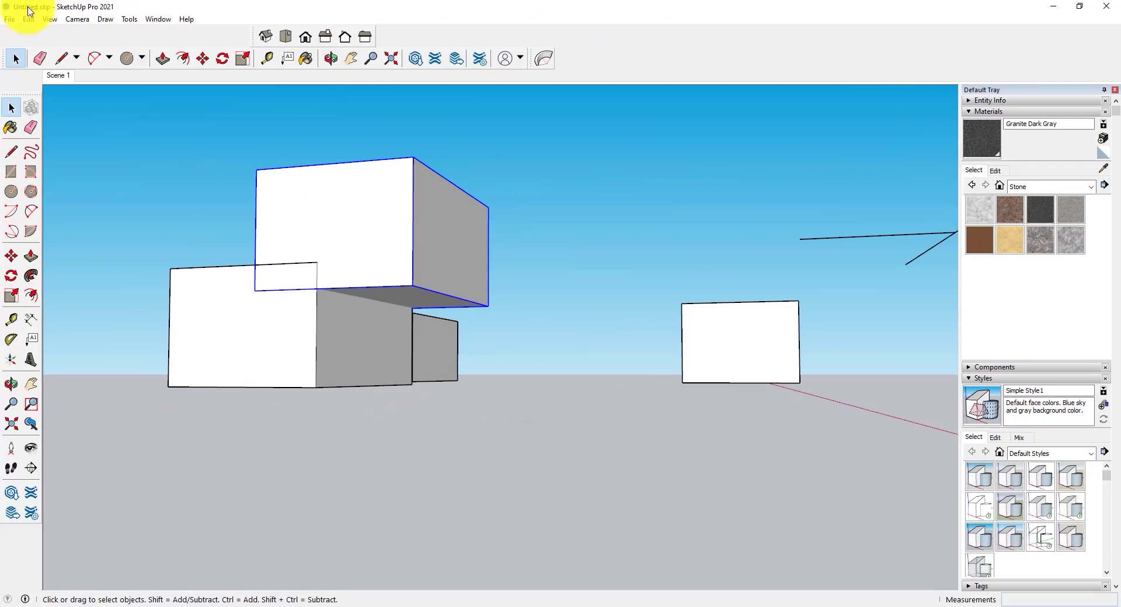
Delete Scene 1 from the model and confirm the deletion
left_click(46, 20)
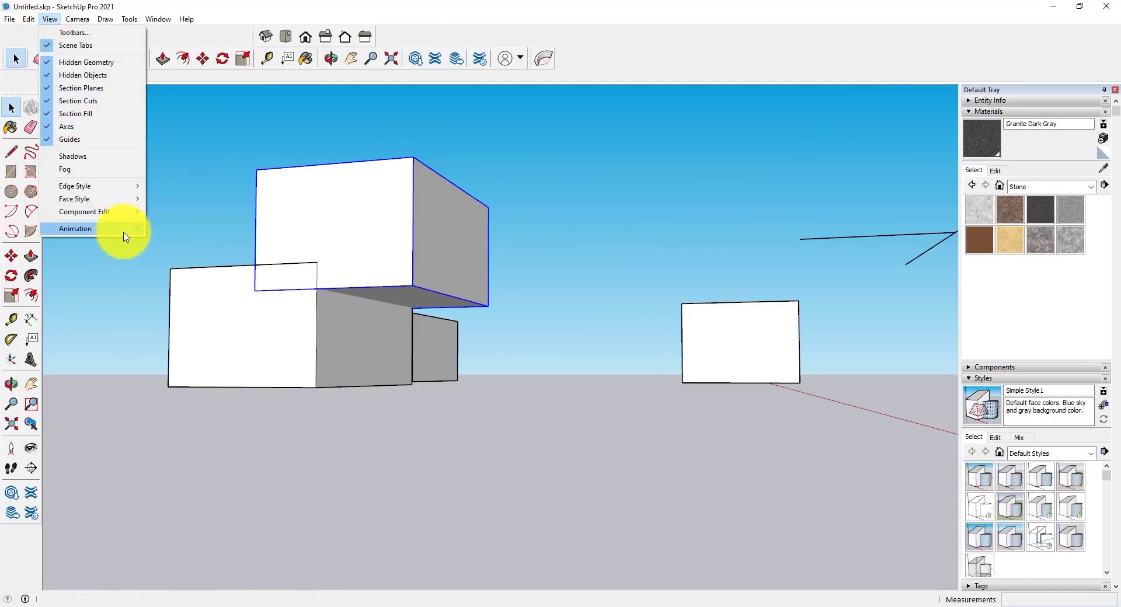
mouse_move(126, 236)
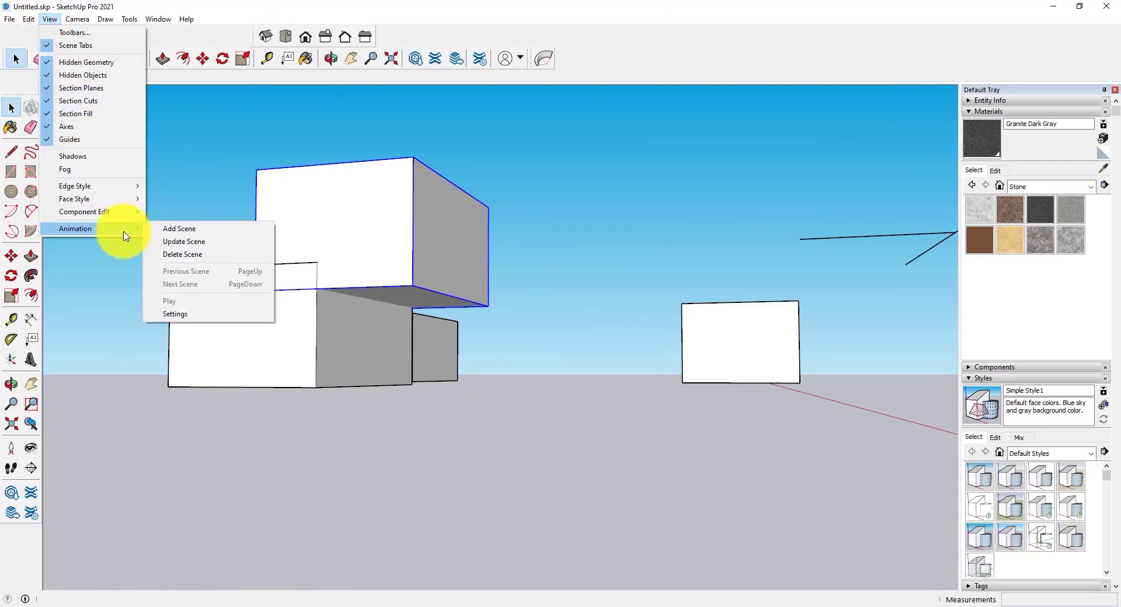
left_click(215, 255)
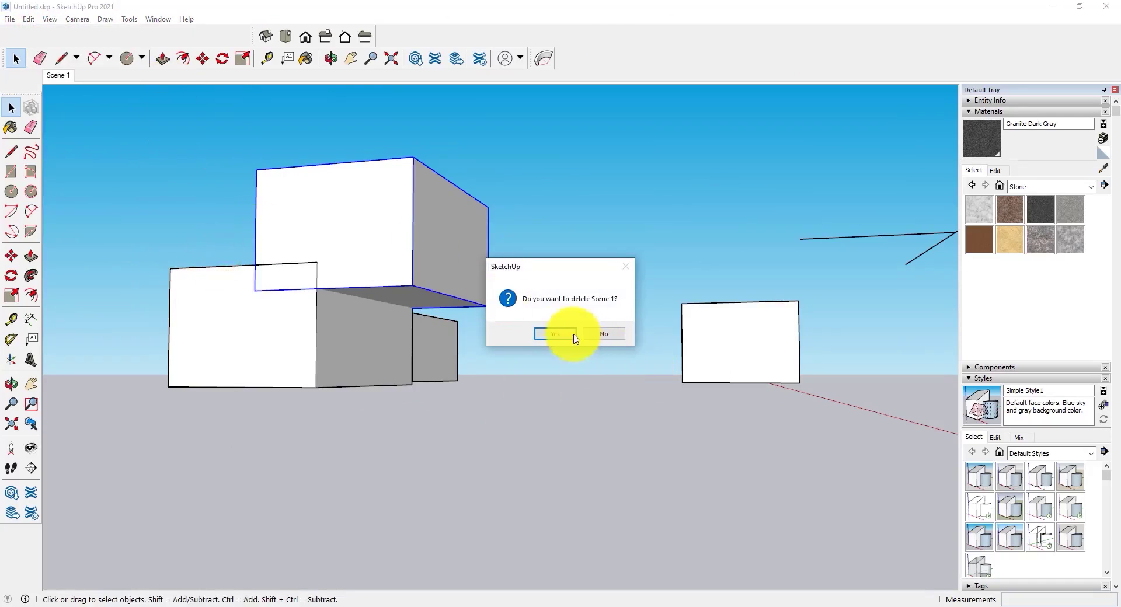
left_click(555, 334)
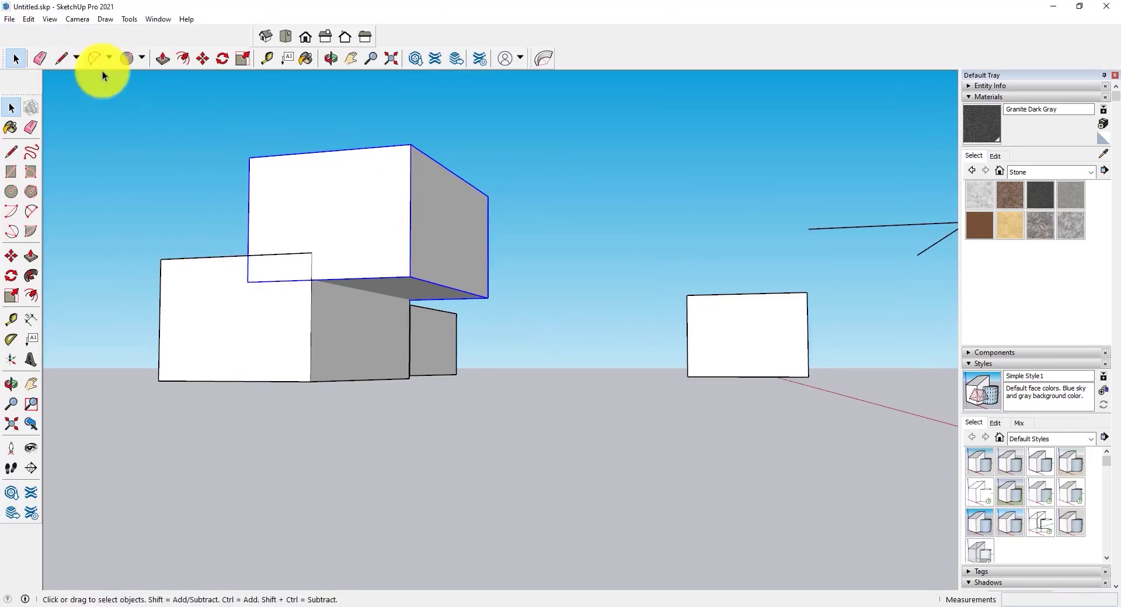
Clear the selection of the upper box and add a new scene from a low view of the boxes
middle_click_drag(594, 349, 496, 379)
left_click(50, 18)
mouse_move(100, 228)
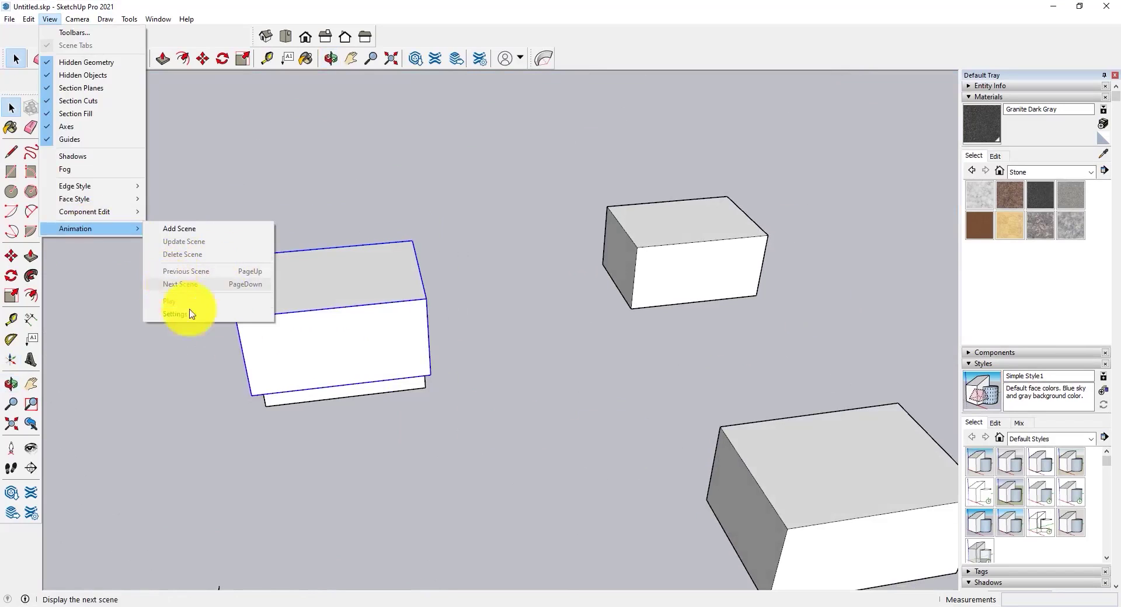
left_click(435, 438)
middle_click_drag(324, 439, 550, 225)
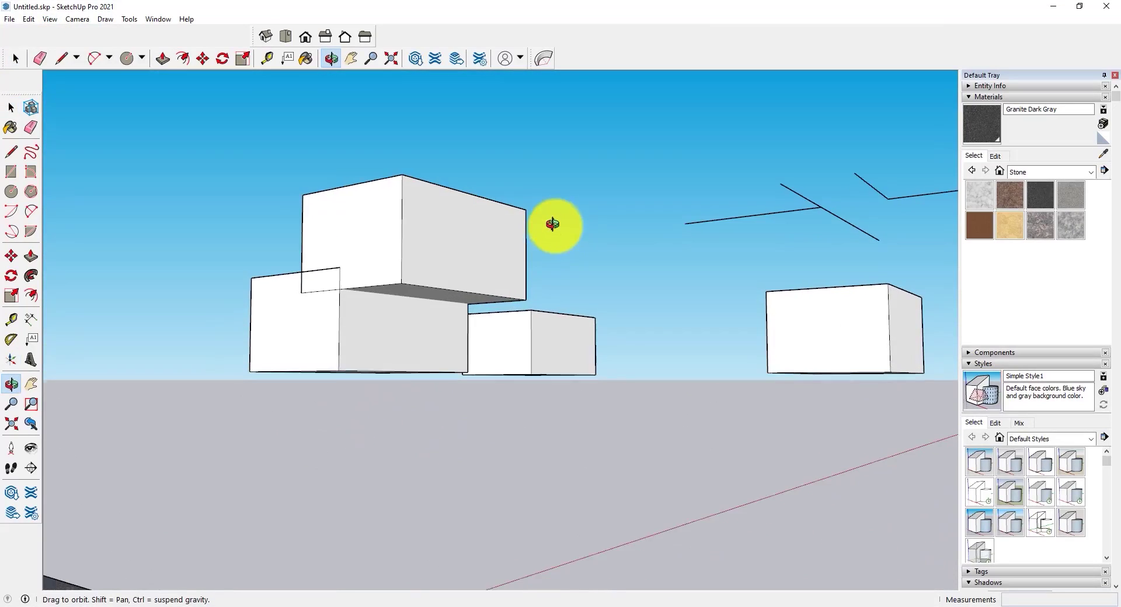
left_click(50, 20)
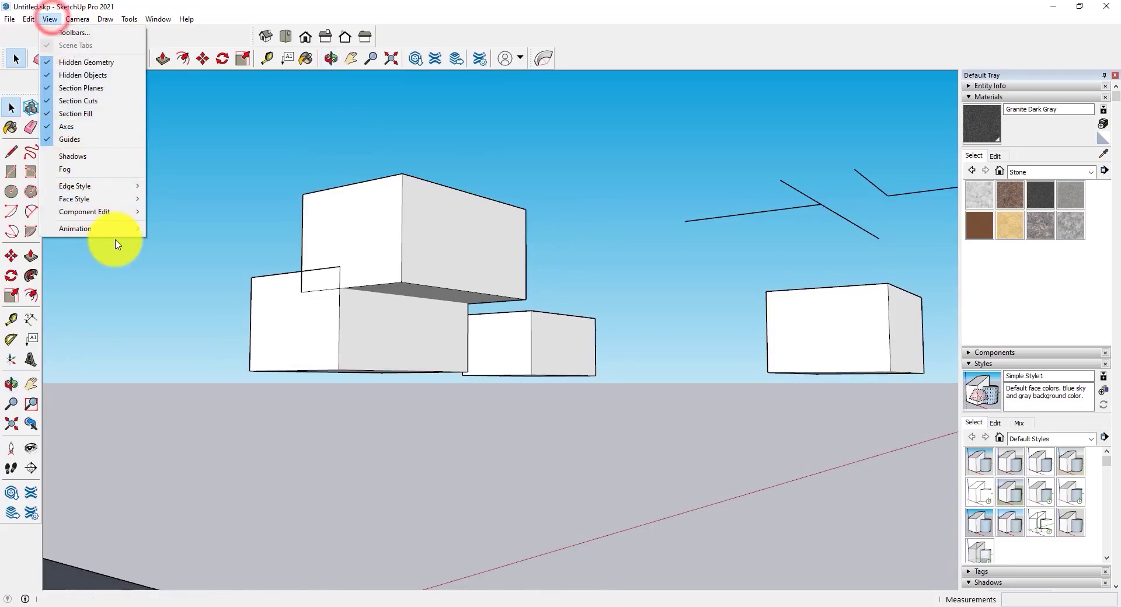
left_click(165, 227)
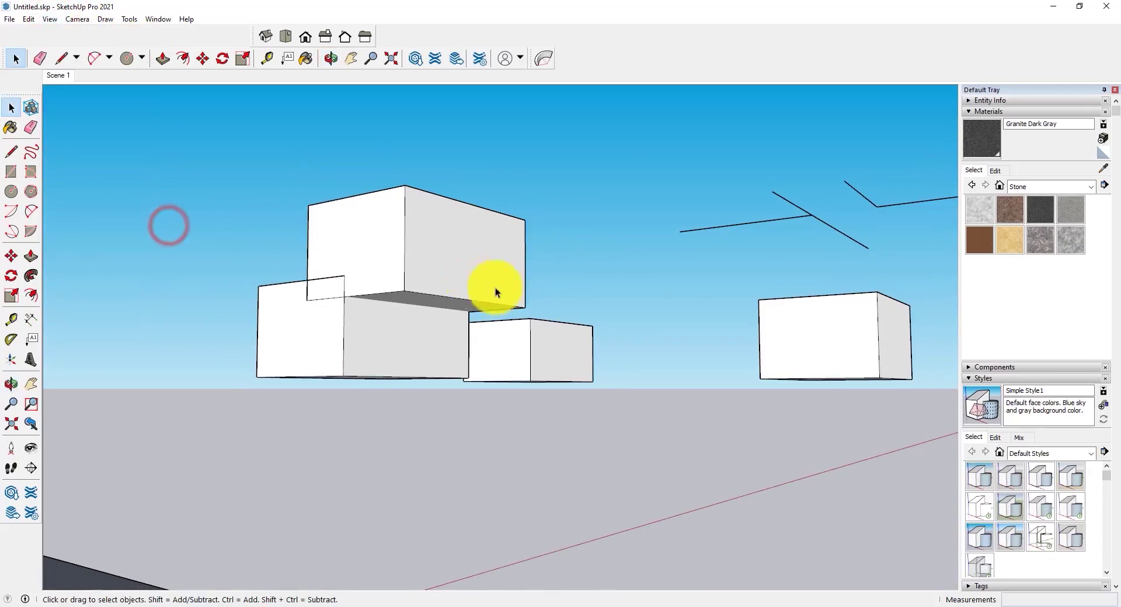
Add a second scene from a low view centred on the stacked boxes between the two separate boxes
middle_click_drag(667, 302, 455, 318)
left_click(49, 19)
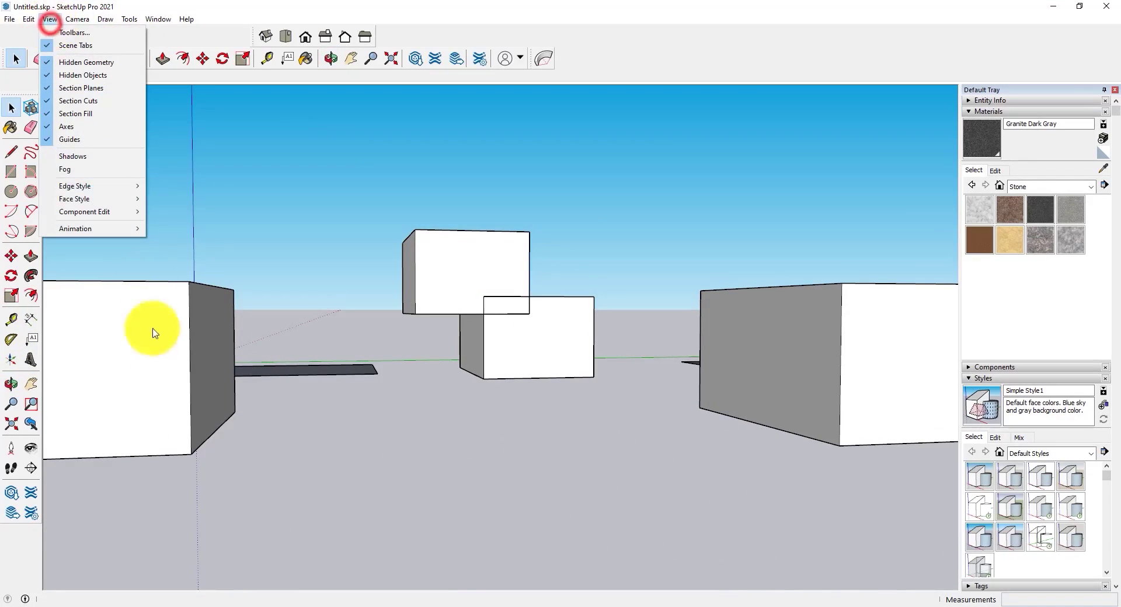
mouse_move(117, 233)
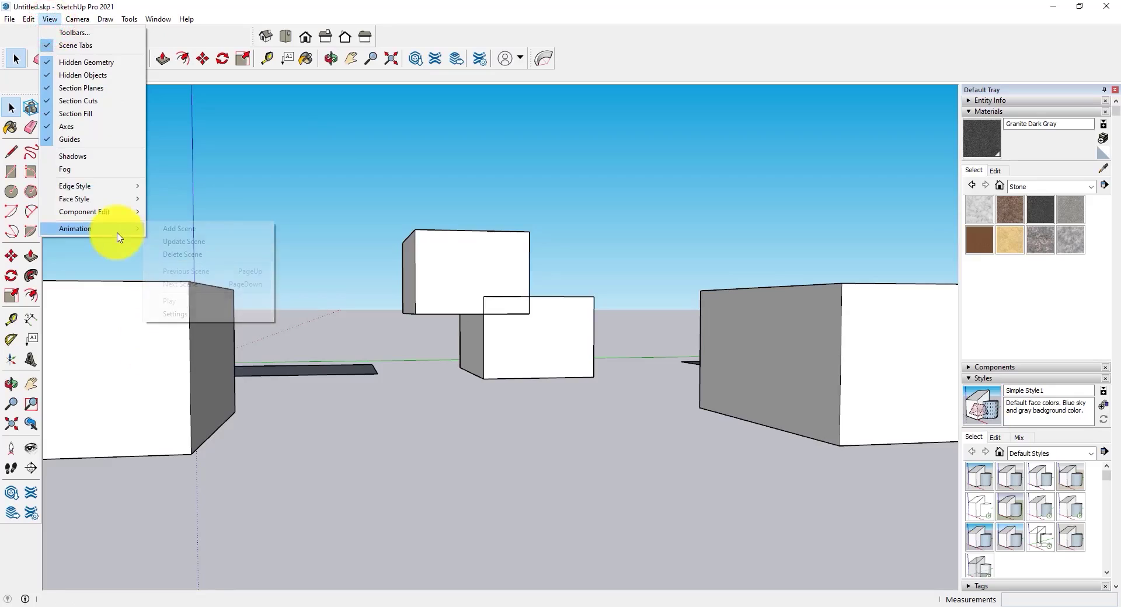
left_click(157, 224)
Add a third scene from a side view showing the stacked boxes with the human figure beyond the flat rectangles
middle_click_drag(459, 351, 509, 366)
left_click_drag(215, 389, 285, 387)
key("space")
left_click(50, 19)
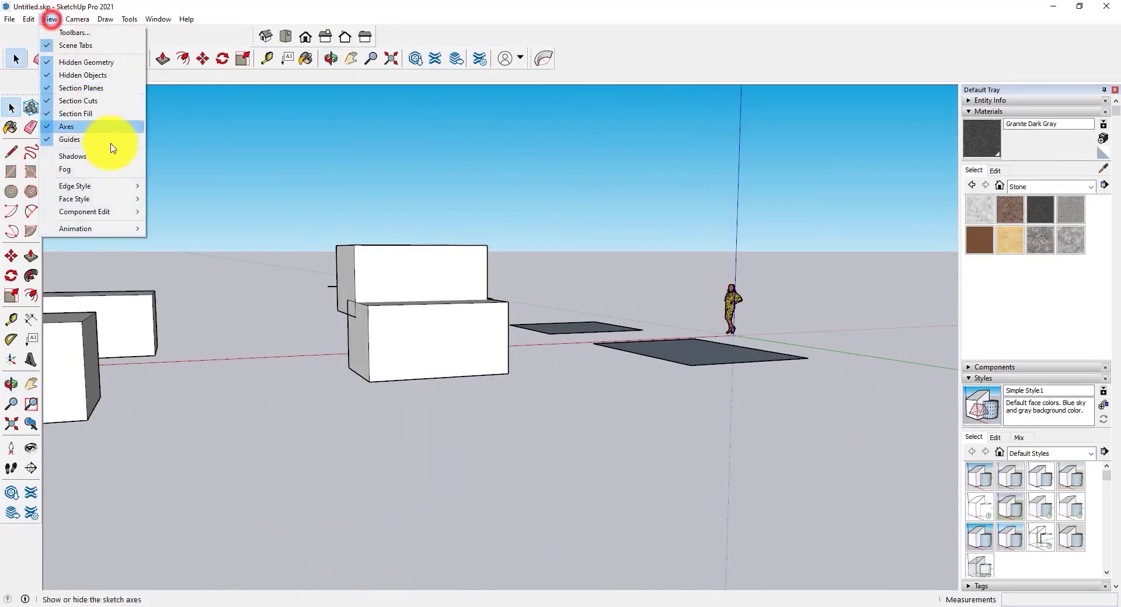
mouse_move(114, 232)
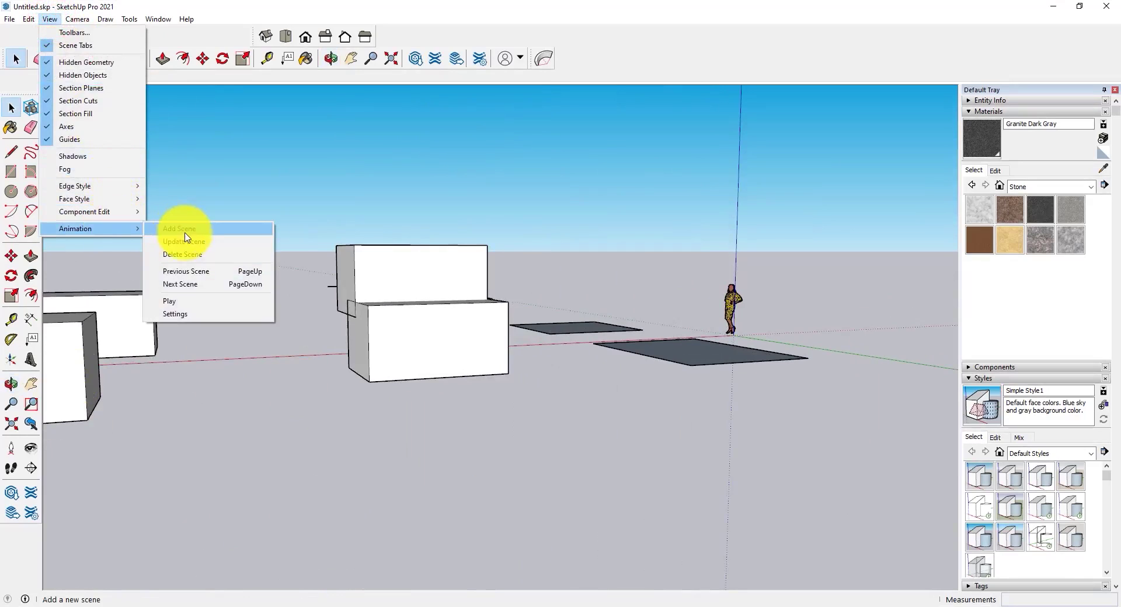
left_click(185, 230)
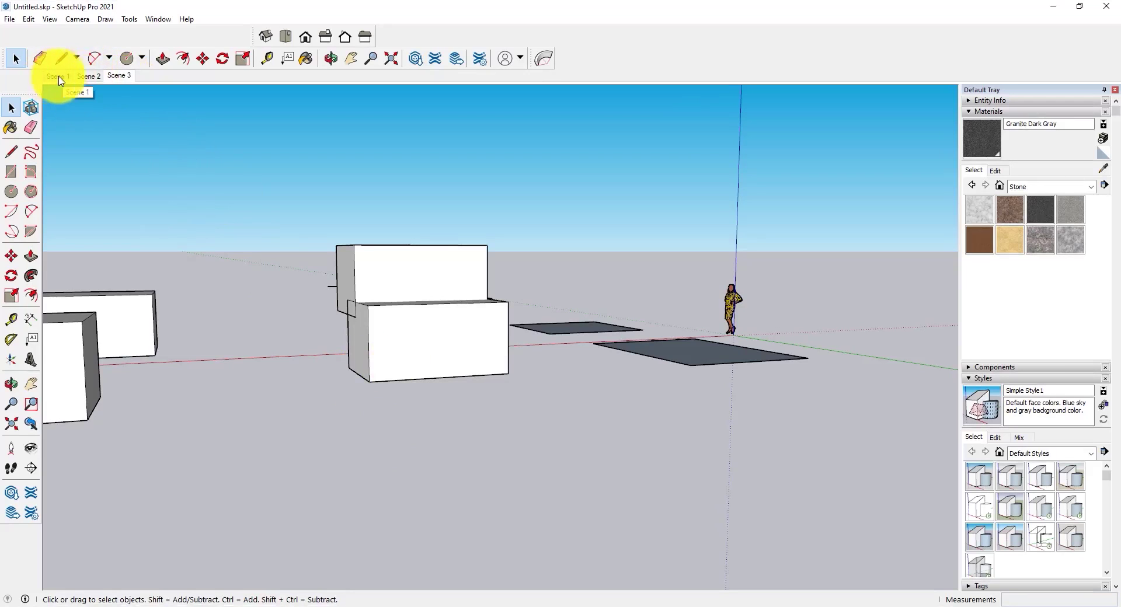
Switch to Scene 2 and back to Scene 3 to compare their saved views
left_click(93, 77)
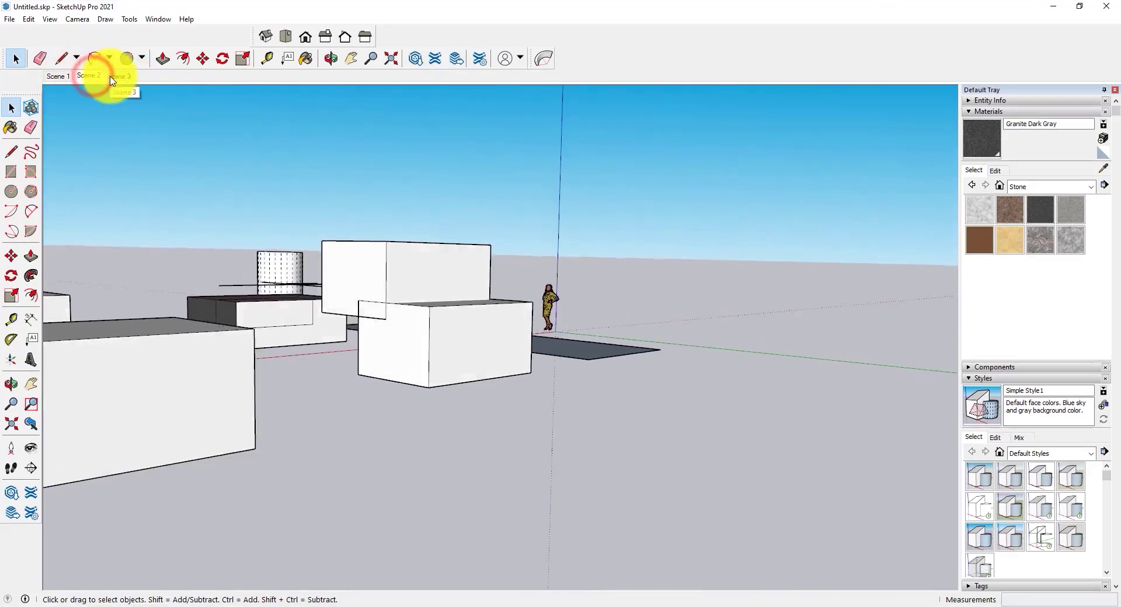
left_click(121, 79)
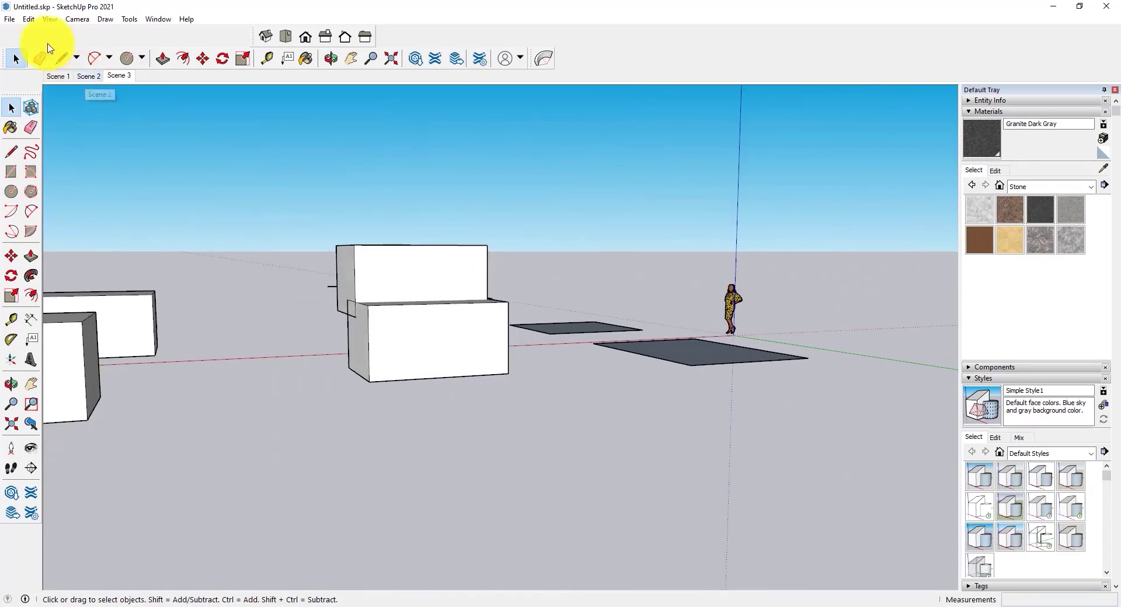
Go from Scene 3 to the previous scene and return with the Previous Scene and Next Scene commands
left_click(47, 18)
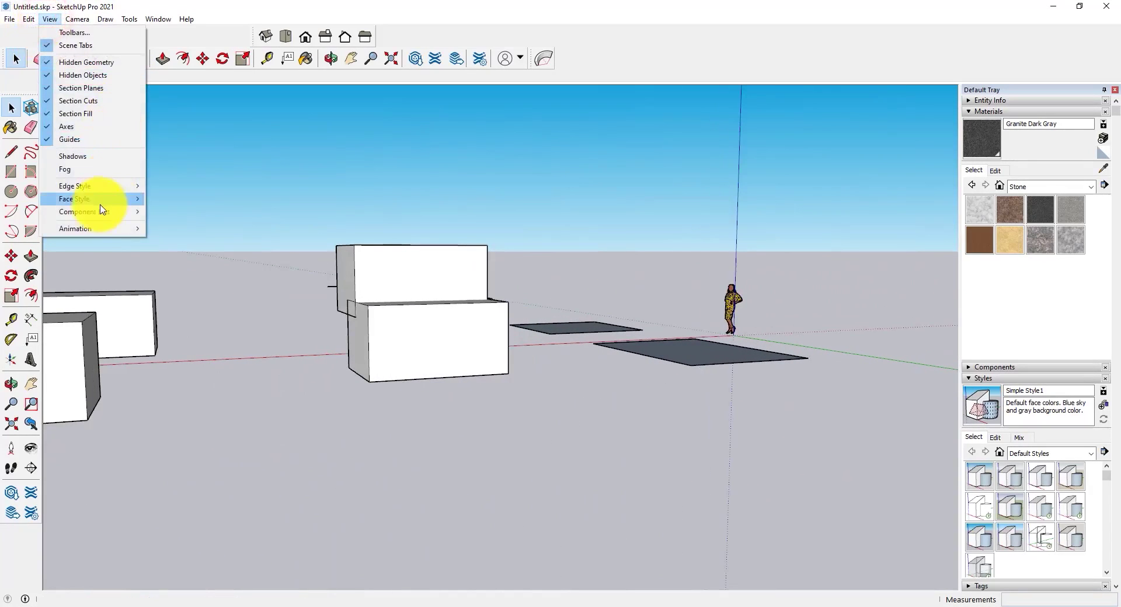
mouse_move(96, 230)
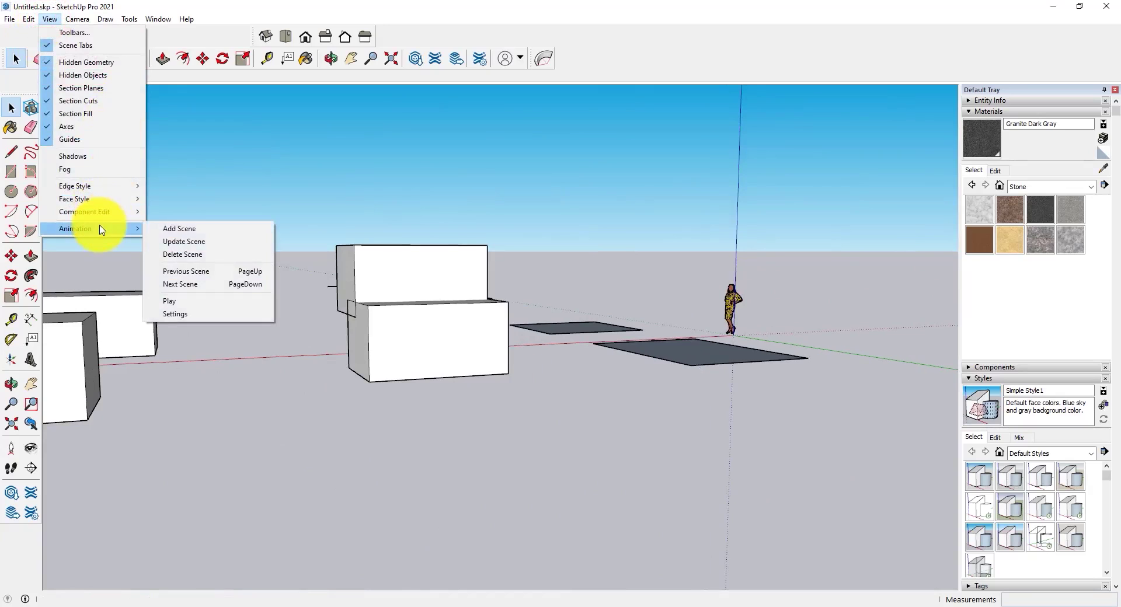
left_click(207, 271)
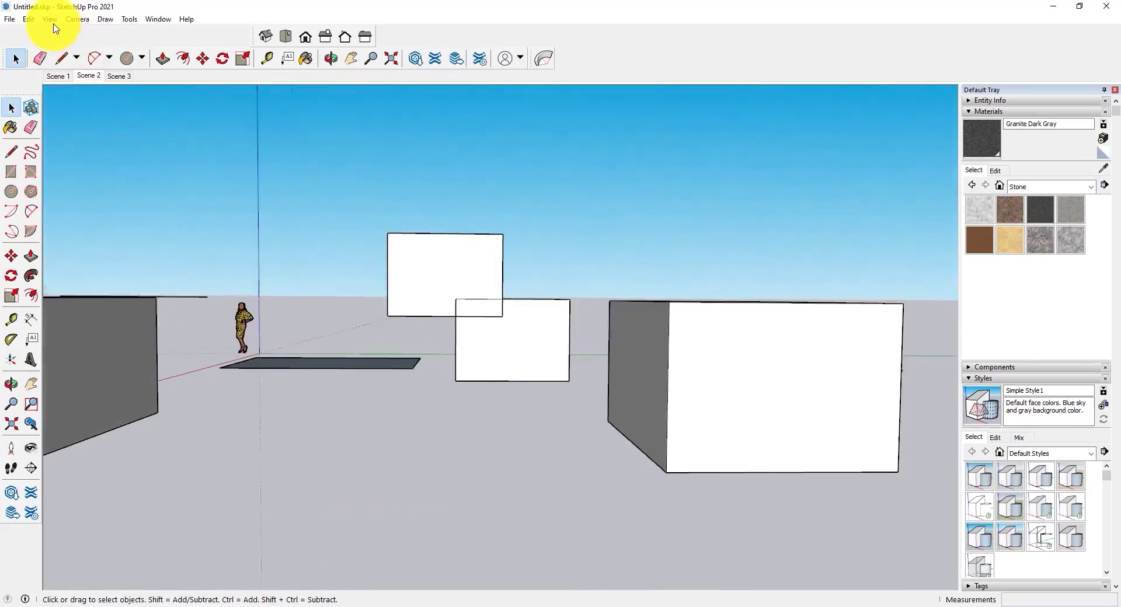
left_click(50, 22)
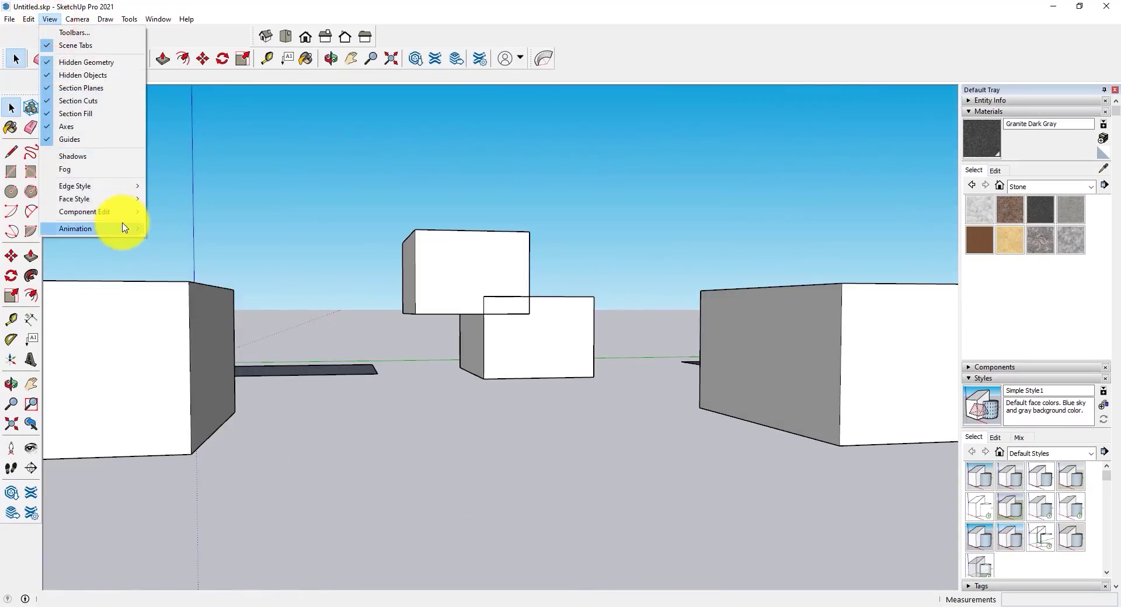
mouse_move(124, 228)
left_click(201, 284)
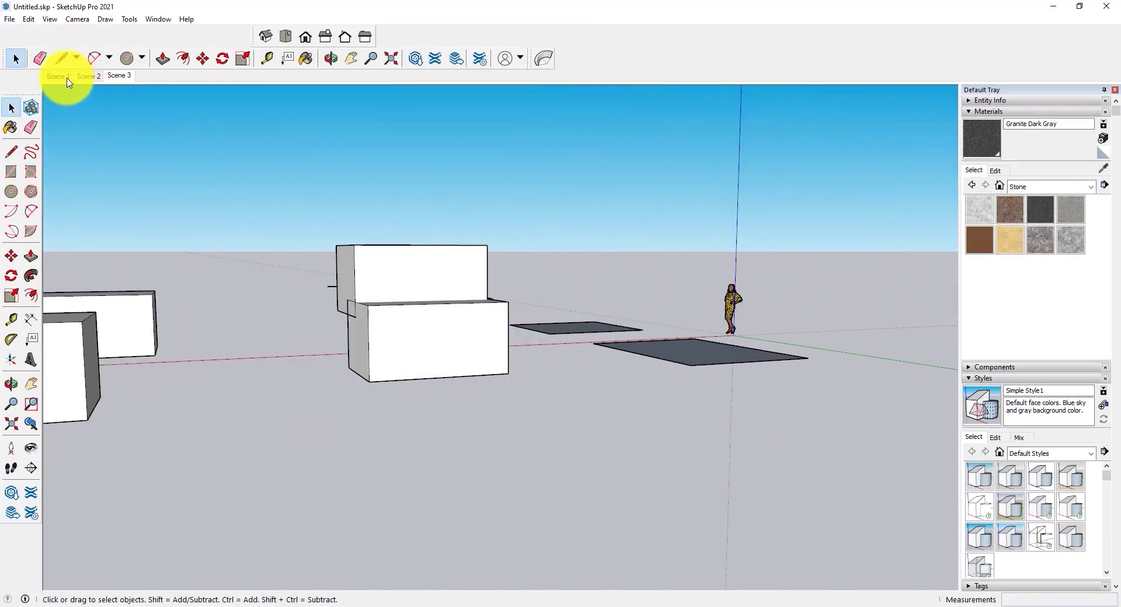
Advance from Scene 3 with the Next Scene command so the scene sequence wraps around
left_click(28, 19)
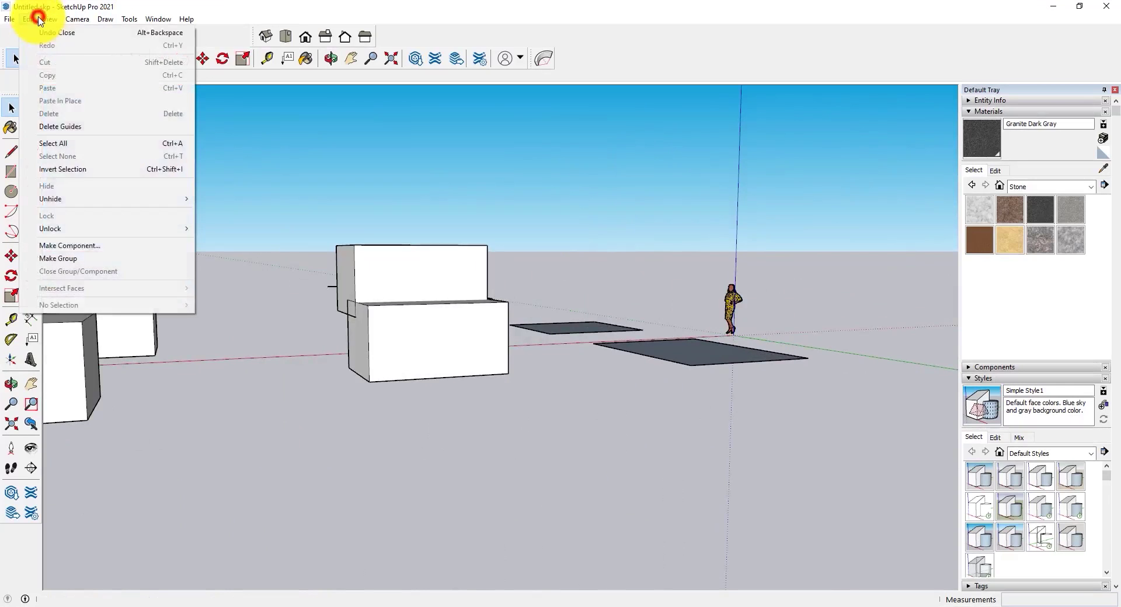
mouse_move(49, 19)
mouse_move(118, 229)
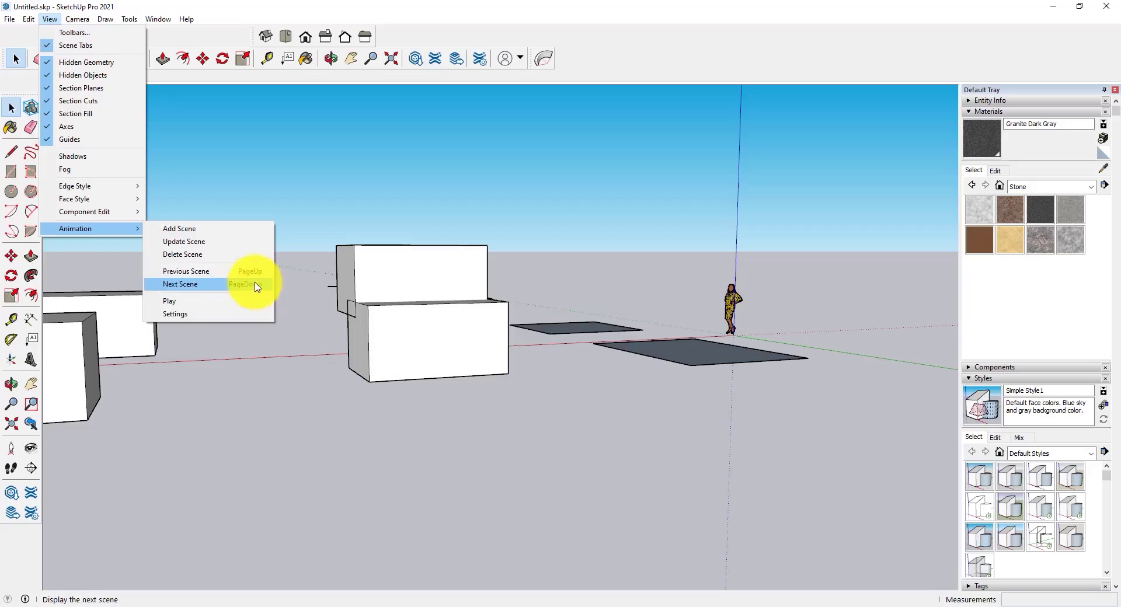
left_click(210, 283)
left_click(49, 19)
mouse_move(80, 229)
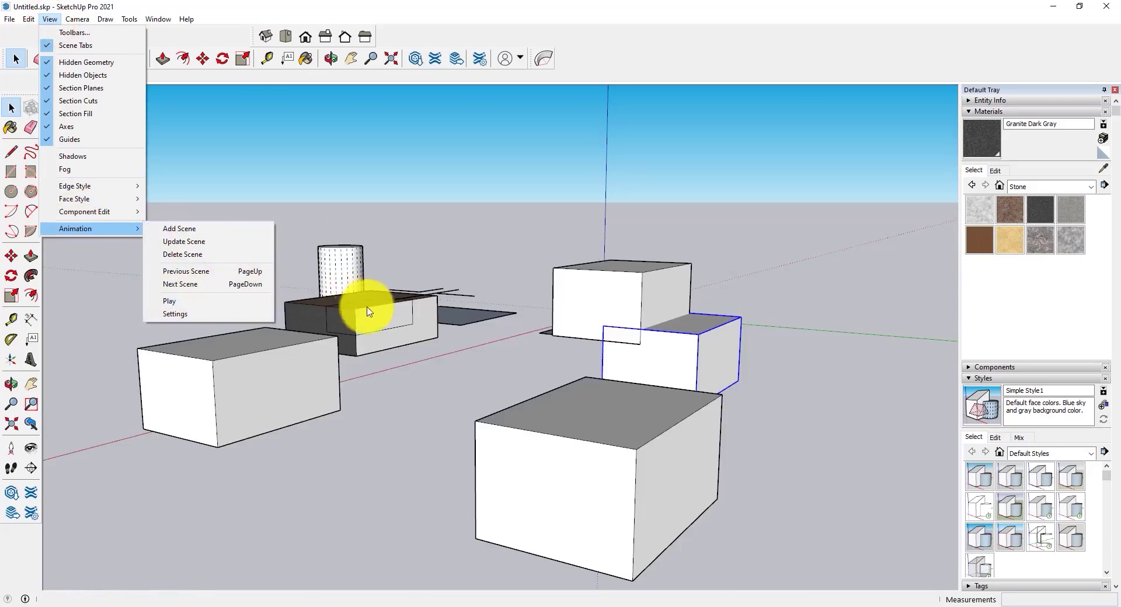
left_click(374, 365)
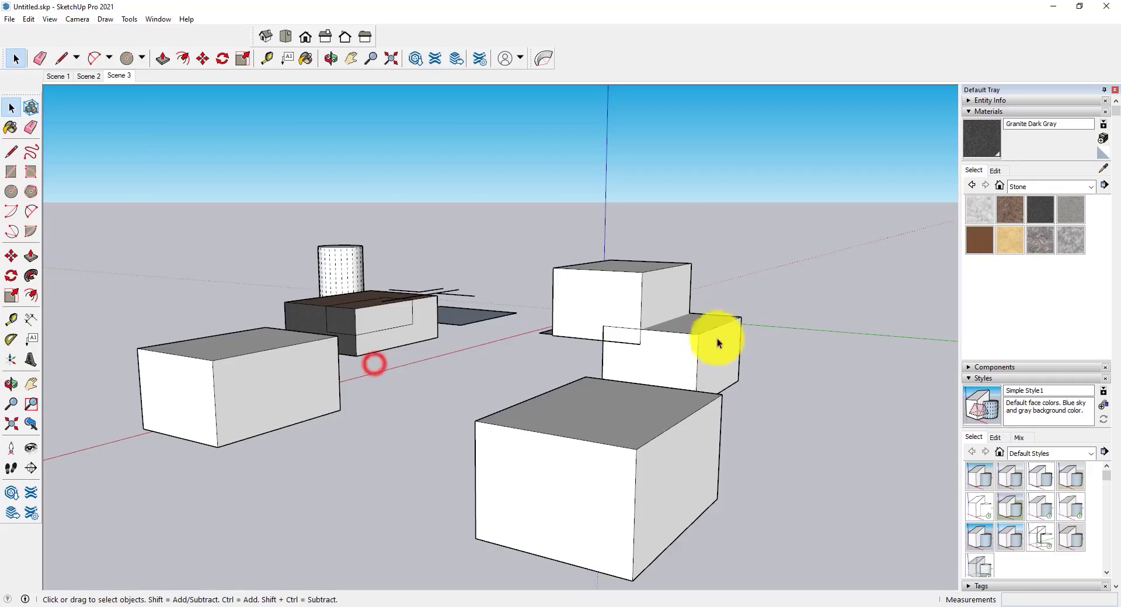
Switch through Scene 1, Scene 2 and Scene 3 in order to view each saved camera position
left_click(60, 76)
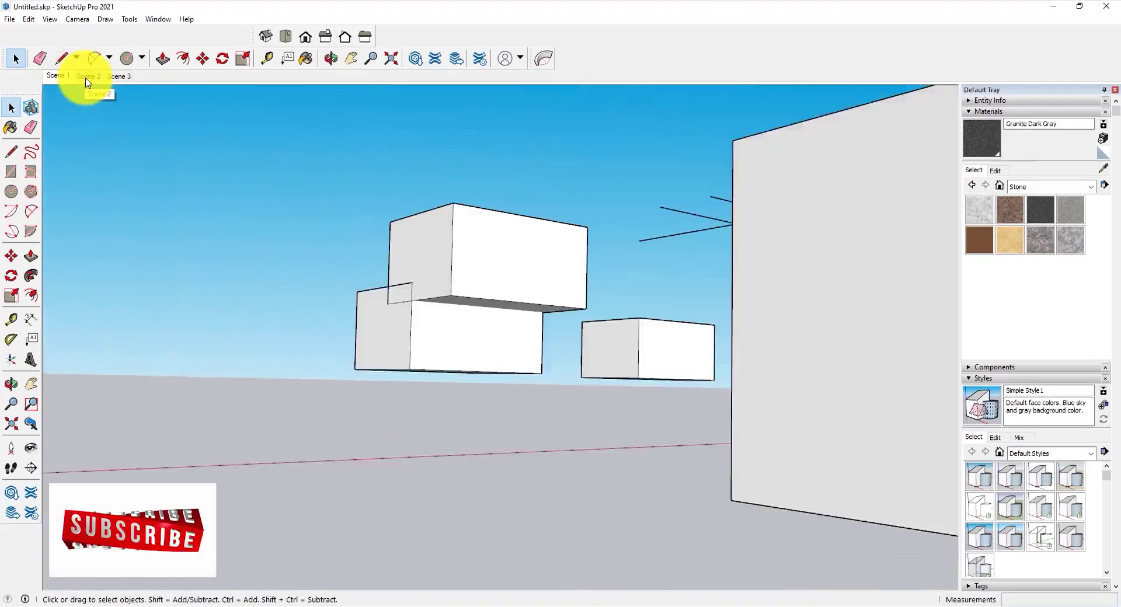
left_click(87, 76)
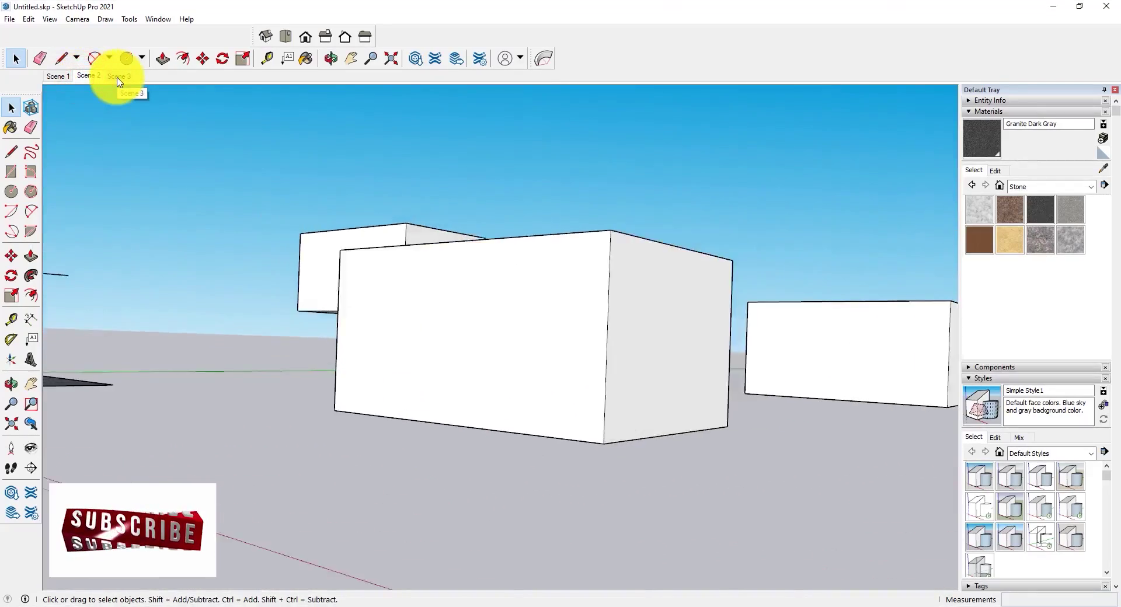
left_click(119, 78)
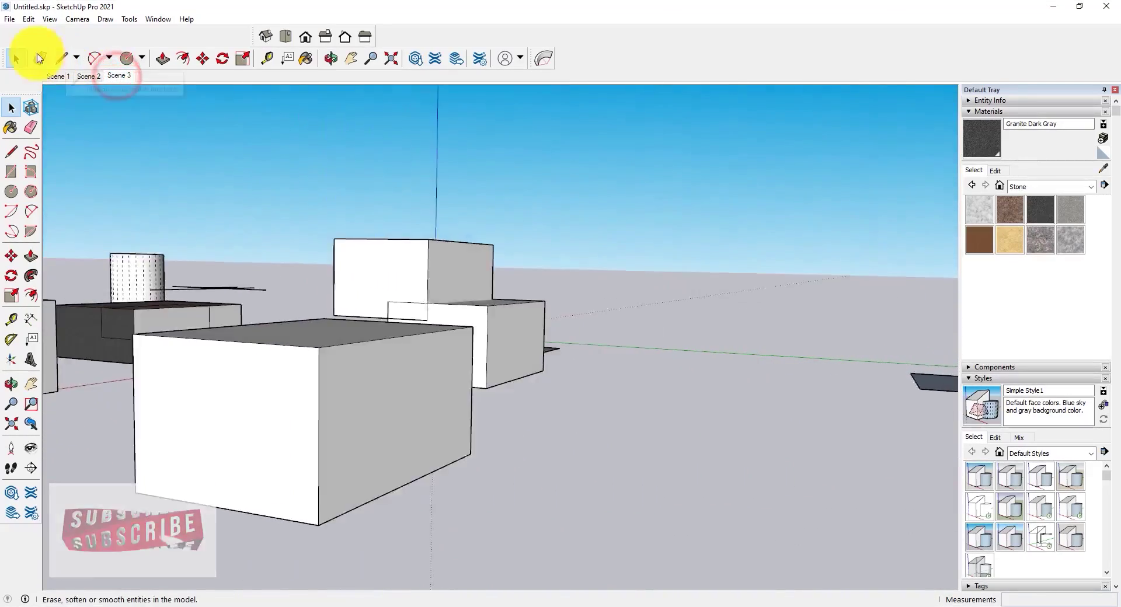
Examine the available export types, including Animation, without exporting anything
left_click(9, 18)
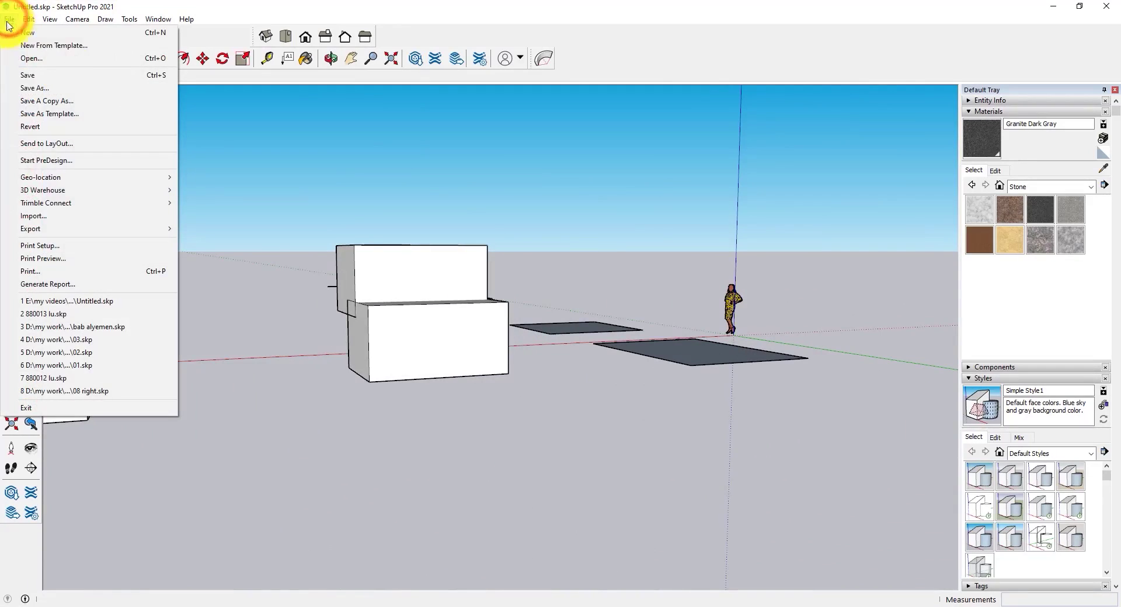
mouse_move(43, 228)
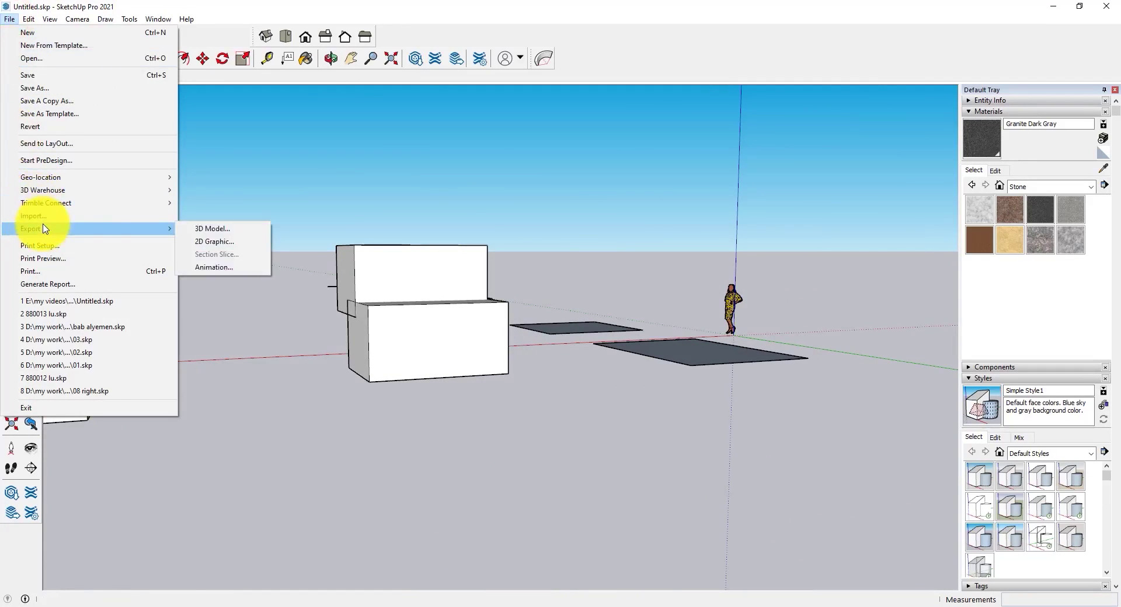
left_click(217, 267)
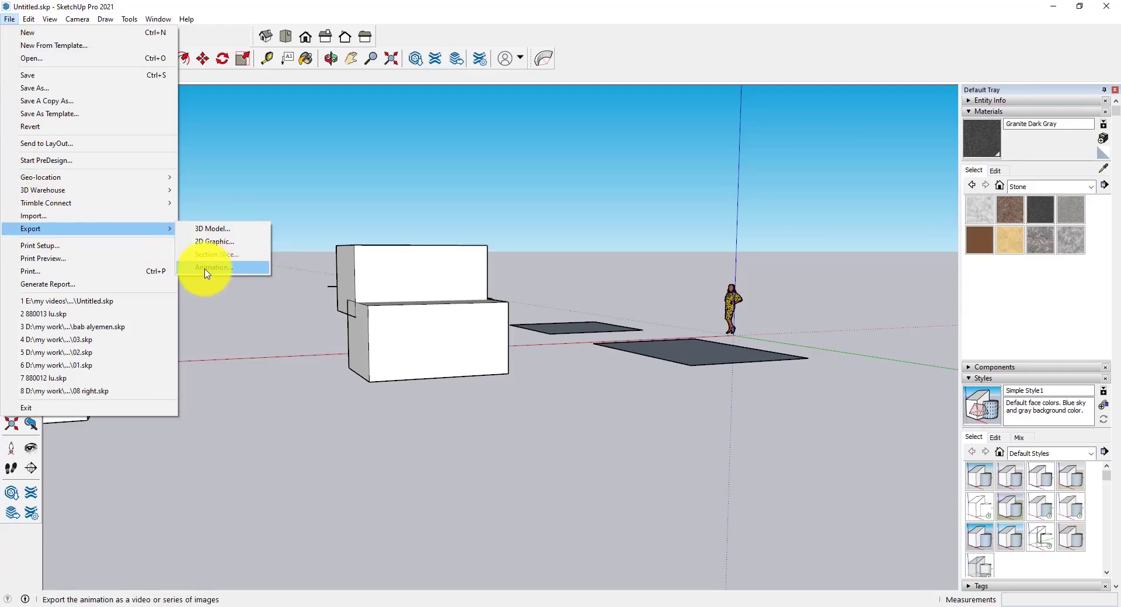
left_click(535, 418)
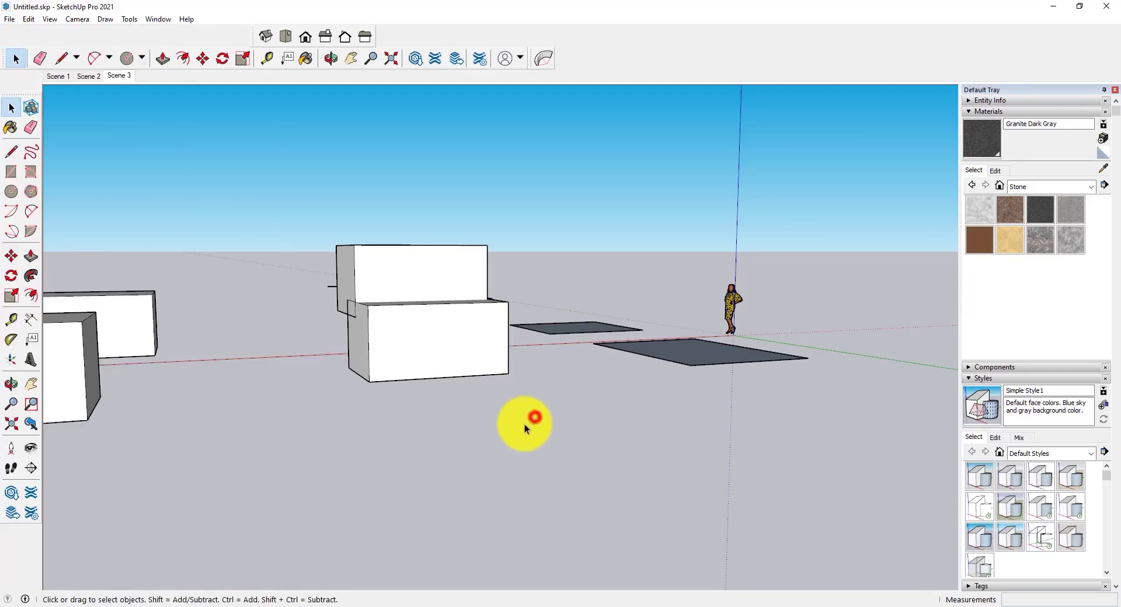
Play the scene animation through the three saved scenes and stop the playback
left_click(49, 19)
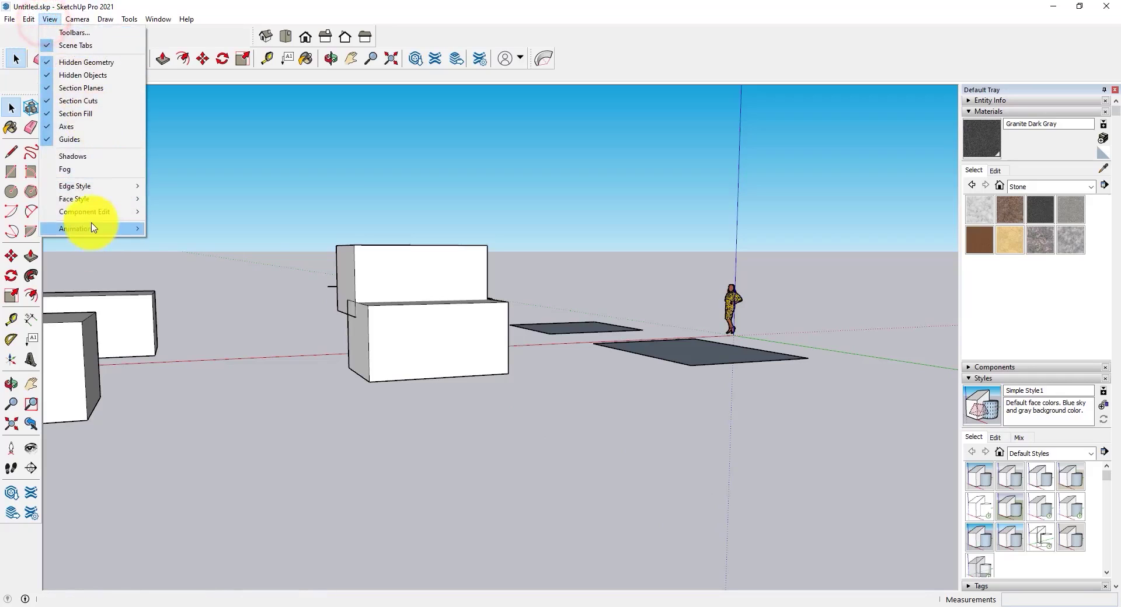
mouse_move(82, 228)
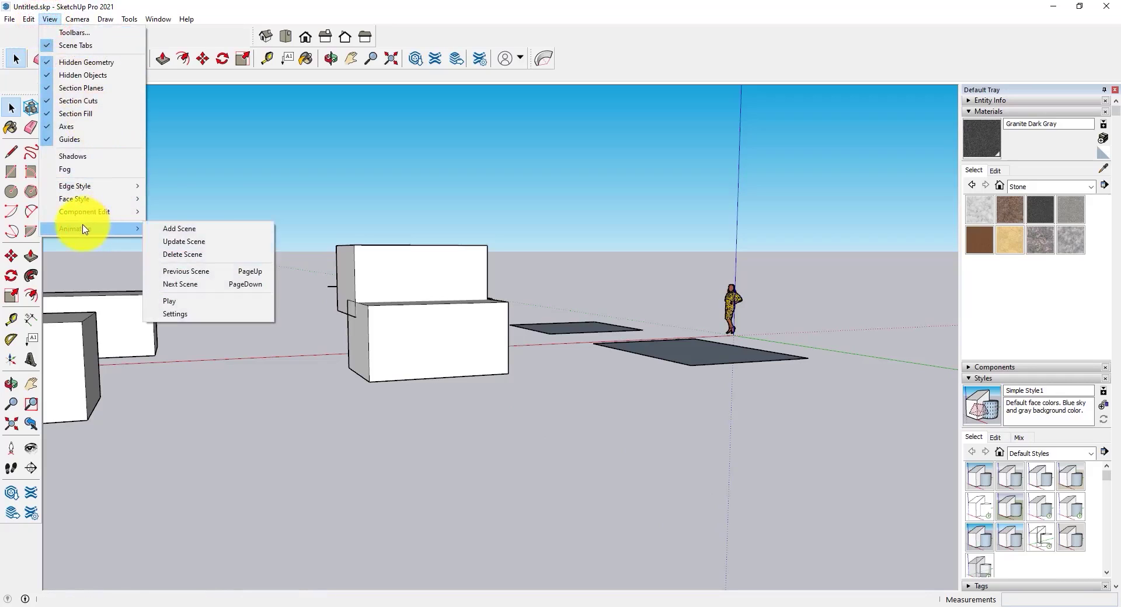
left_click(173, 302)
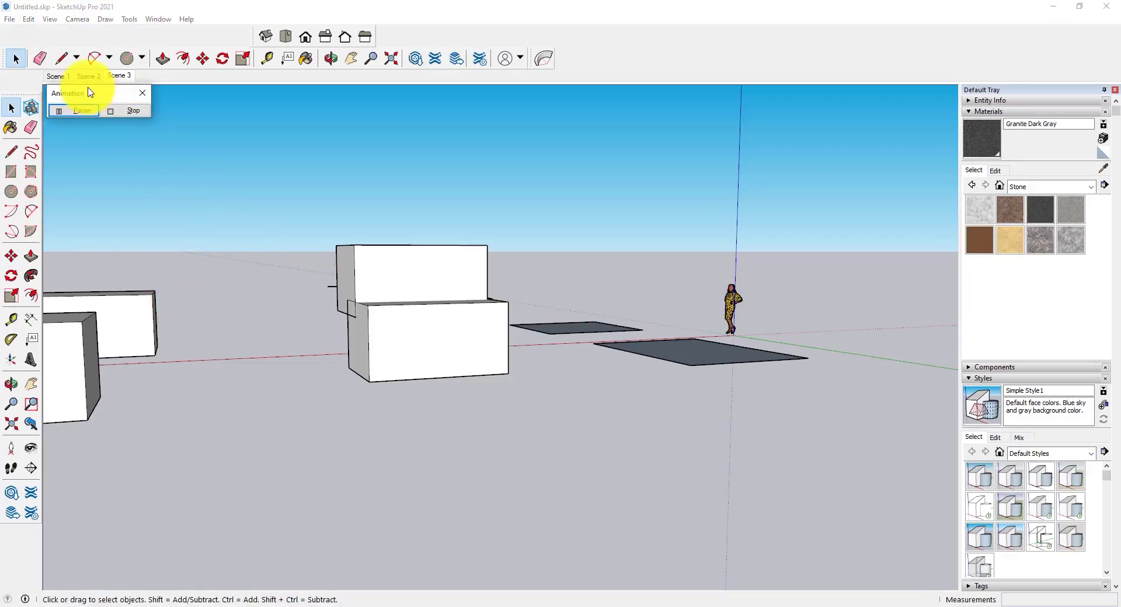
mouse_move(88, 92)
left_mouse_down()
mouse_move(105, 97)
mouse_move(86, 93)
left_mouse_up()
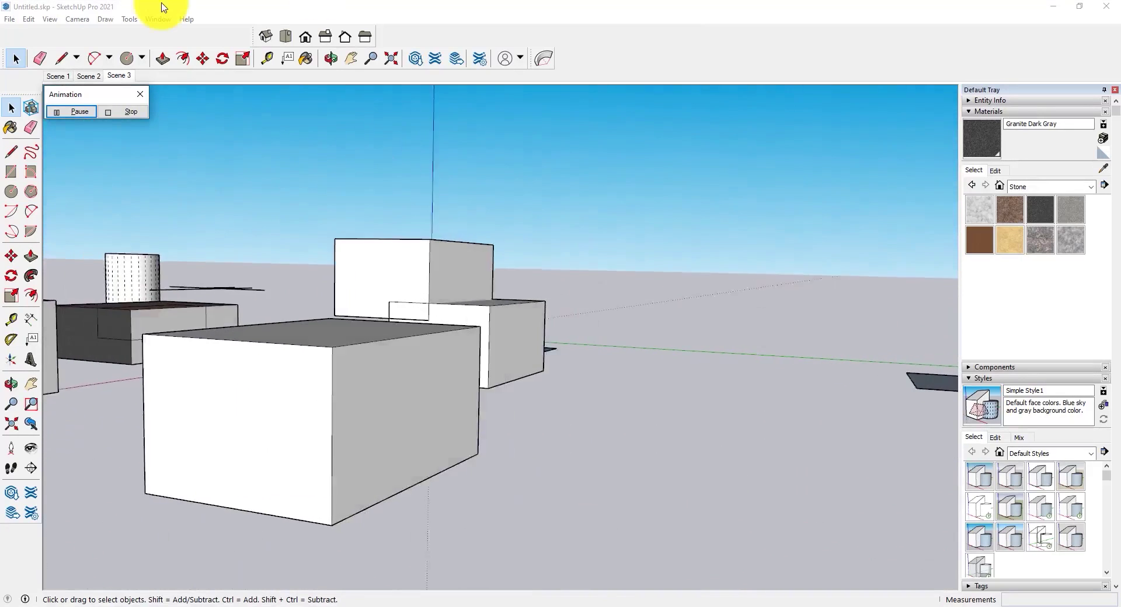
left_click(126, 112)
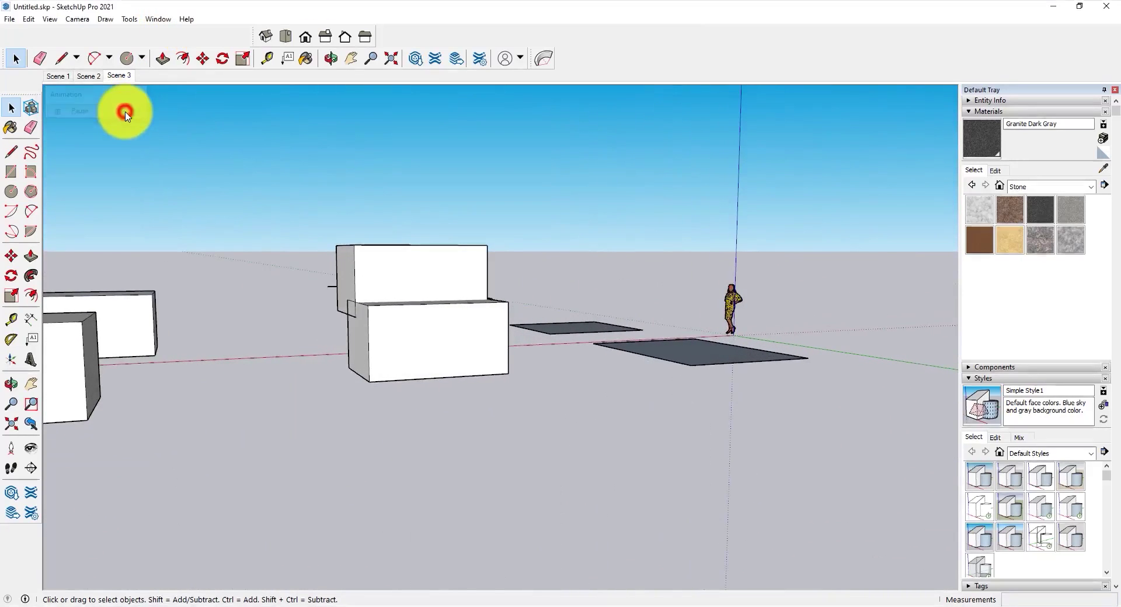
Inspect the model's animation settings for scene transitions and scene delay, and close them
left_click(51, 19)
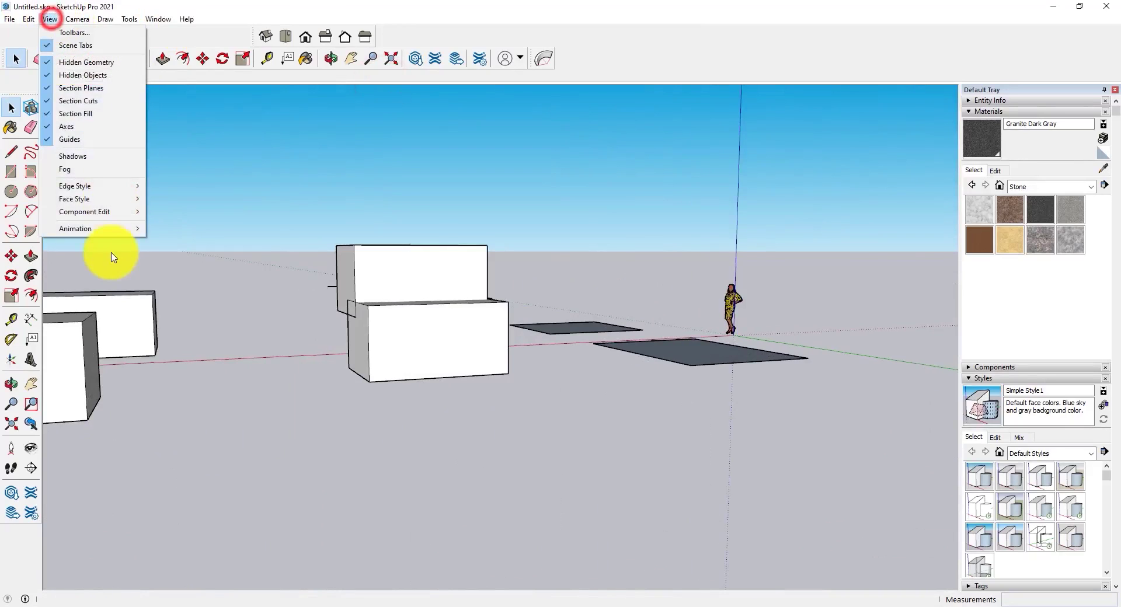
mouse_move(100, 229)
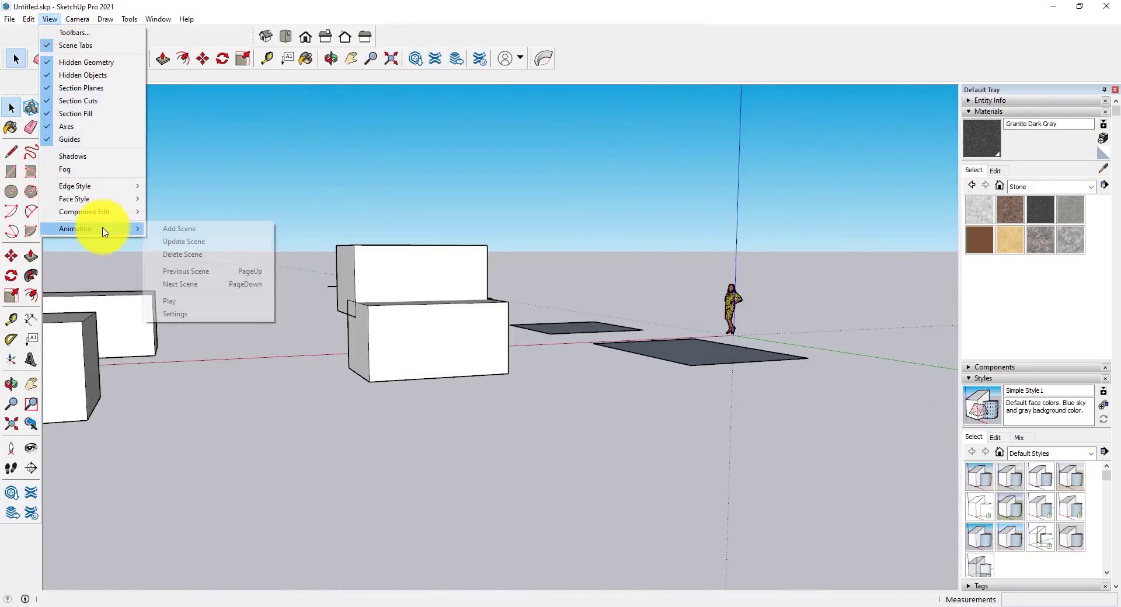
left_click(184, 316)
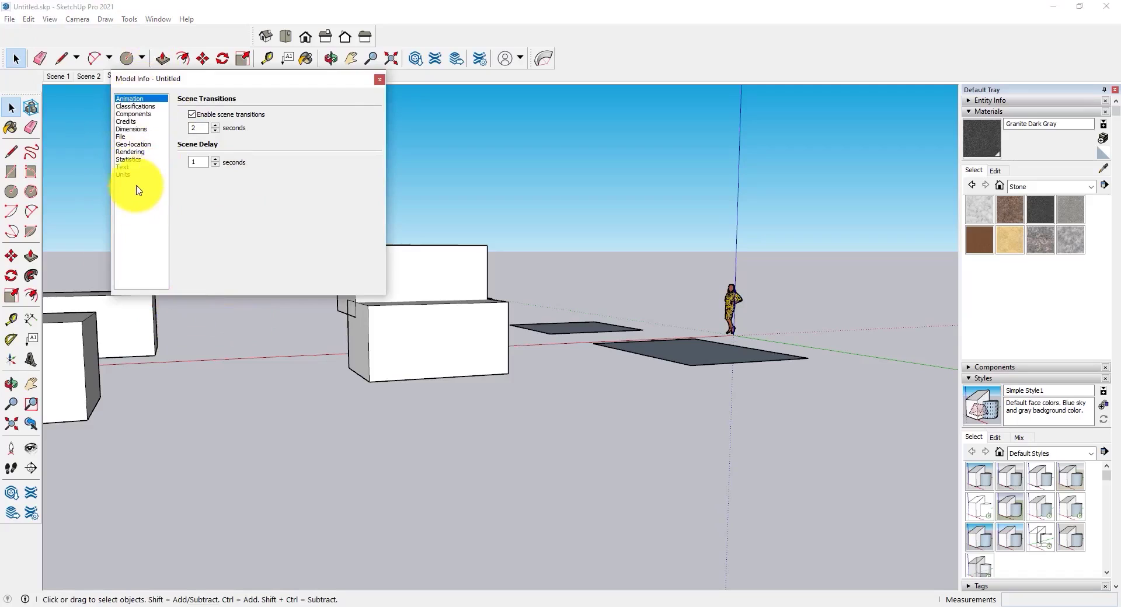
left_click(377, 79)
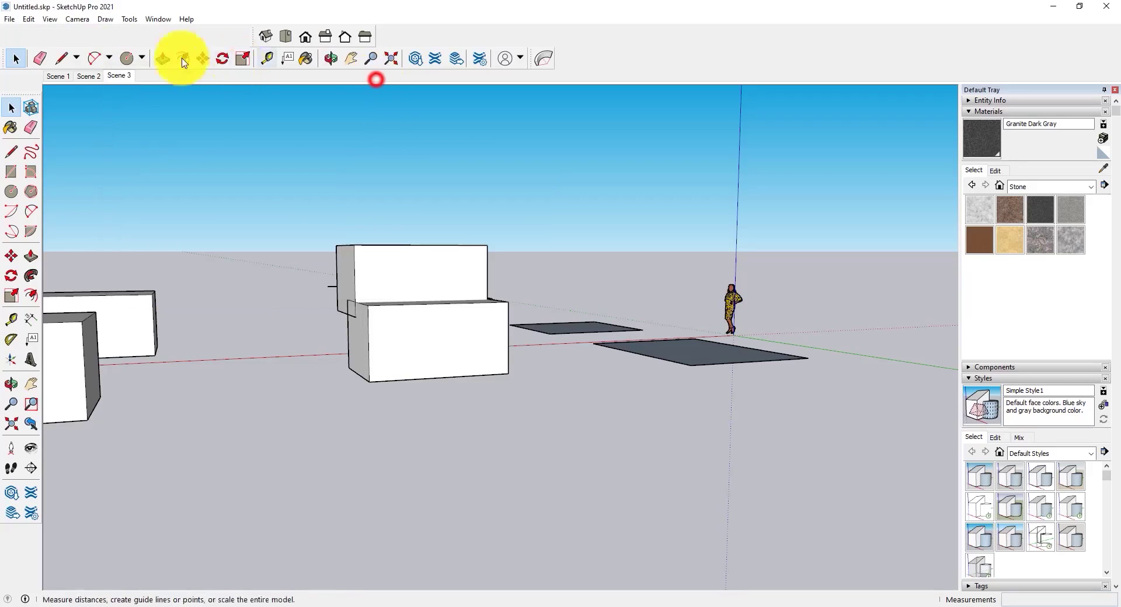
Set the scene delay to 2 seconds in the model's animation settings and close the dialog
left_click(49, 19)
mouse_move(76, 228)
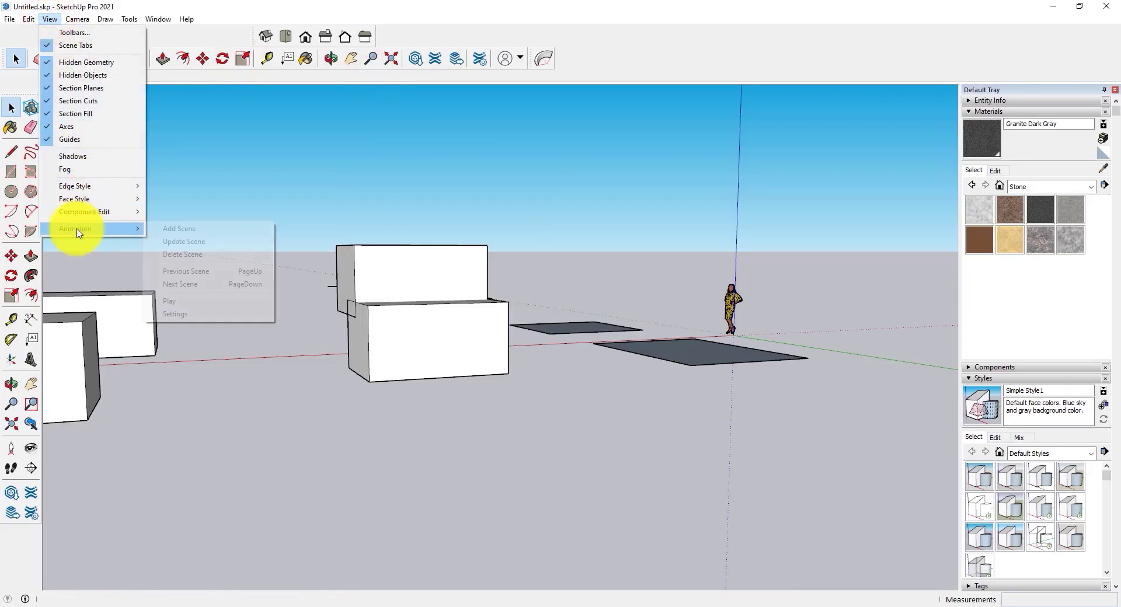
left_click(184, 314)
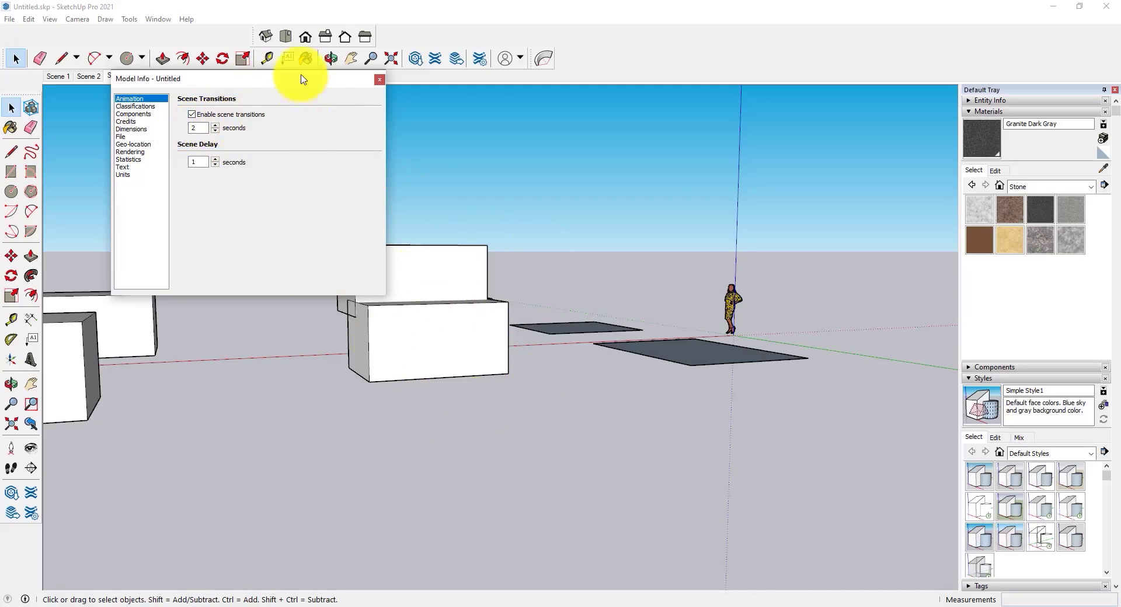
left_click_drag(303, 79, 430, 118)
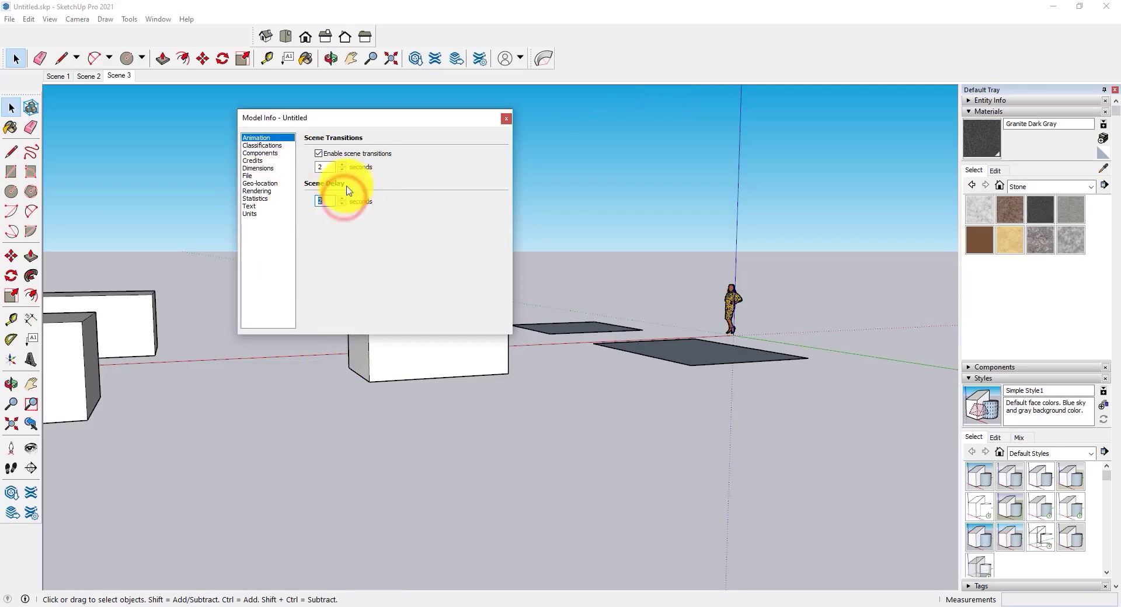
left_click(506, 120)
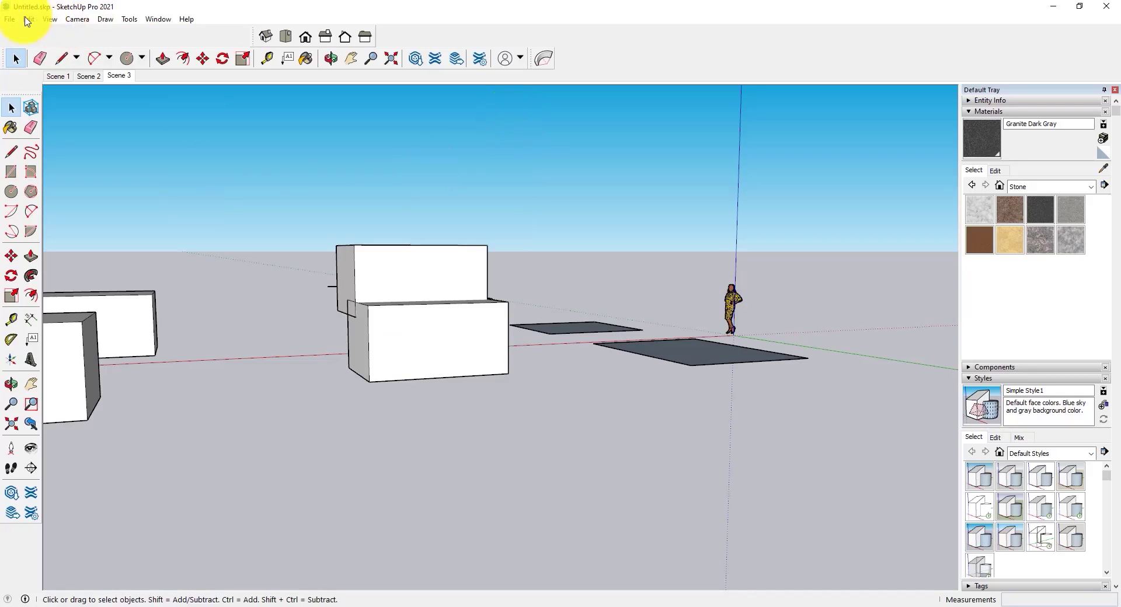
Replay the scene animation to check its timing with the new scene delay, and stop it
left_click(49, 19)
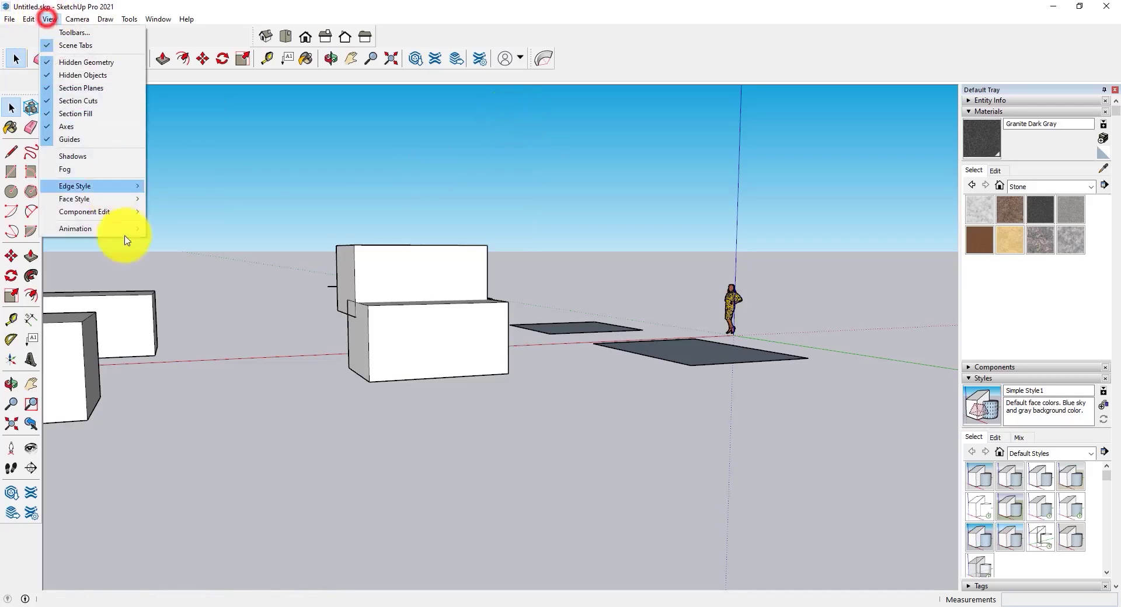
mouse_move(95, 229)
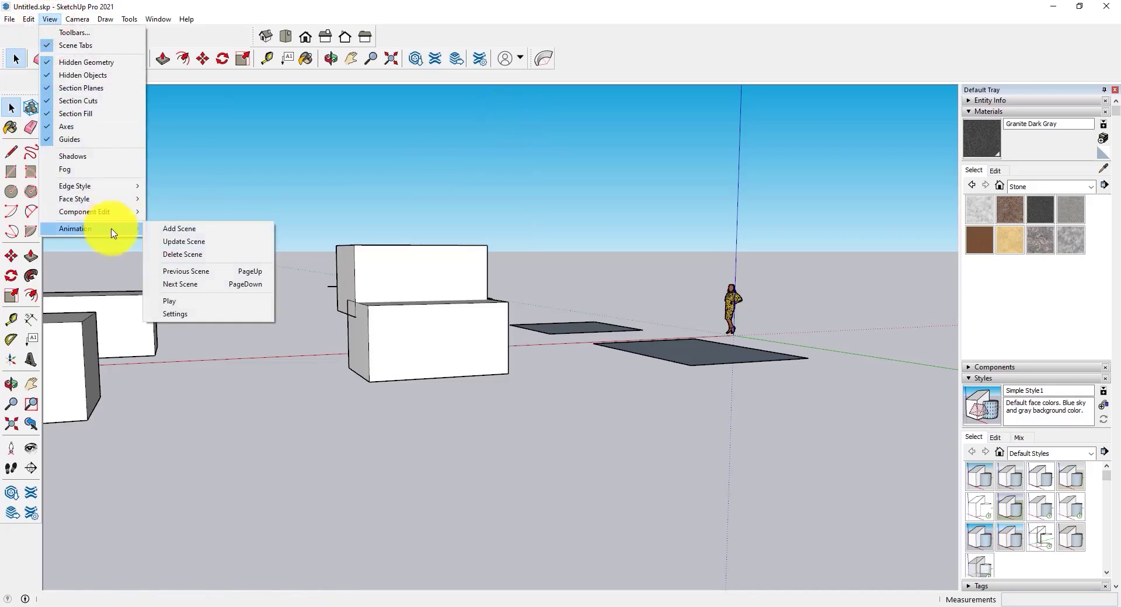
left_click(177, 301)
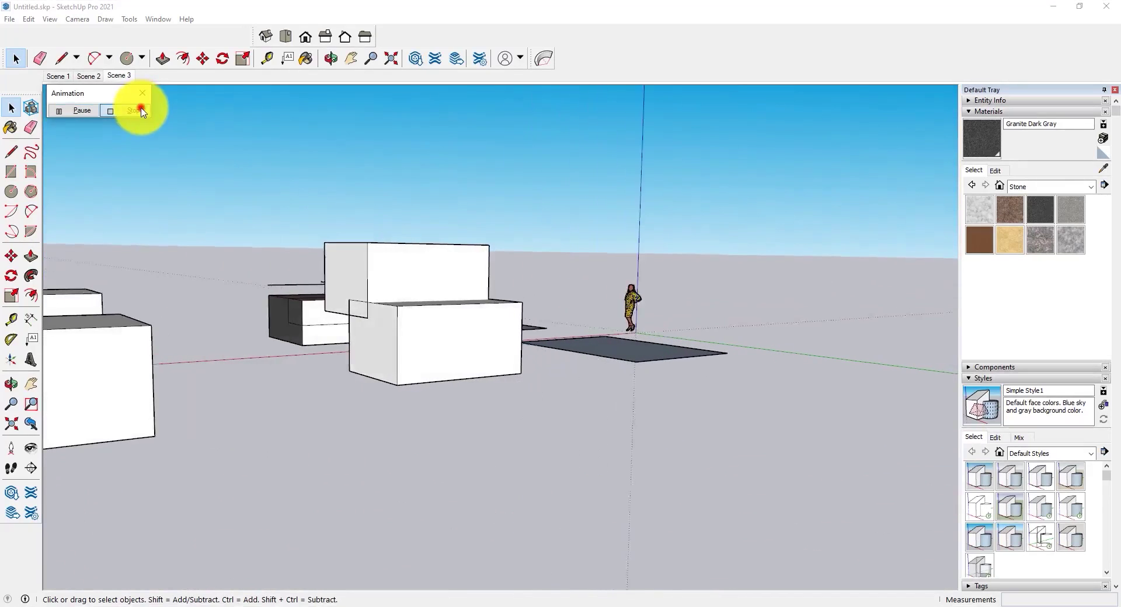
left_click(140, 108)
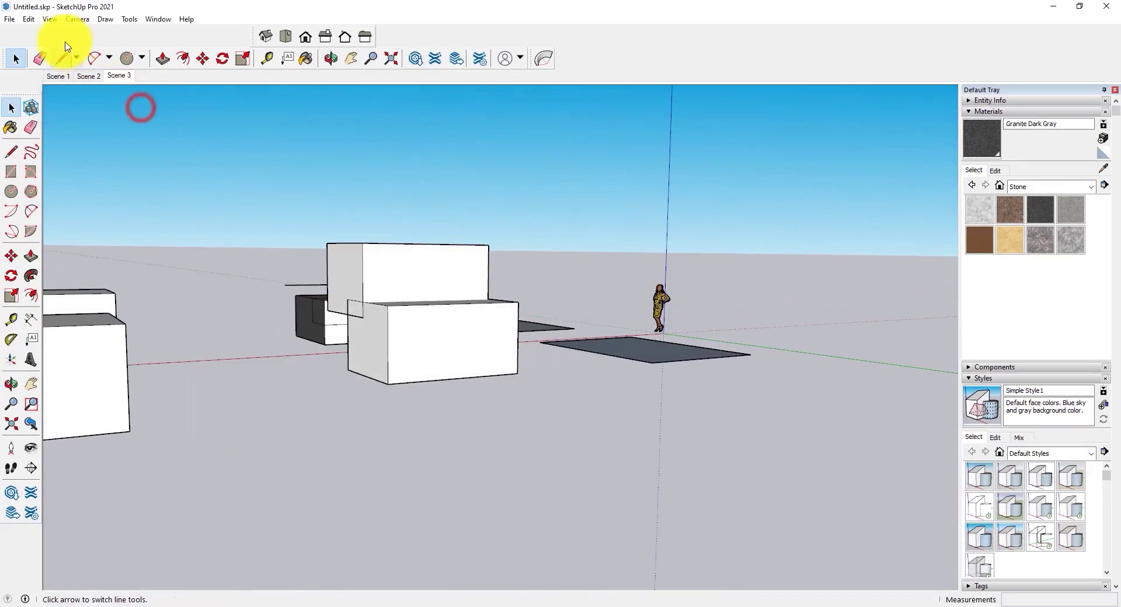
Lower the scene delay in the model's animation settings and close the dialog
left_click(49, 19)
mouse_move(99, 229)
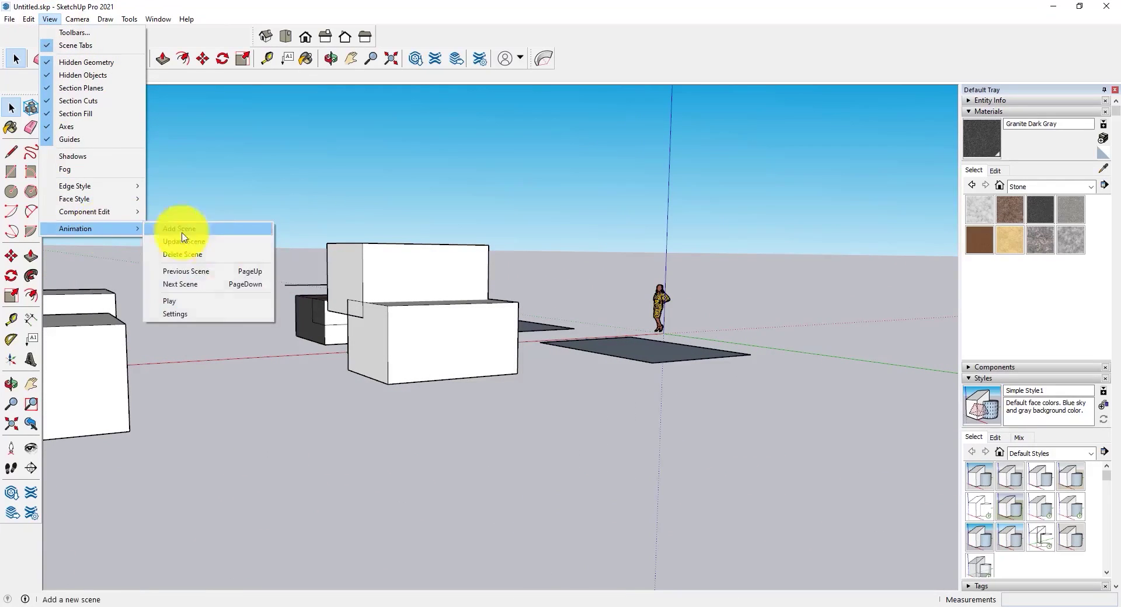
left_click(173, 313)
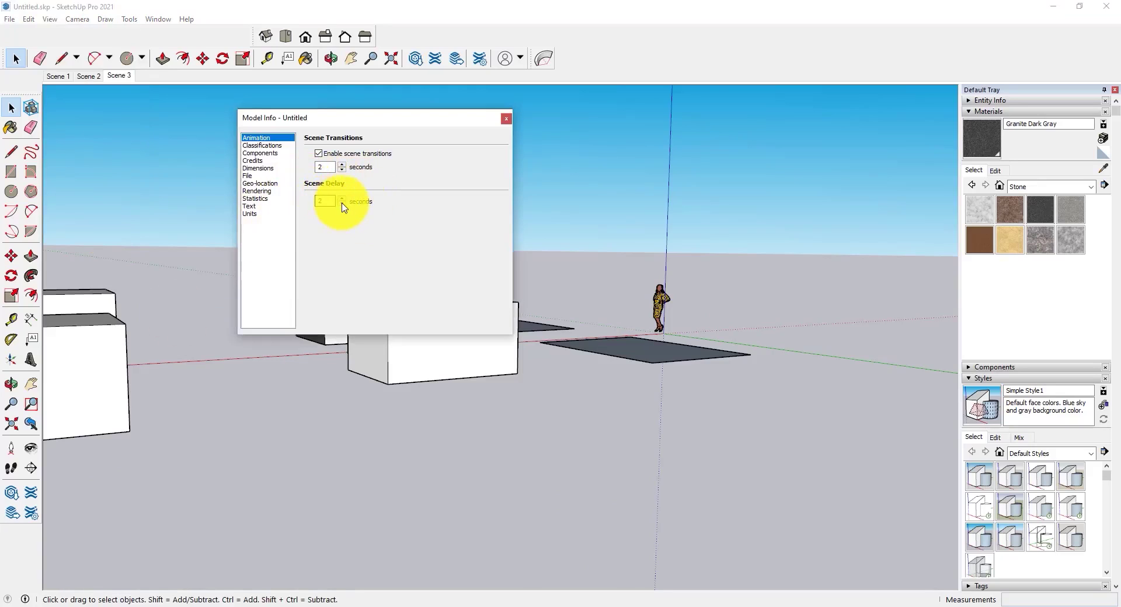
left_click(342, 204)
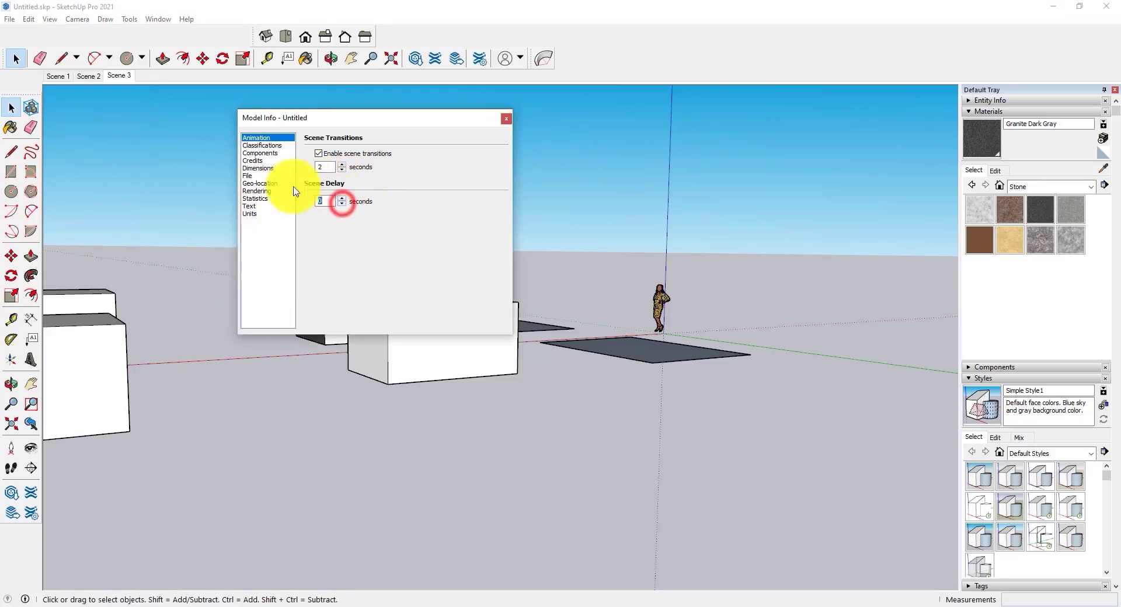
left_click(506, 117)
Play the scene animation again with the shortened scene delay, and stop the playback
left_click(54, 20)
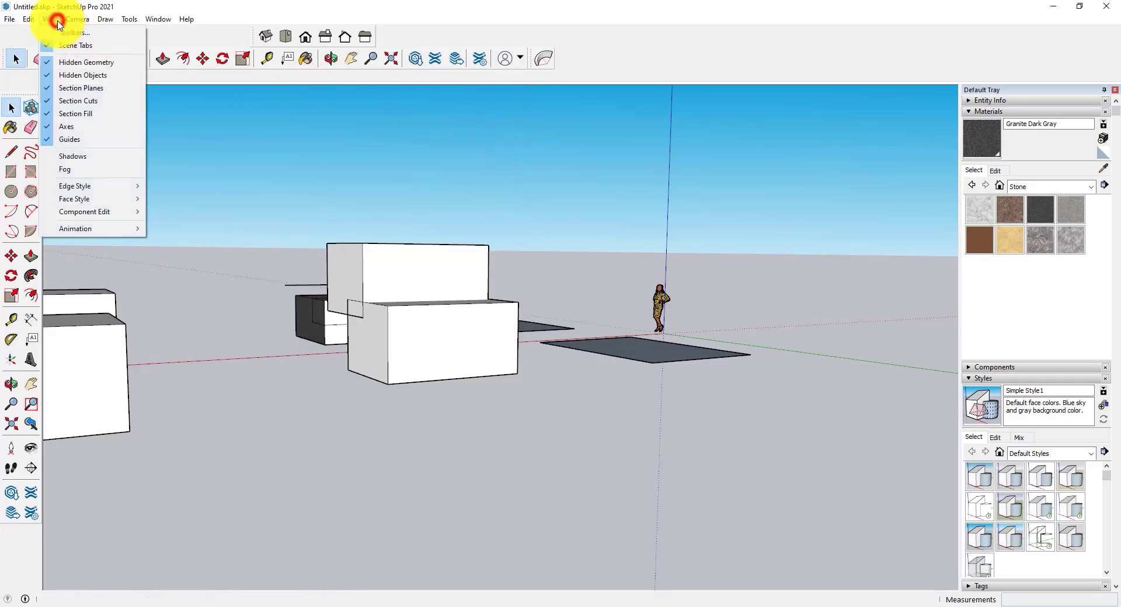
mouse_move(87, 229)
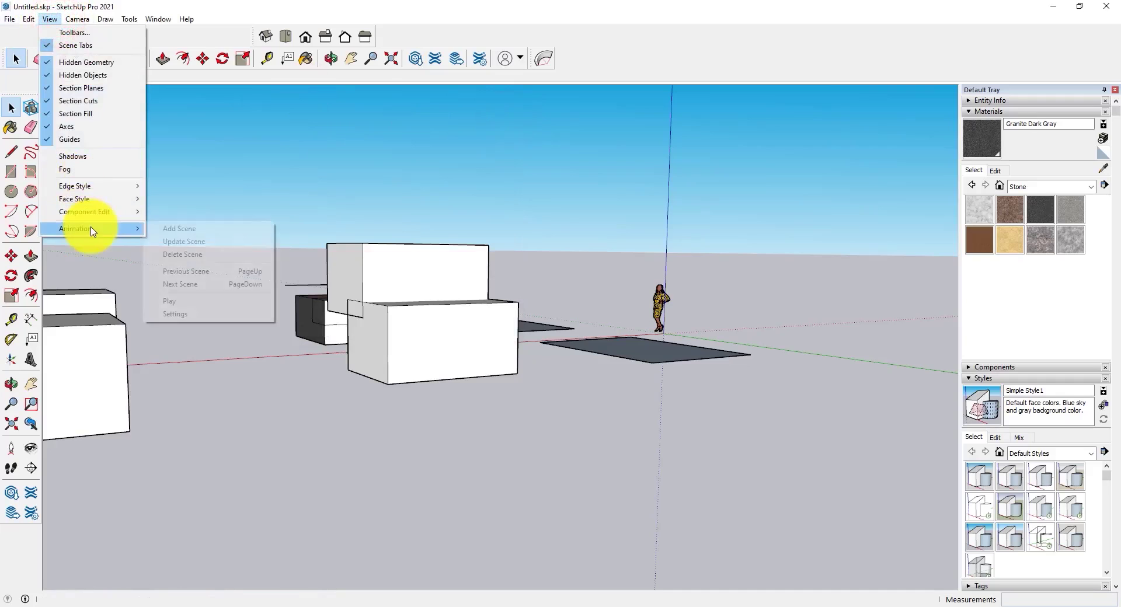
left_click(178, 301)
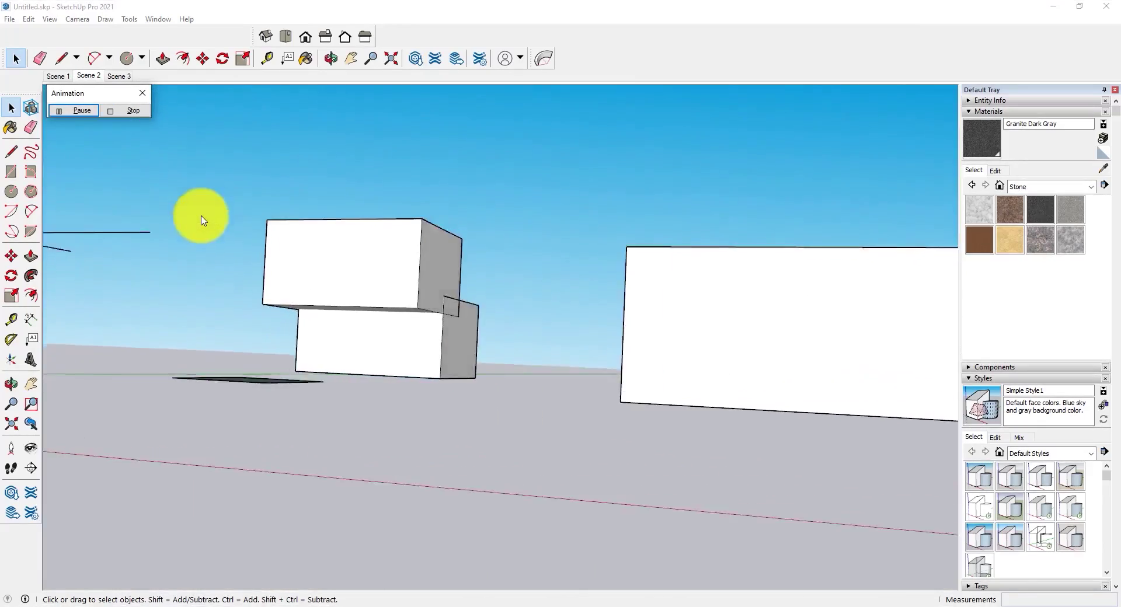
left_click(129, 111)
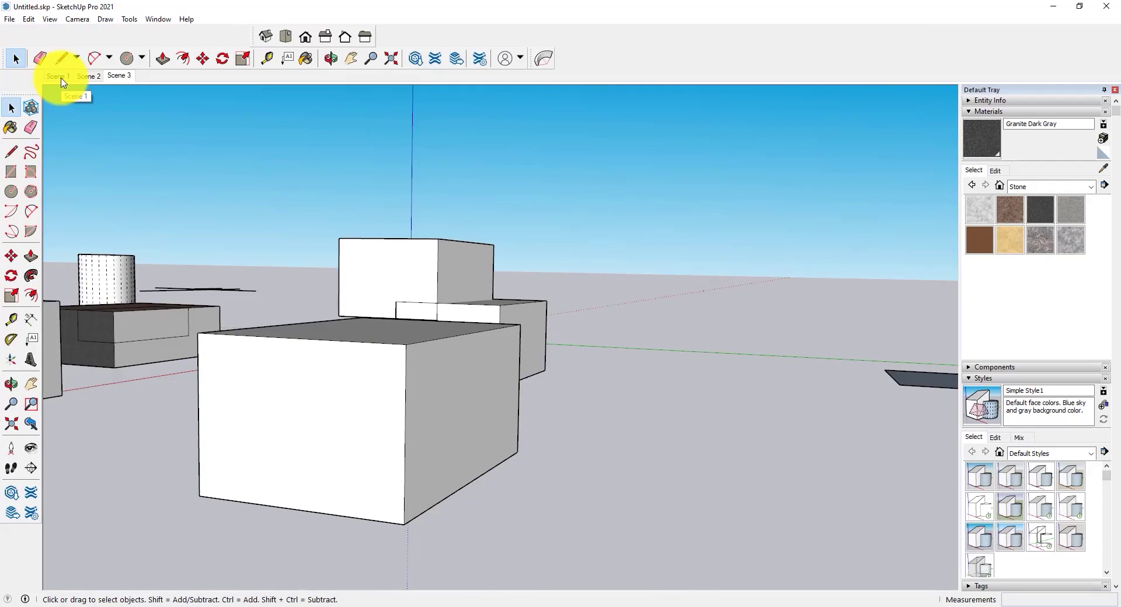
Activate Scene 1 and move it one place right in the scene order
right_click(63, 82)
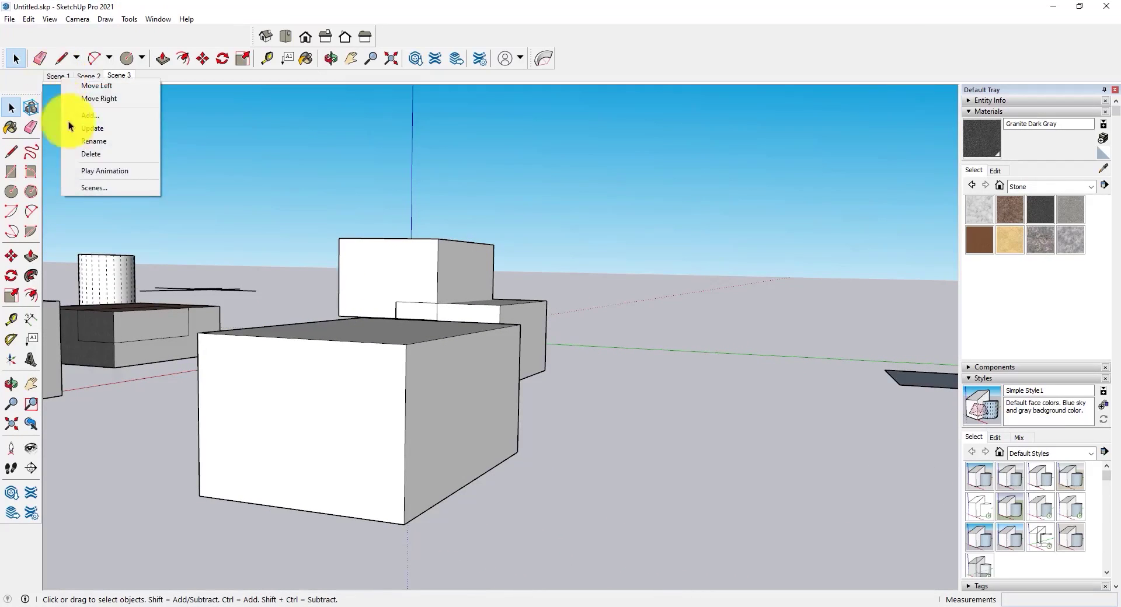
right_click(57, 80)
right_click(59, 82)
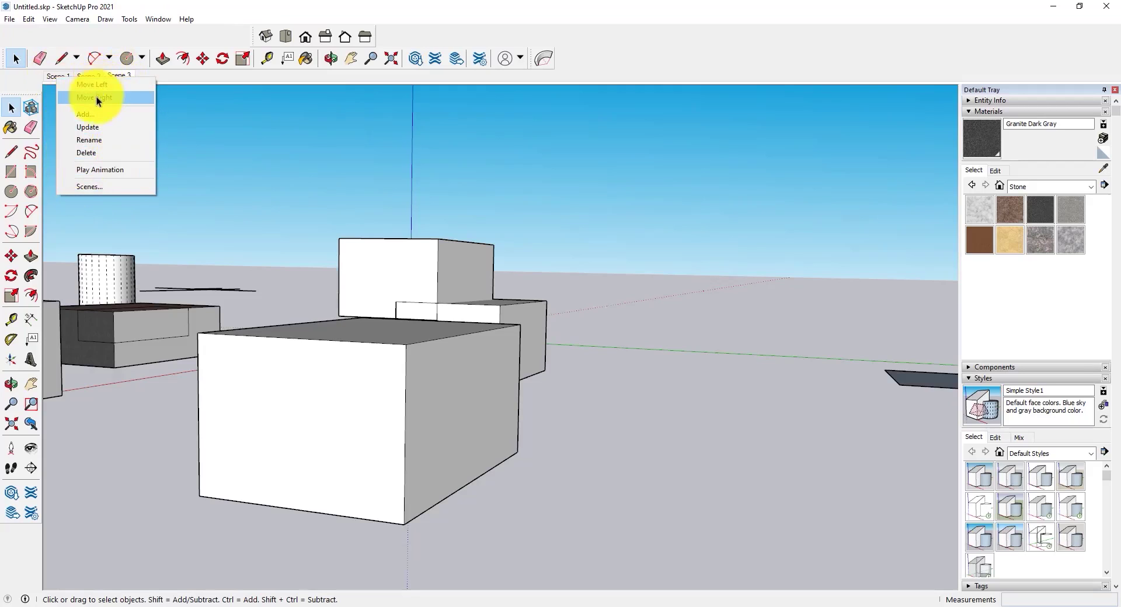
right_click(55, 79)
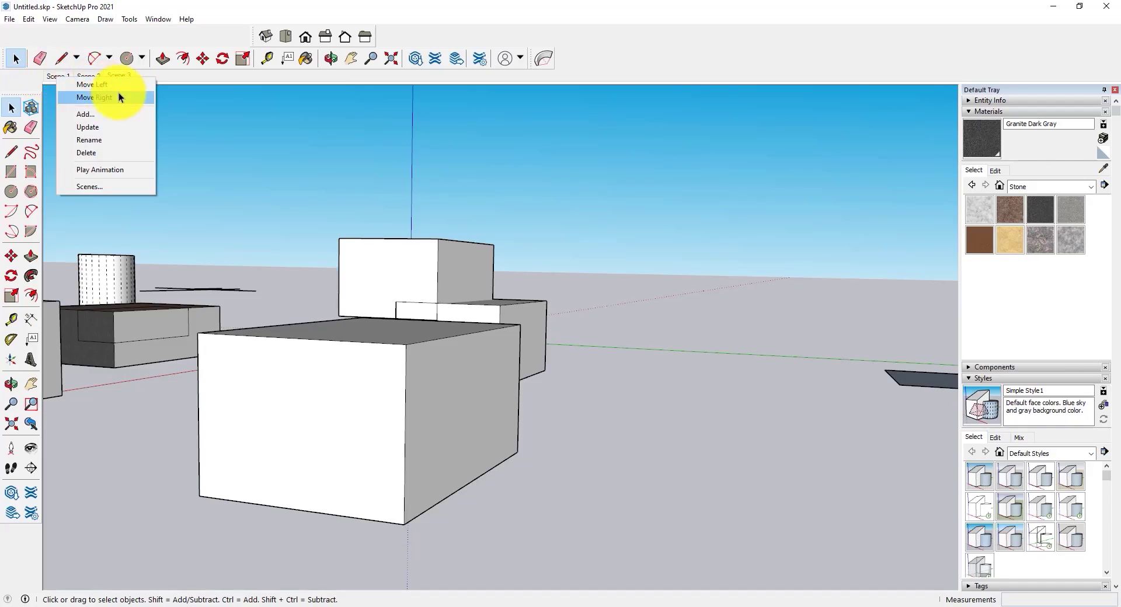
left_click(58, 75)
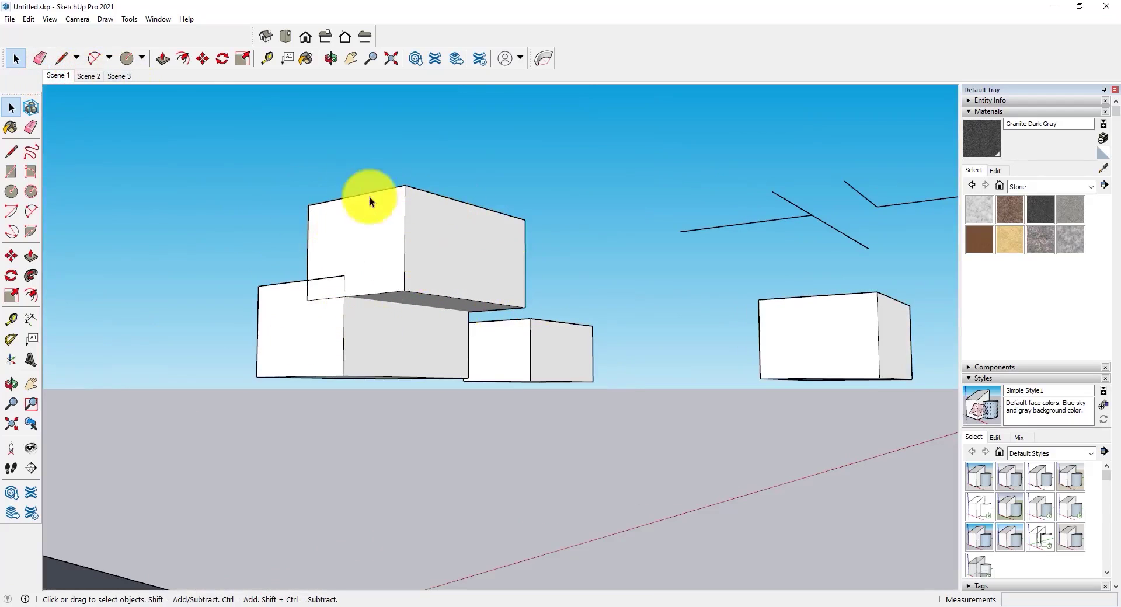
right_click(58, 82)
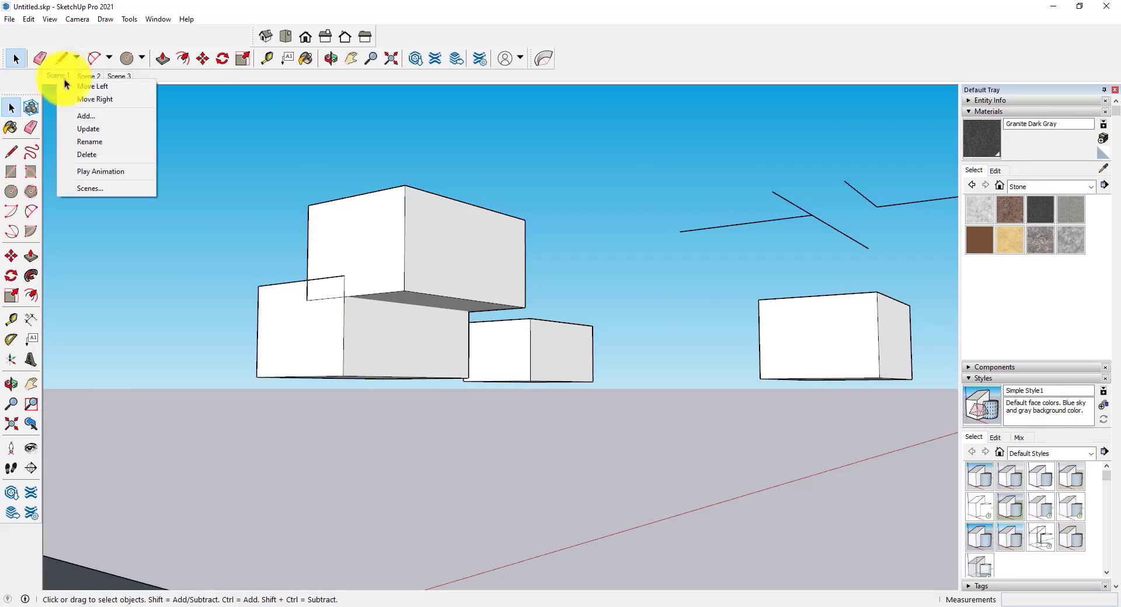
left_click(103, 100)
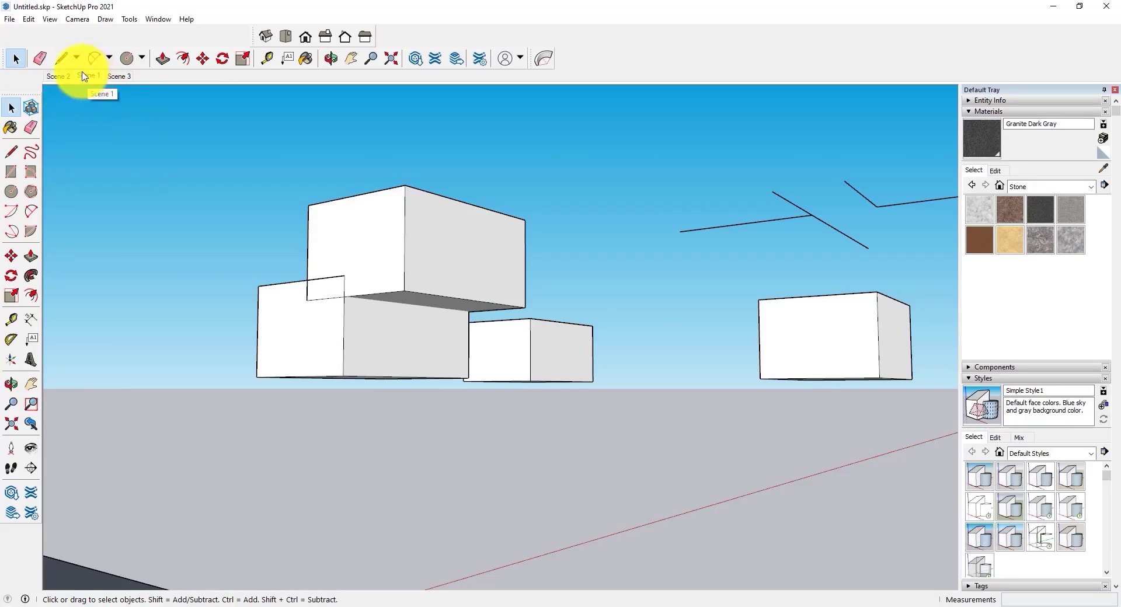
Move Scene 1 back left to the first place in the scene order
right_click(89, 76)
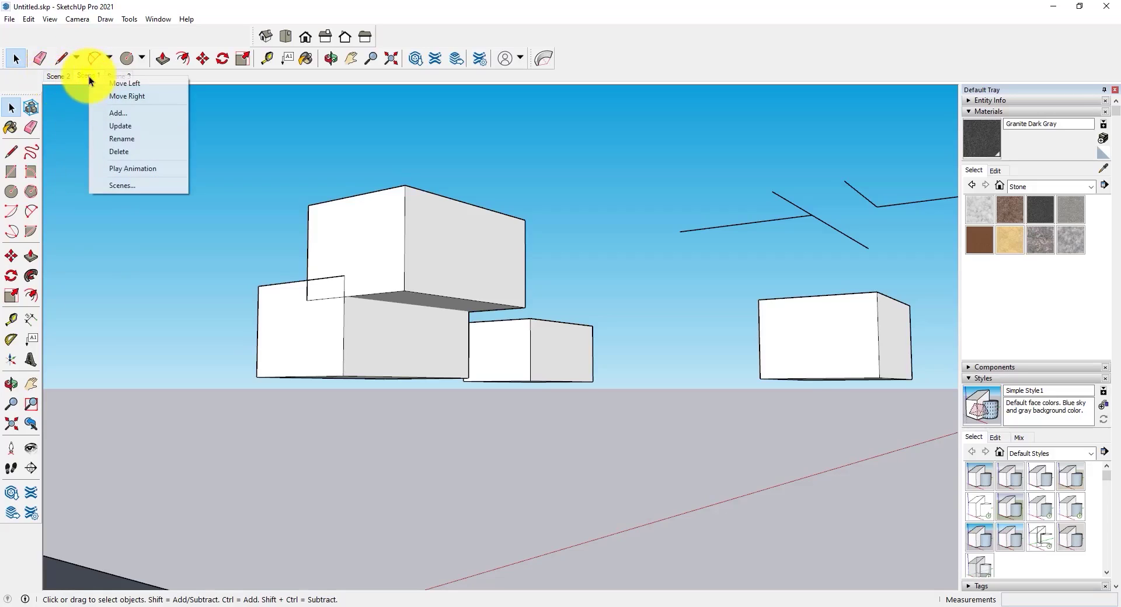
left_click(145, 84)
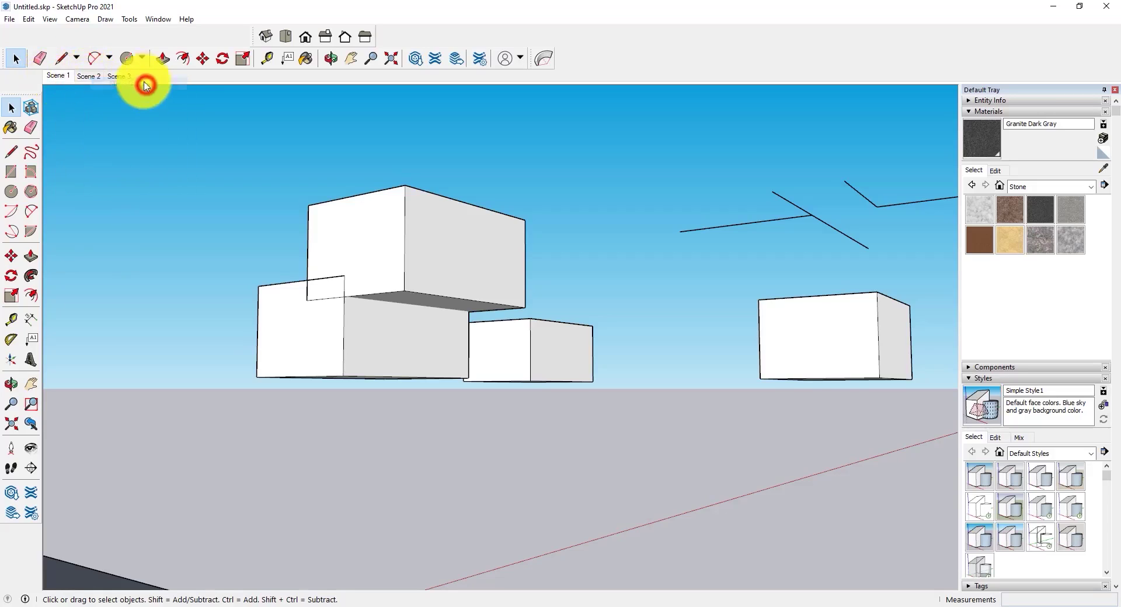
right_click(57, 74)
right_click(55, 79)
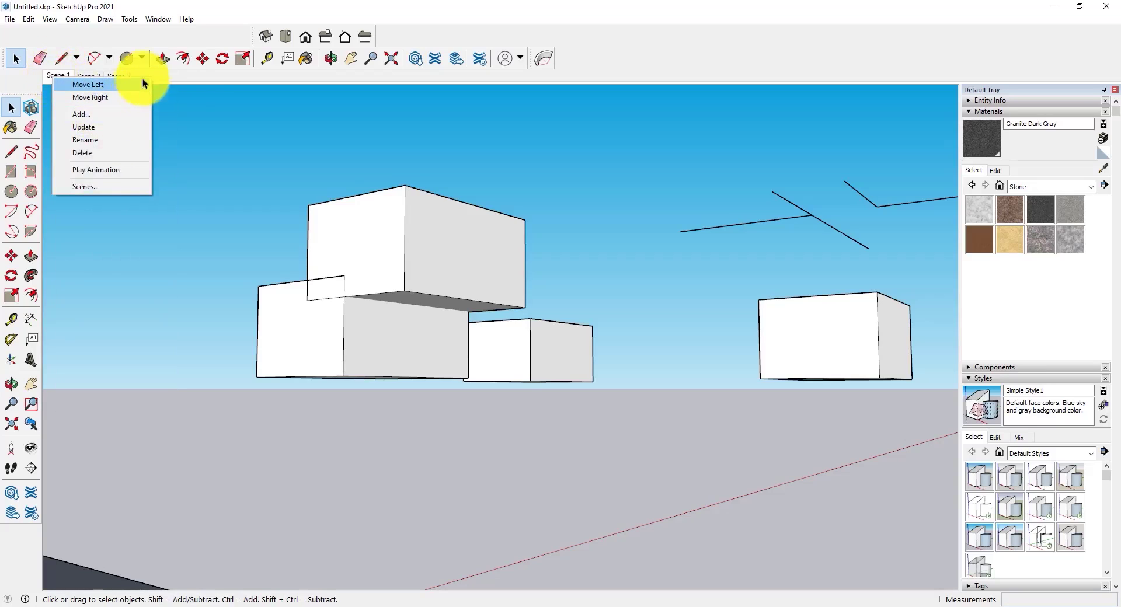
left_click(182, 81)
Add a new scene after Scene 1 that shows the boxes from above
middle_click_drag(513, 305, 481, 514)
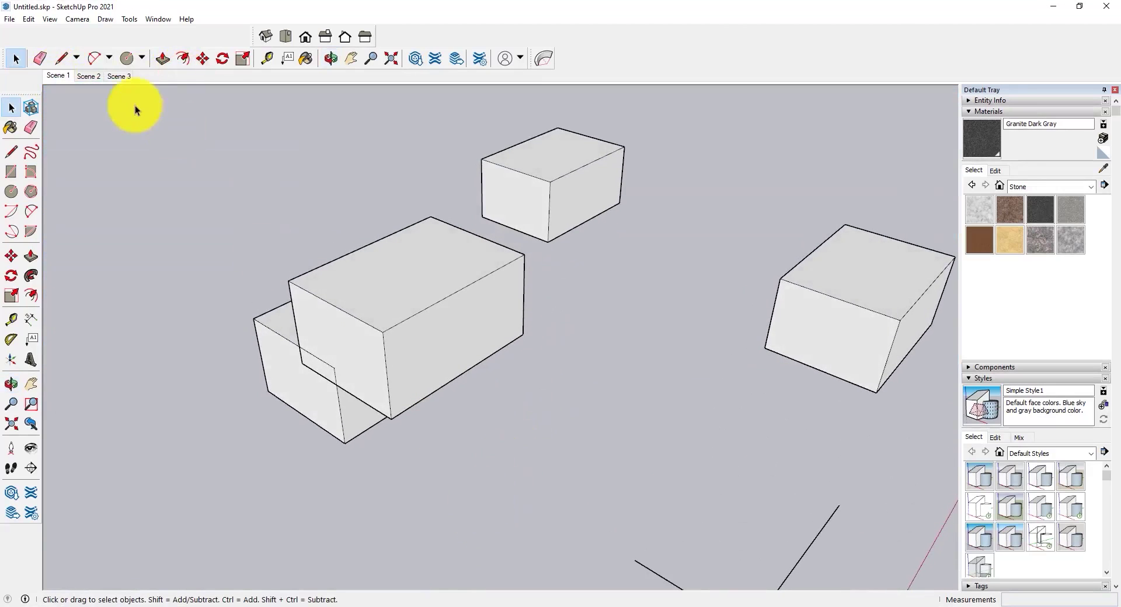
right_click(59, 80)
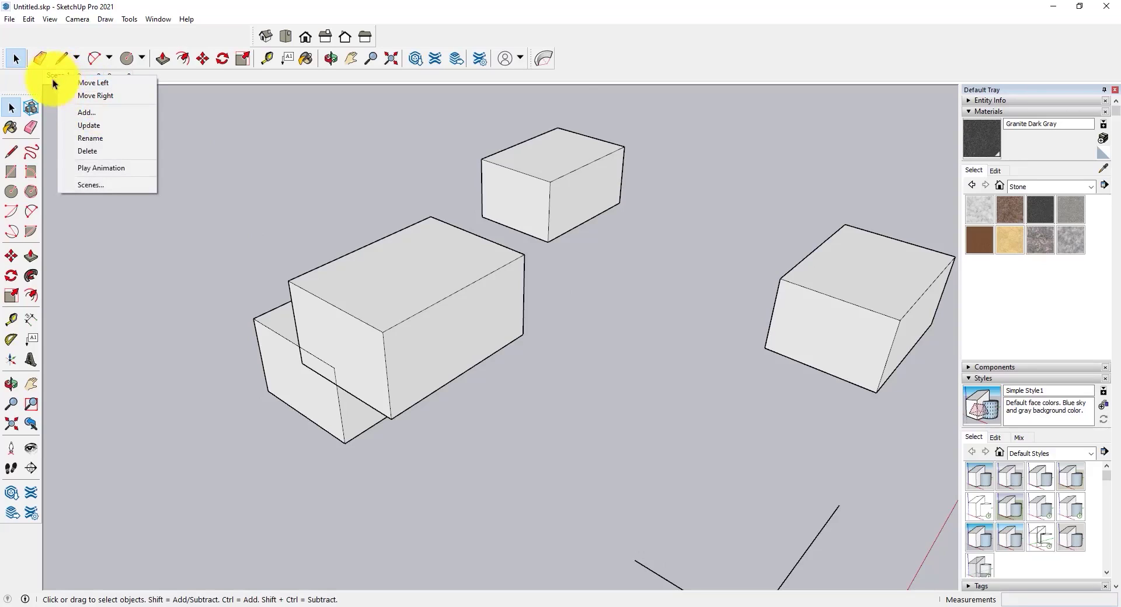
left_click(50, 78)
right_click(60, 79)
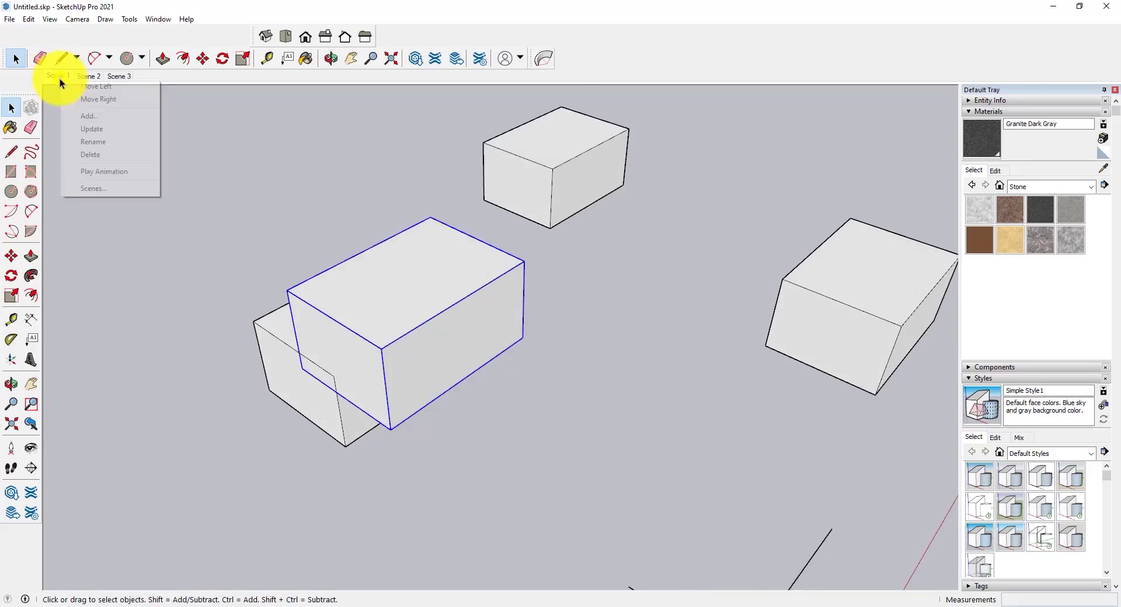
left_click(101, 117)
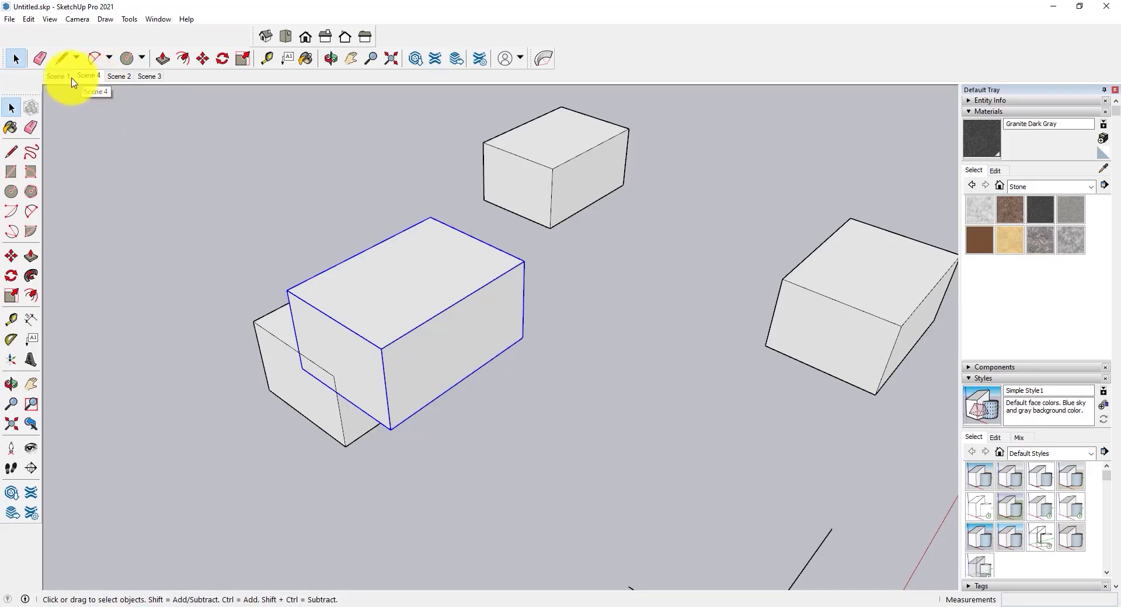
Add another scene after Scene 3 using the current view from above
right_click(156, 81)
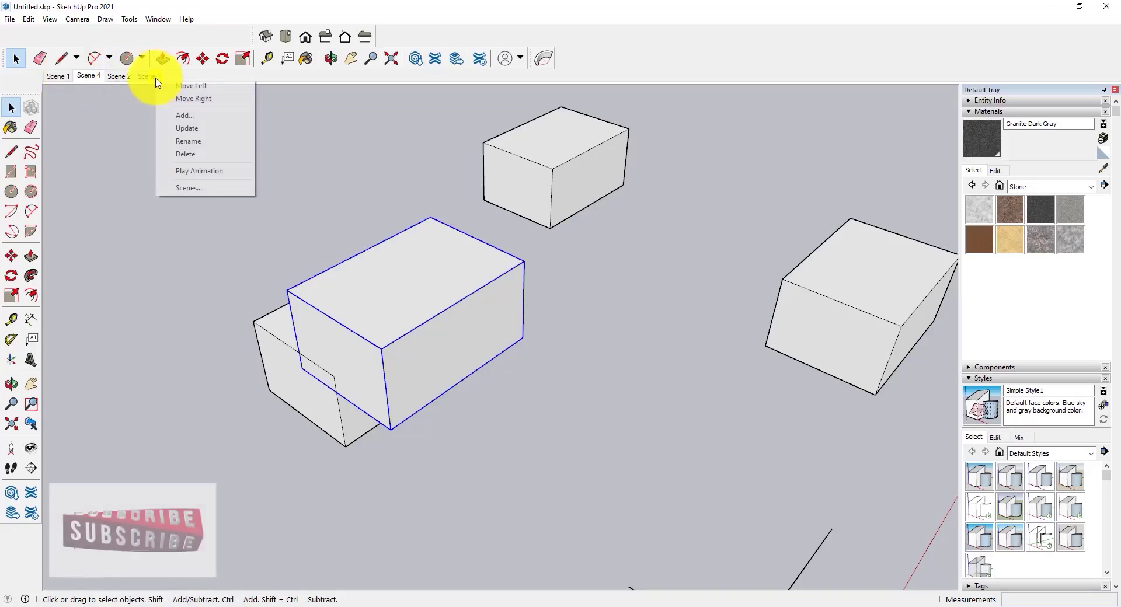
left_click(190, 119)
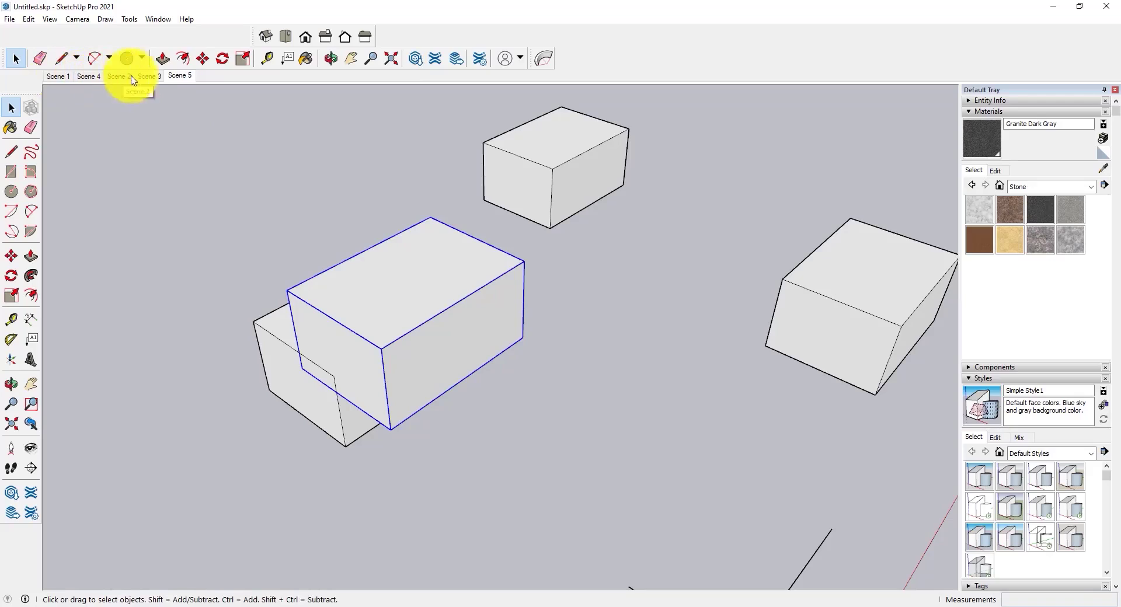
right_click(185, 83)
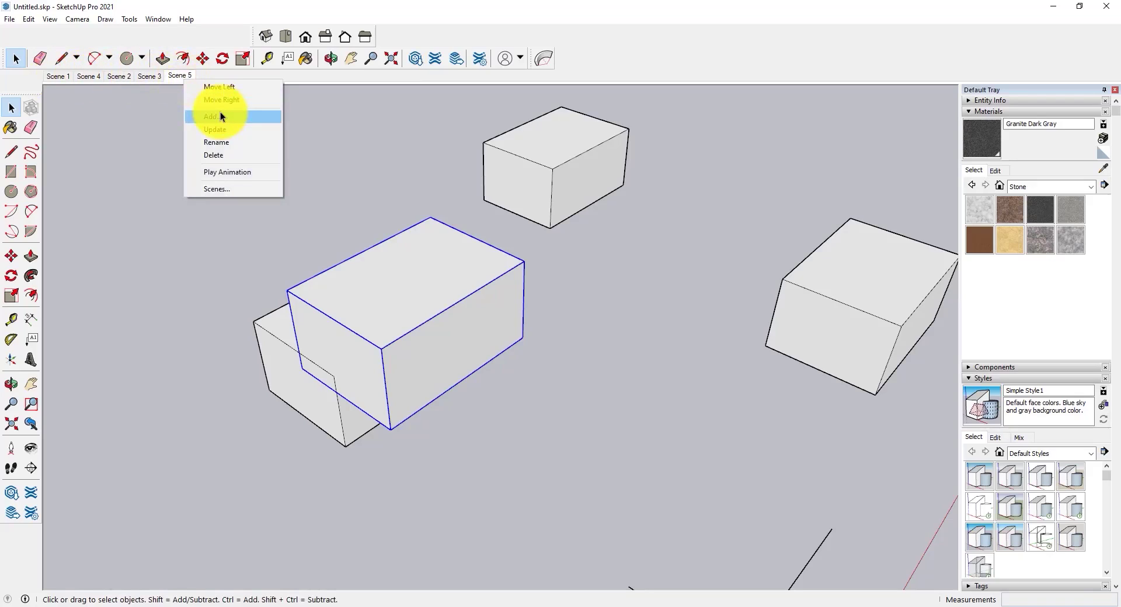
left_click(234, 5)
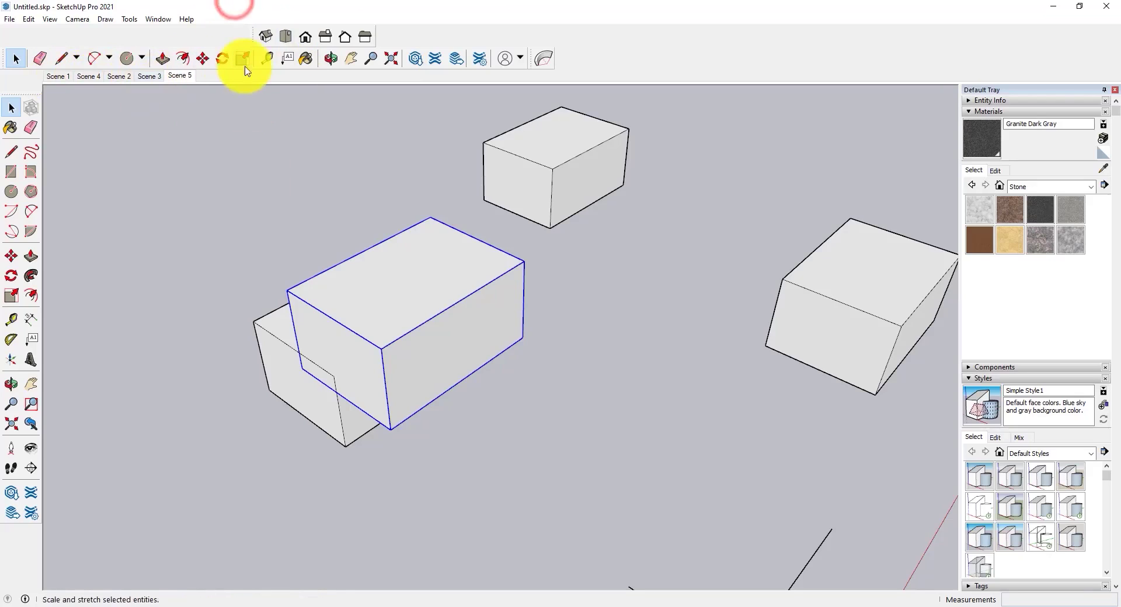
Activate Scene 1 and rename it "main scene"
right_click(66, 80)
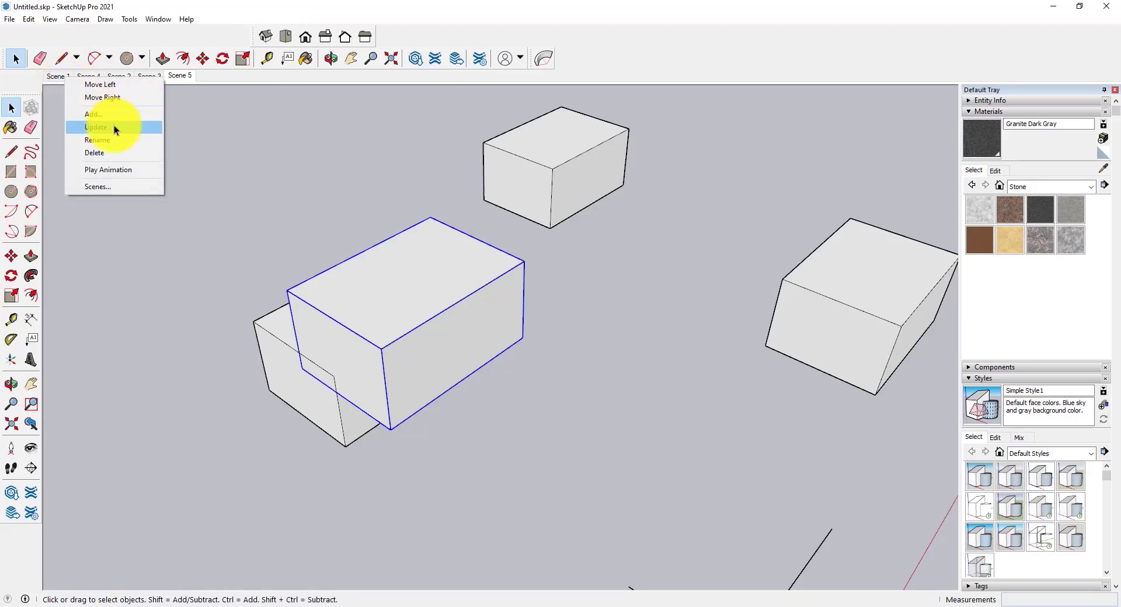
left_click(502, 262)
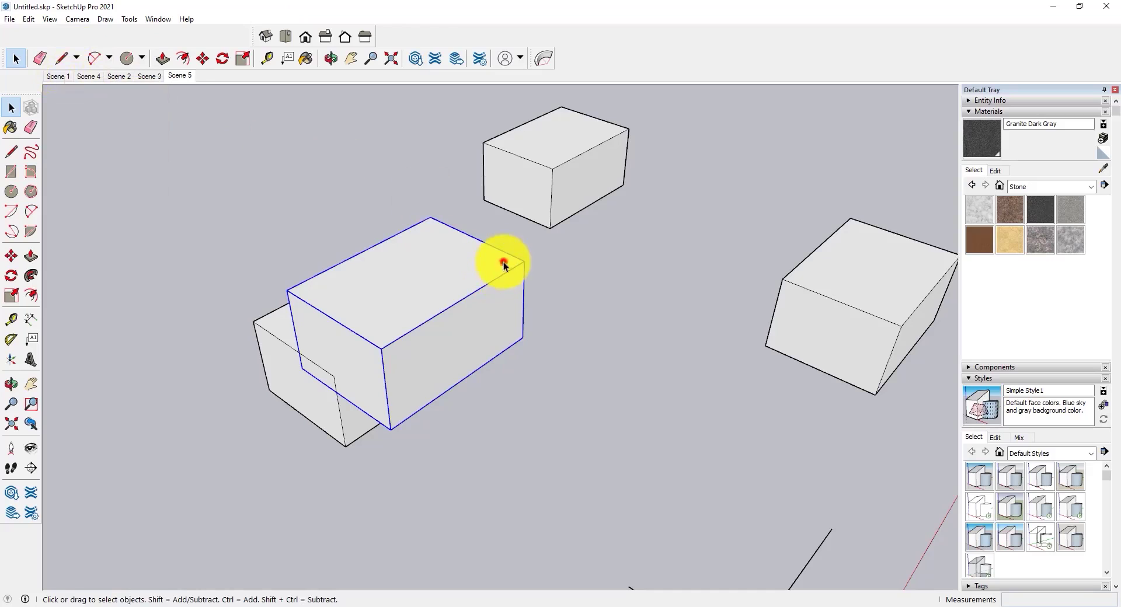
left_click(59, 76)
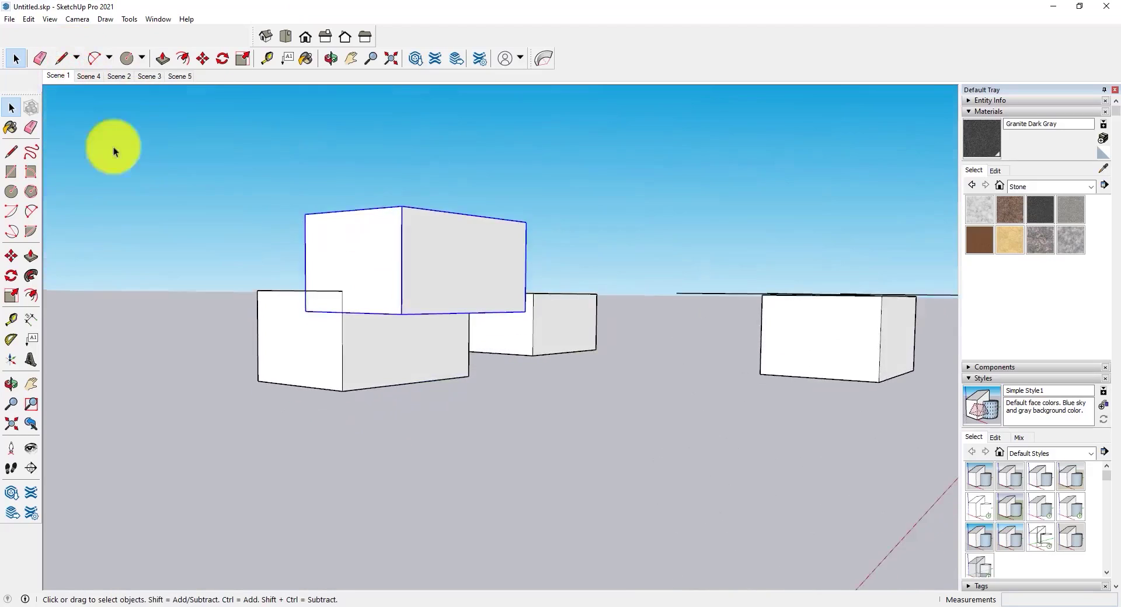
right_click(61, 77)
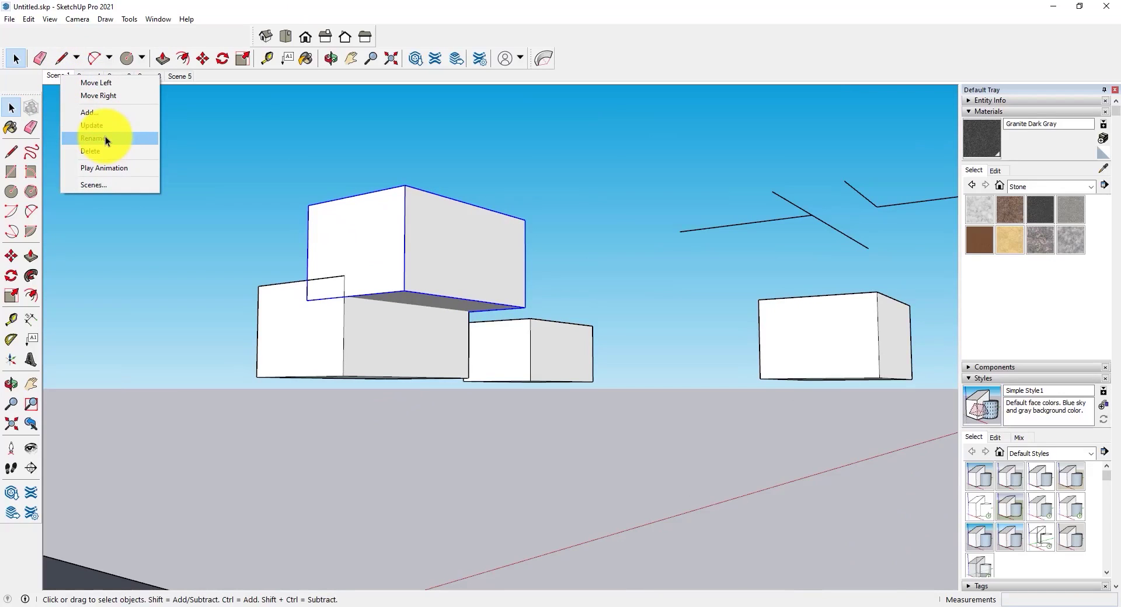
left_click(244, 7)
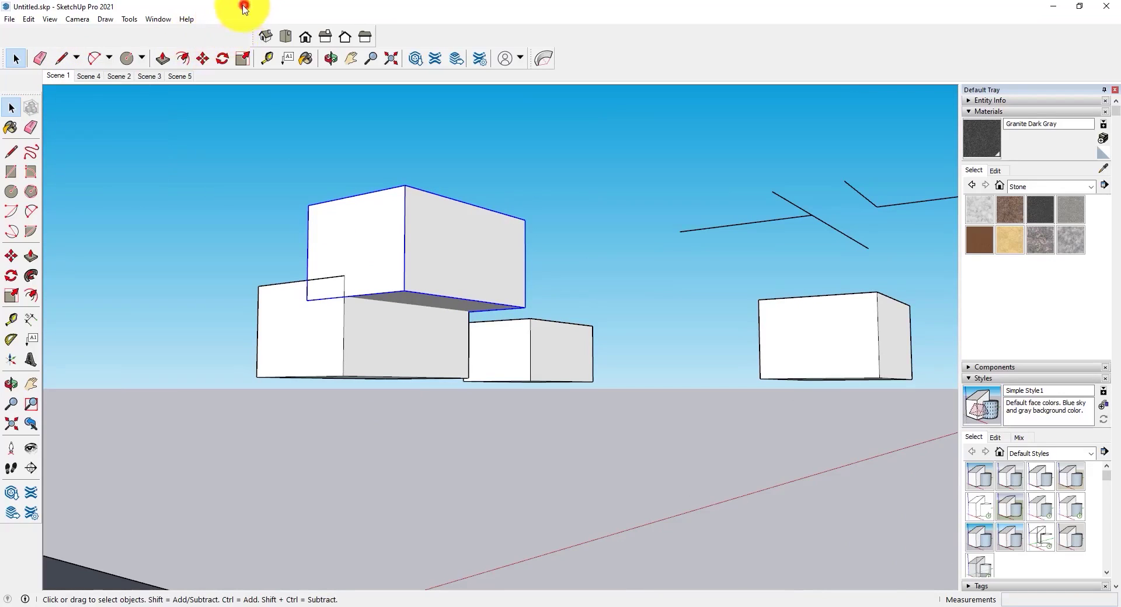
right_click(59, 77)
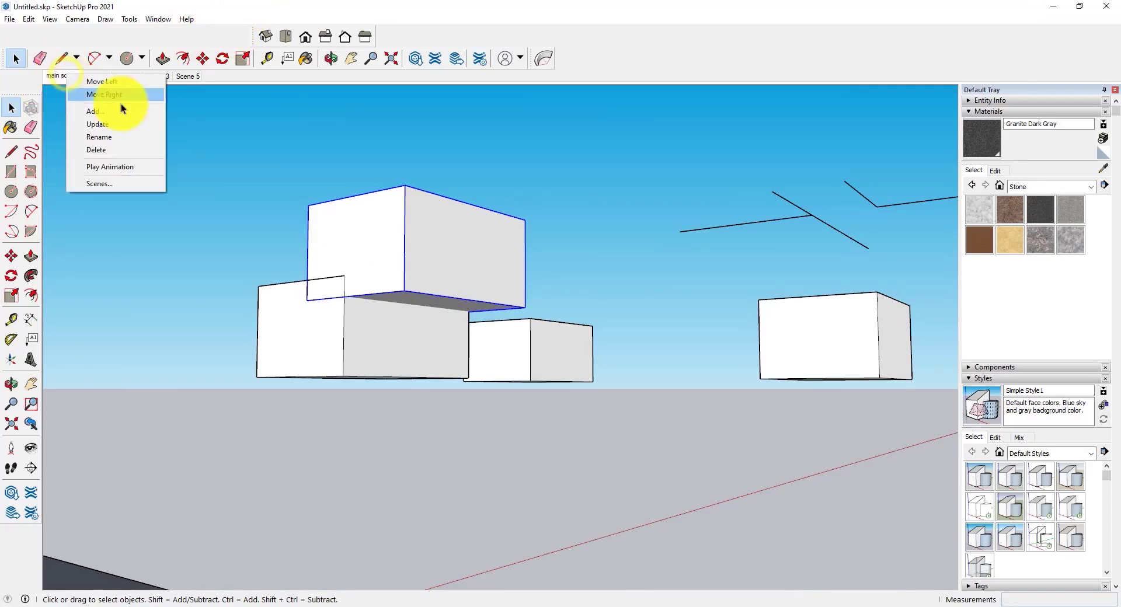
Play the animation starting from the main scene and close the playback
left_click(133, 166)
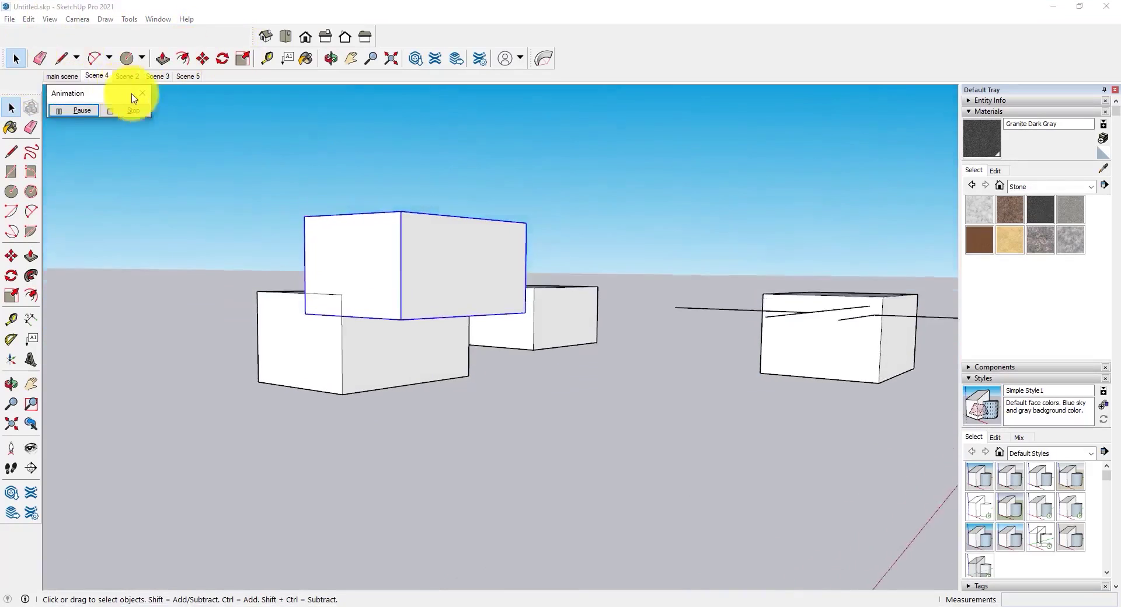
left_click(144, 94)
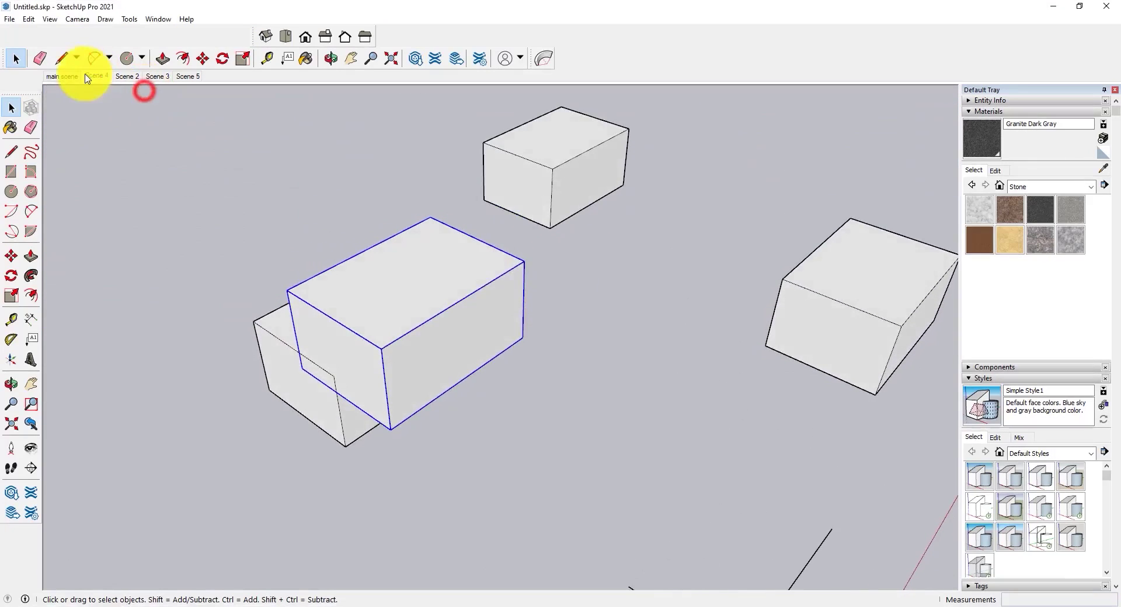
Open the scene manager and look through the list of saved scenes
right_click(52, 76)
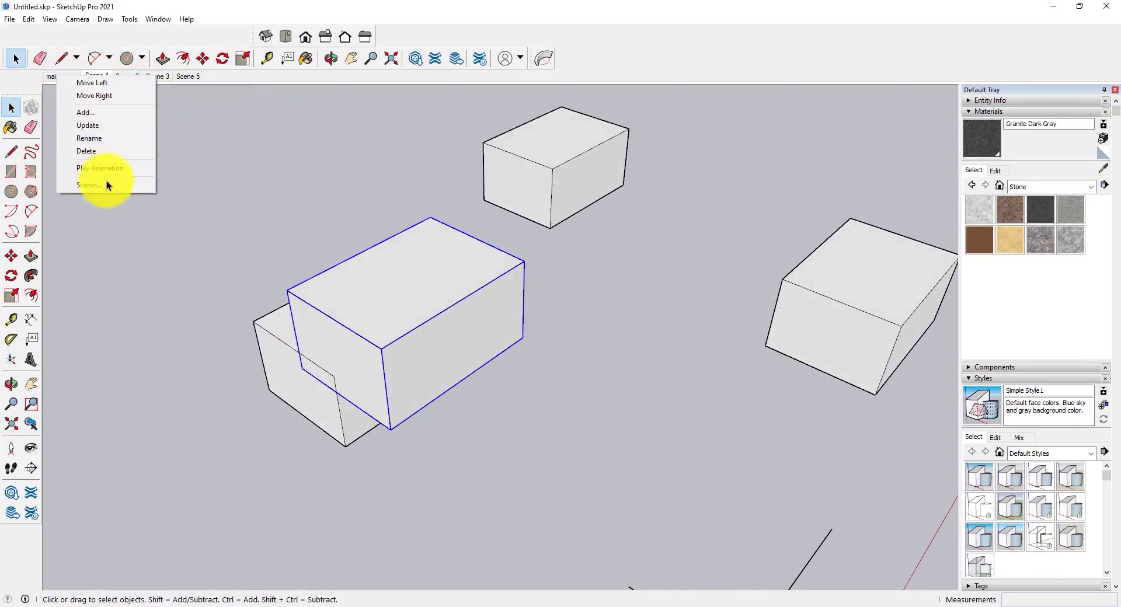
left_click(90, 184)
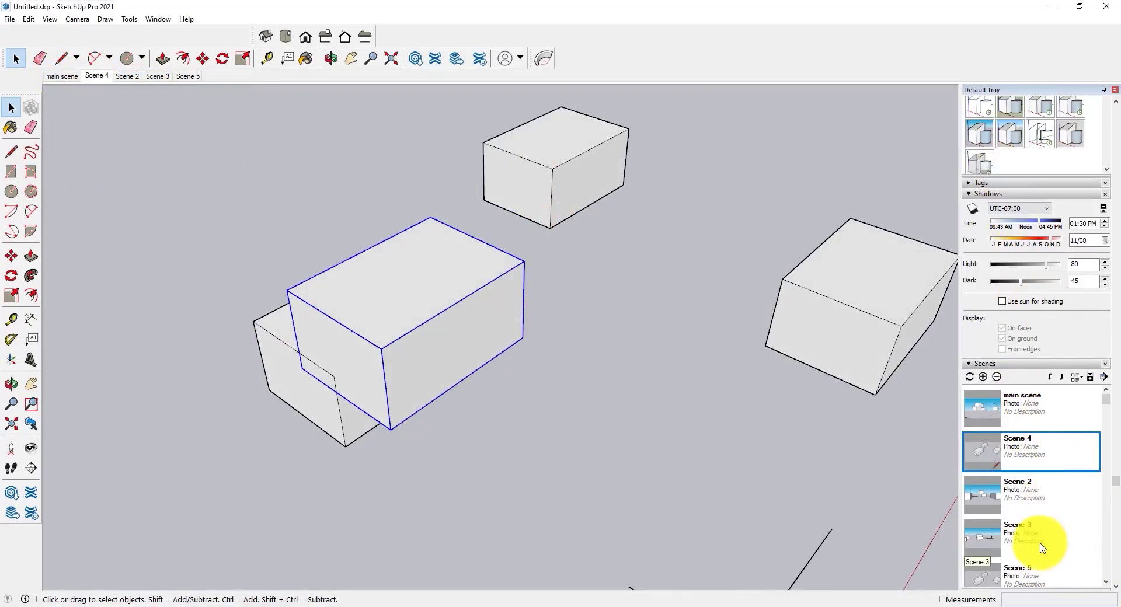
scroll(1021, 444, "down", 1)
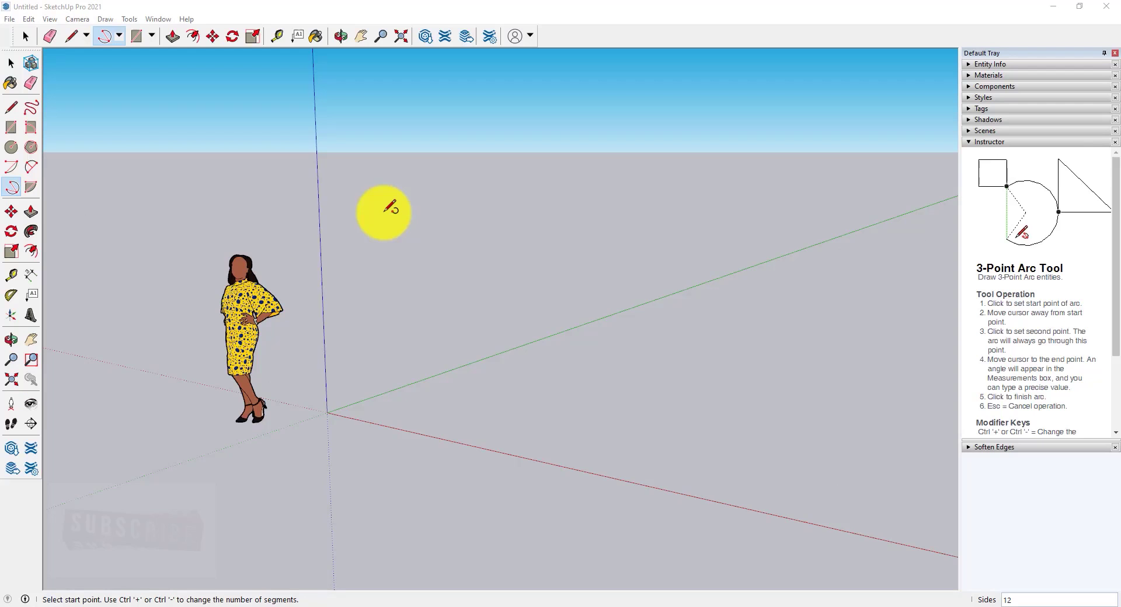